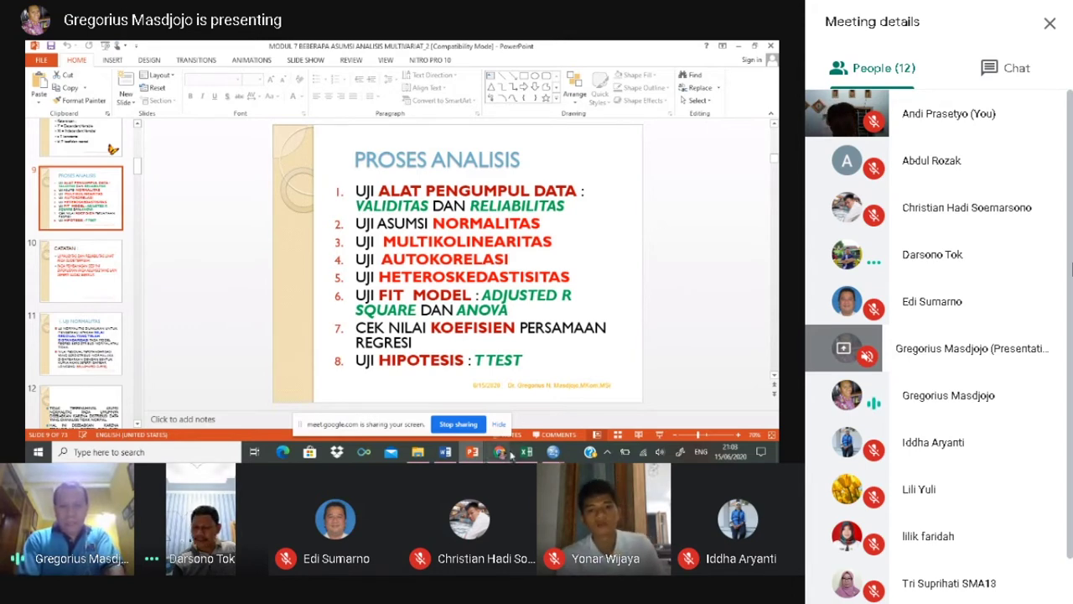
Switch from the PROSES ANALISIS slide in PowerPoint to the Google Meet window
mouse_move(501, 453)
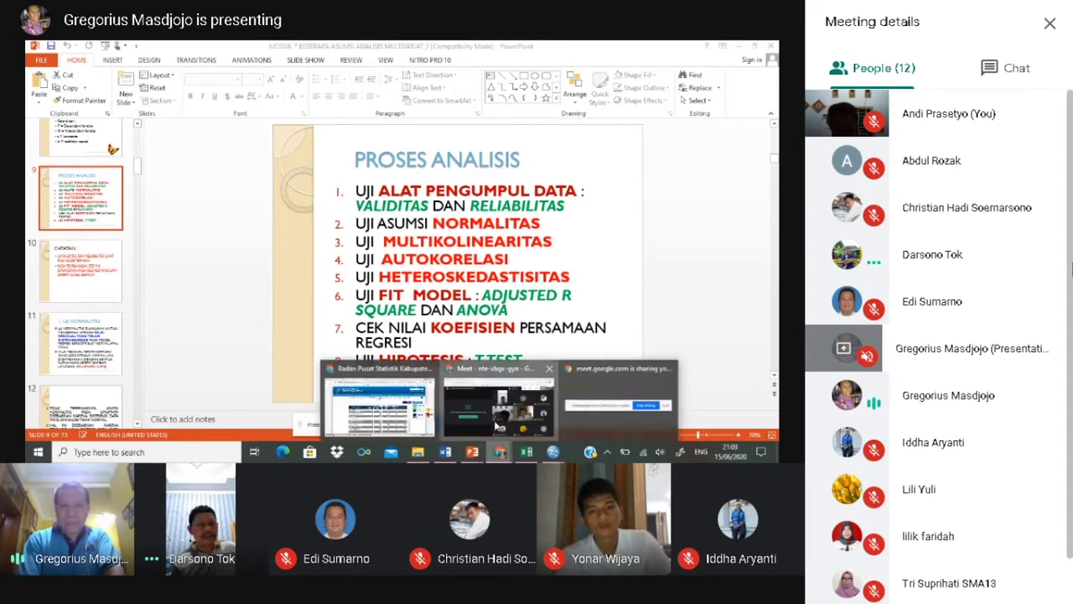
click(497, 425)
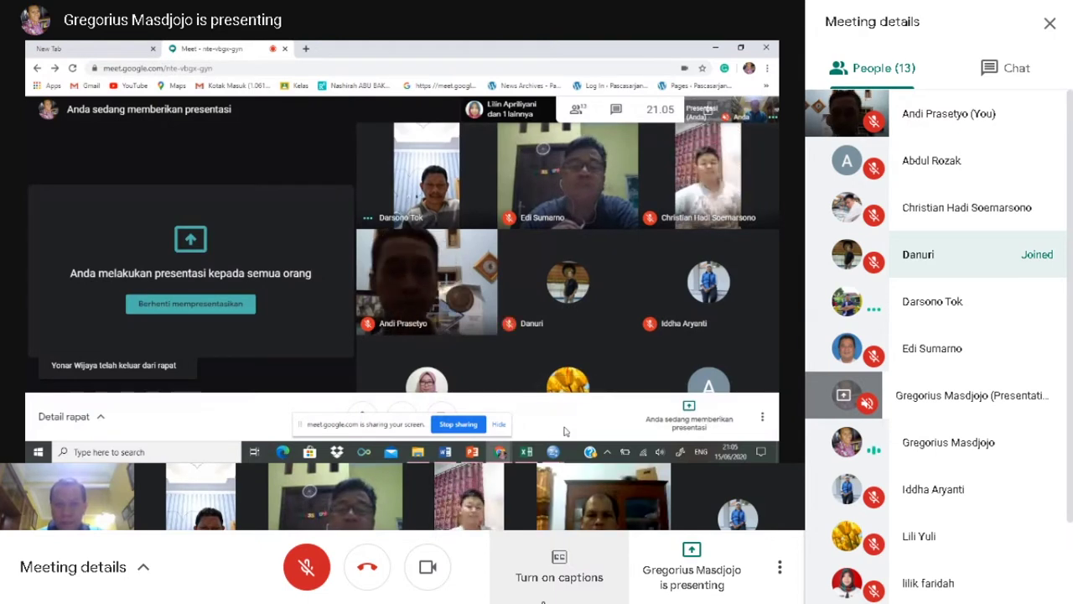
mouse_move(473, 453)
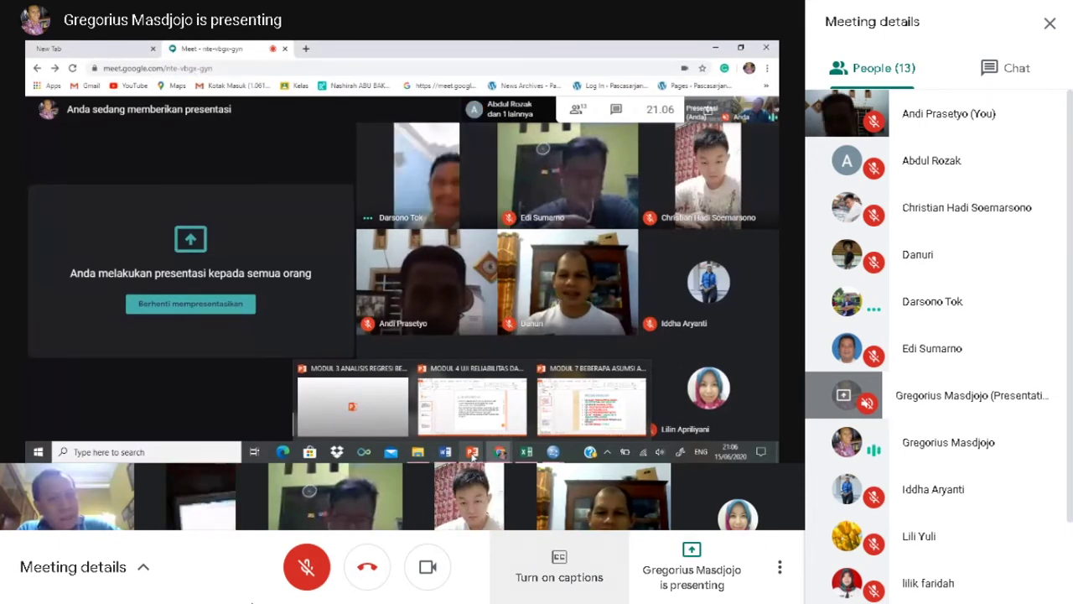
Unmute the meeting microphone and mute it again
click(310, 578)
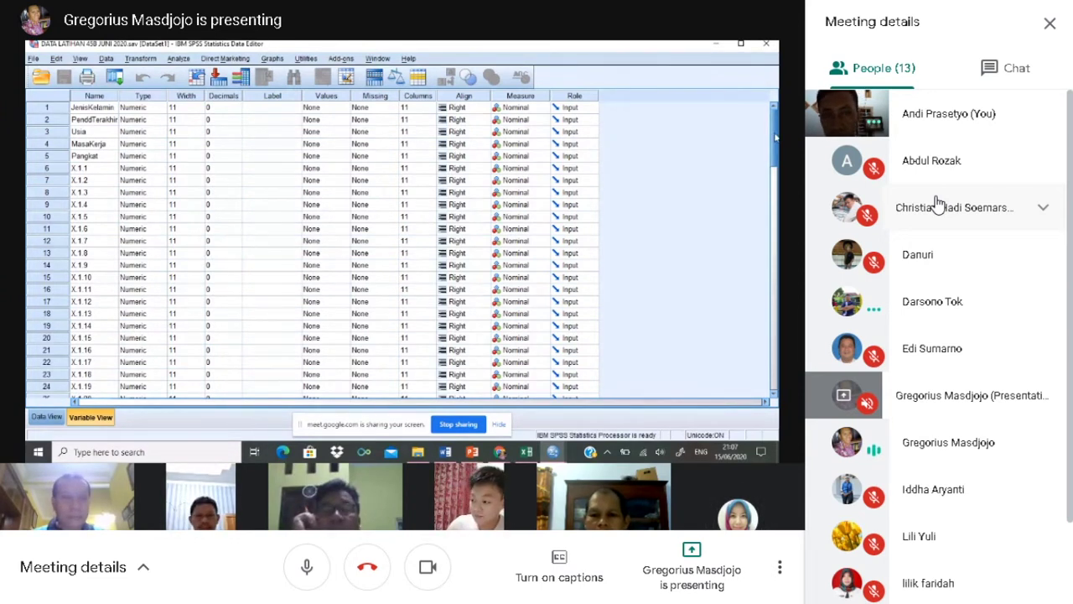
click(307, 570)
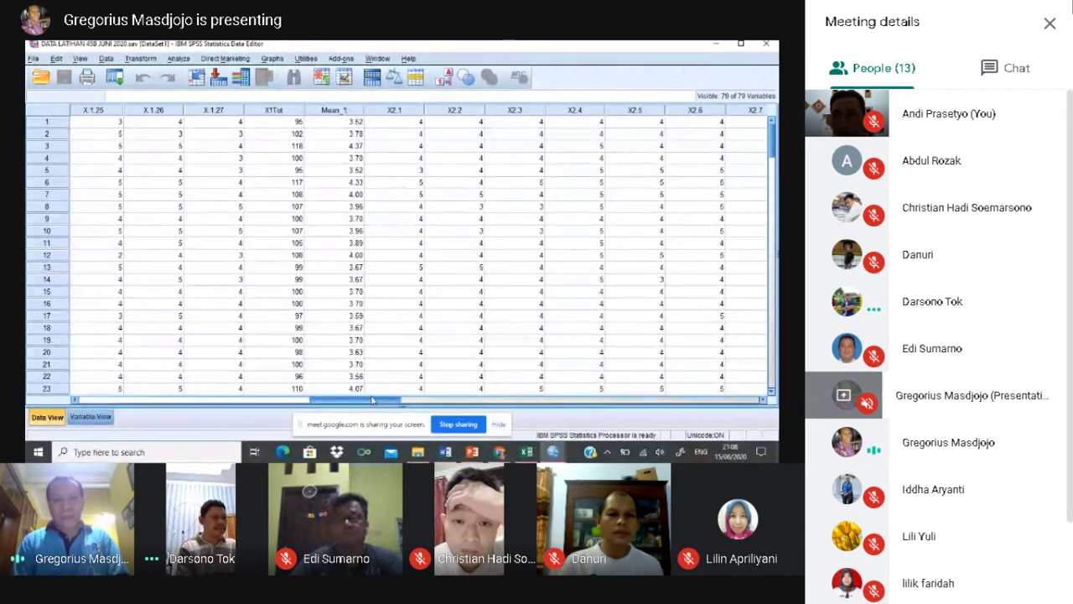
Examine the X2, Y and Z item columns in the SPSS data and switch back to the Google Meet window
drag(371, 402, 439, 394)
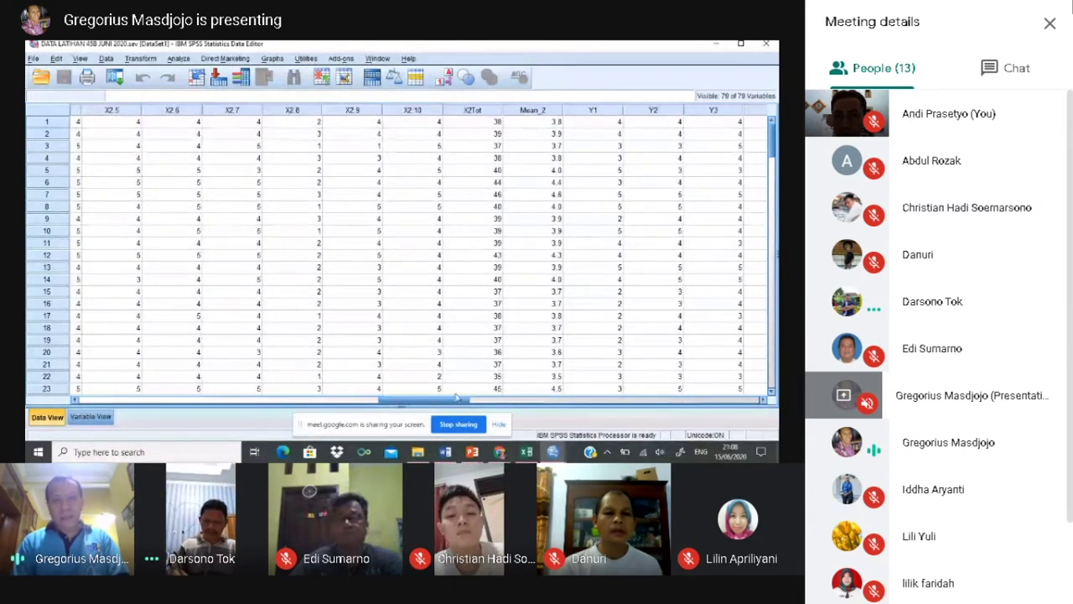
drag(449, 404, 649, 394)
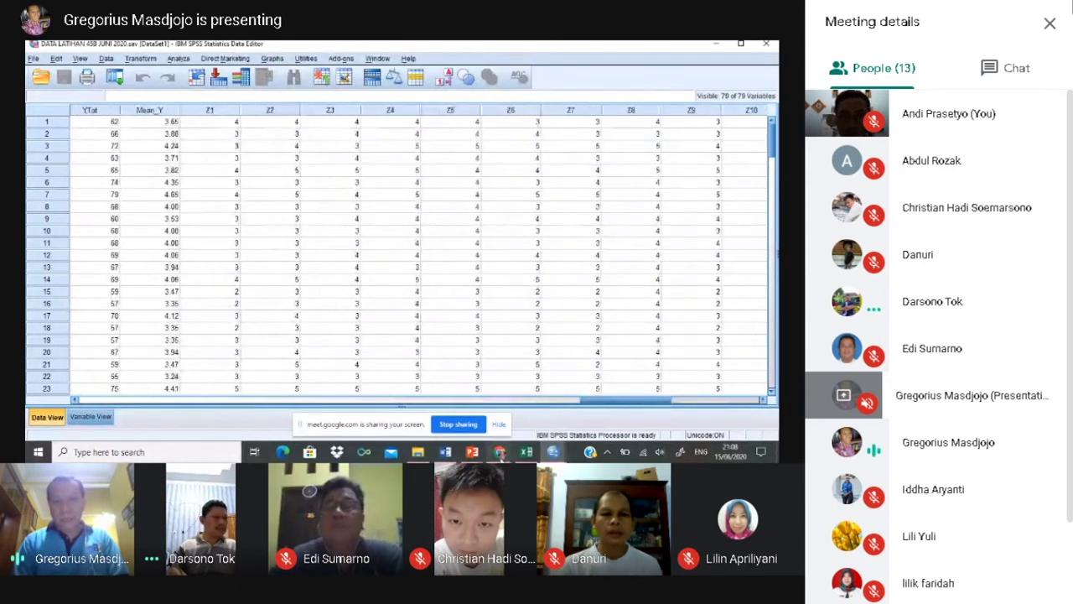
mouse_move(501, 454)
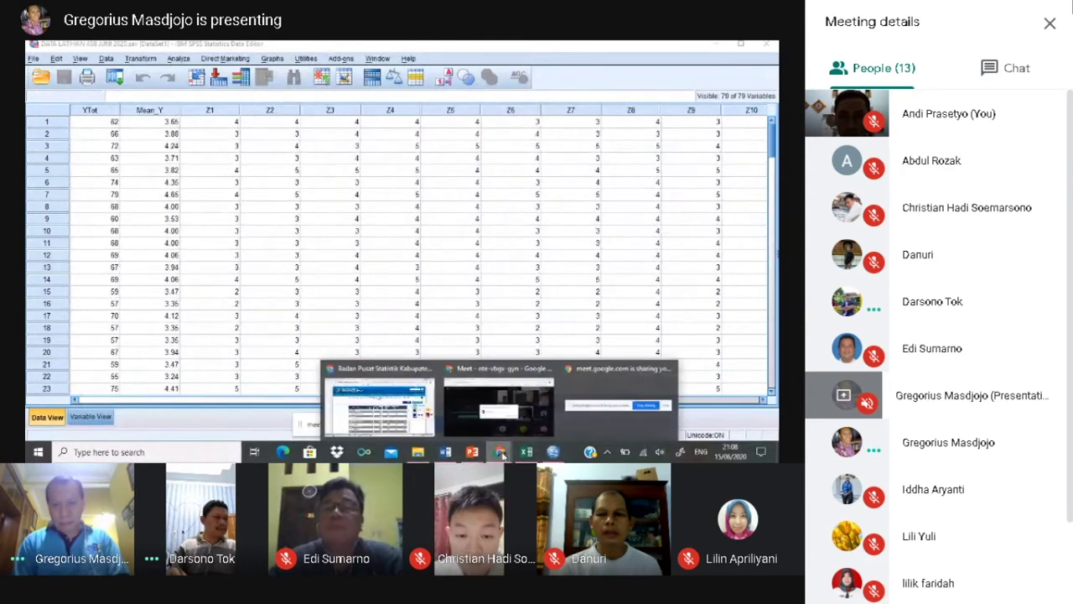
click(549, 420)
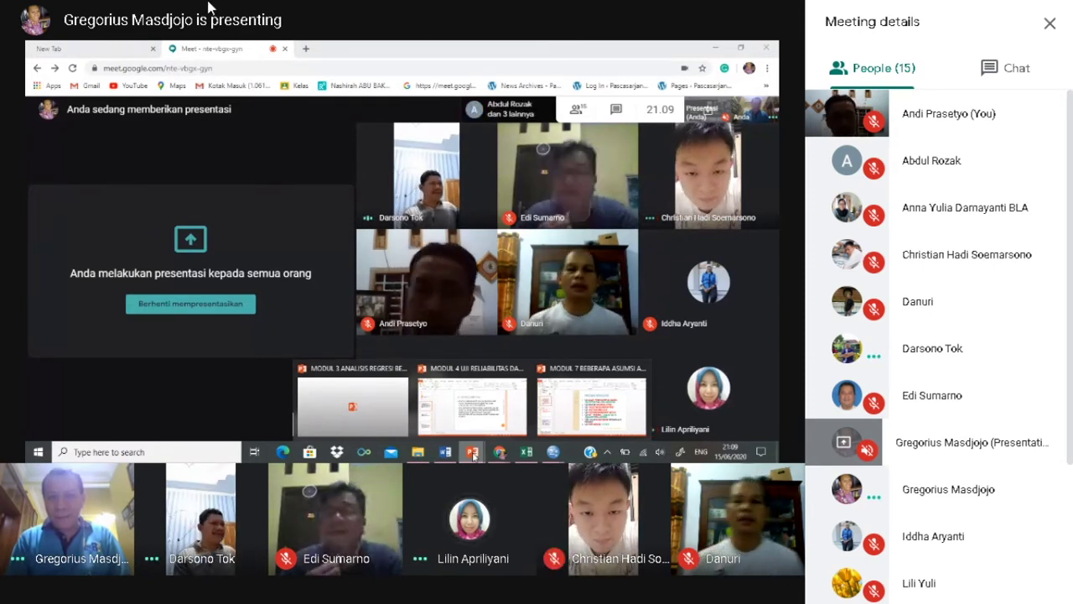
Unmute the microphone in the meeting while the VARIABEL MODERATING slide is presented
mouse_move(112, 7)
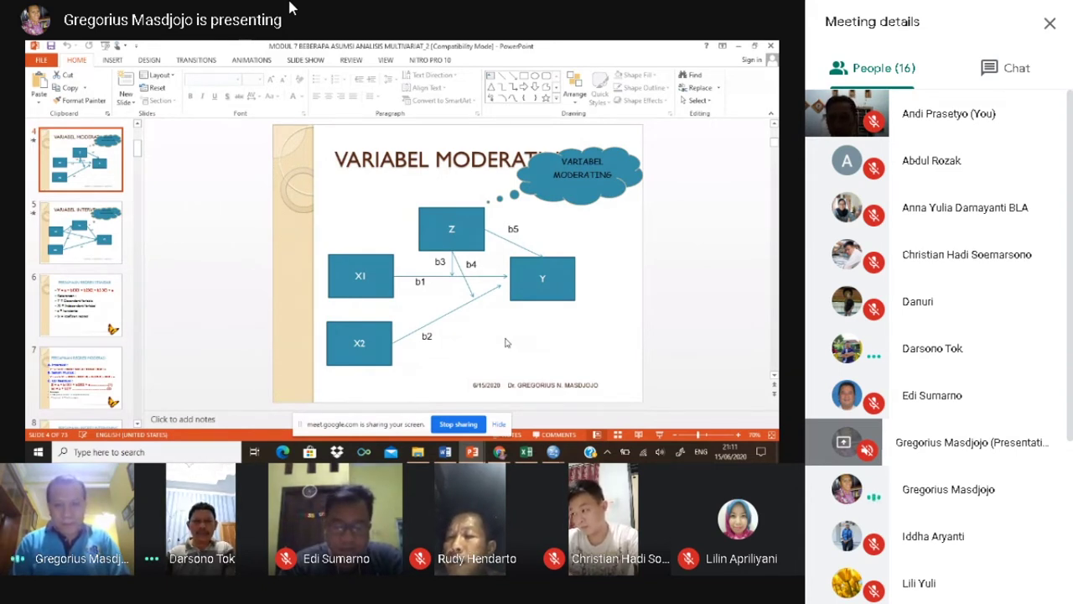
mouse_move(287, 586)
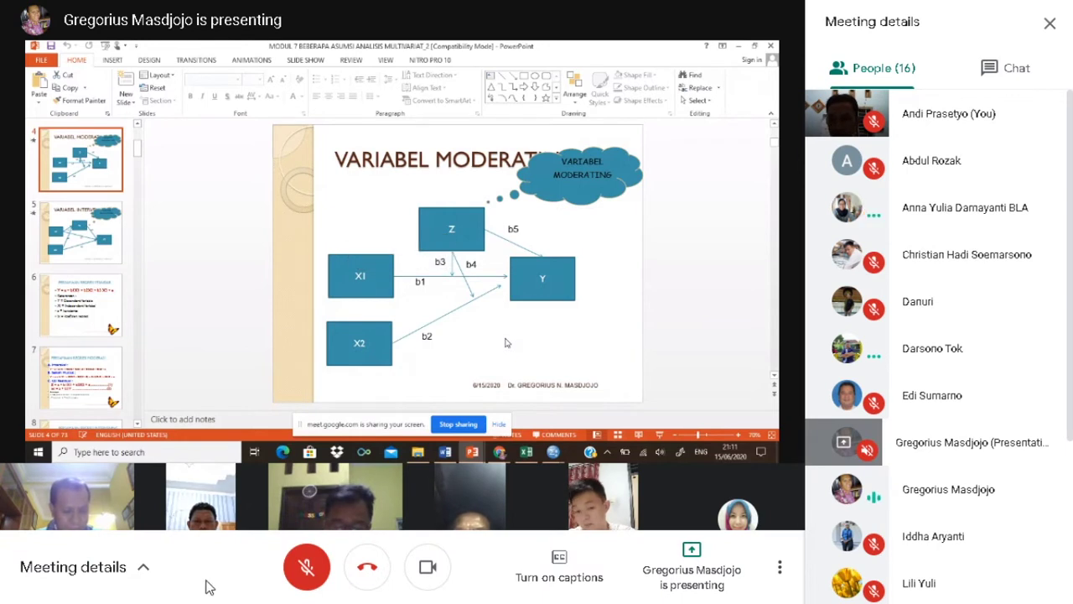
click(304, 573)
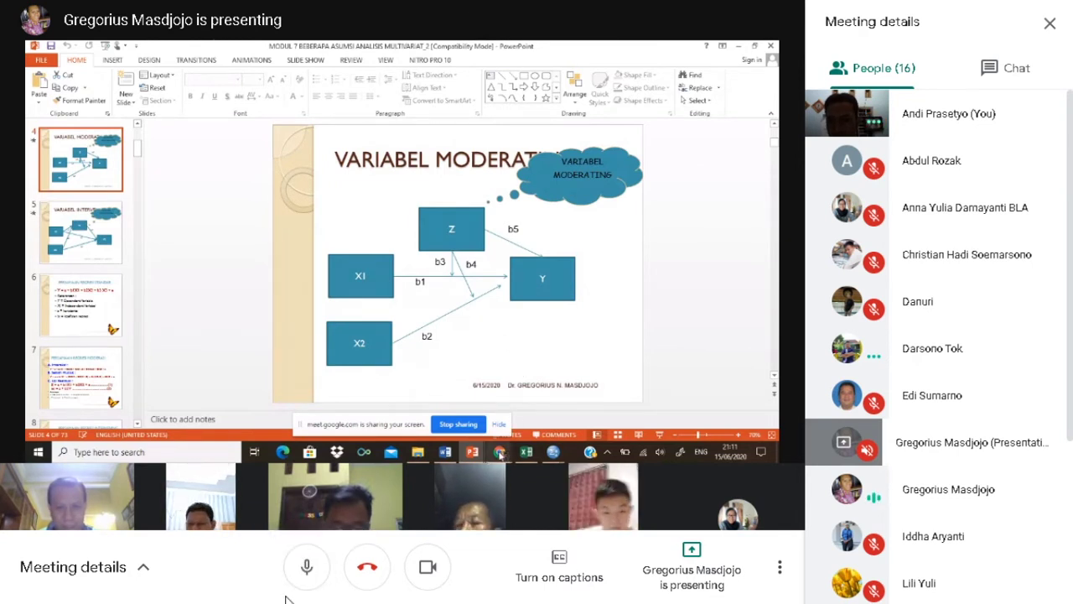
Exit full-screen mode in the Google Meet call
key(super)
click(185, 586)
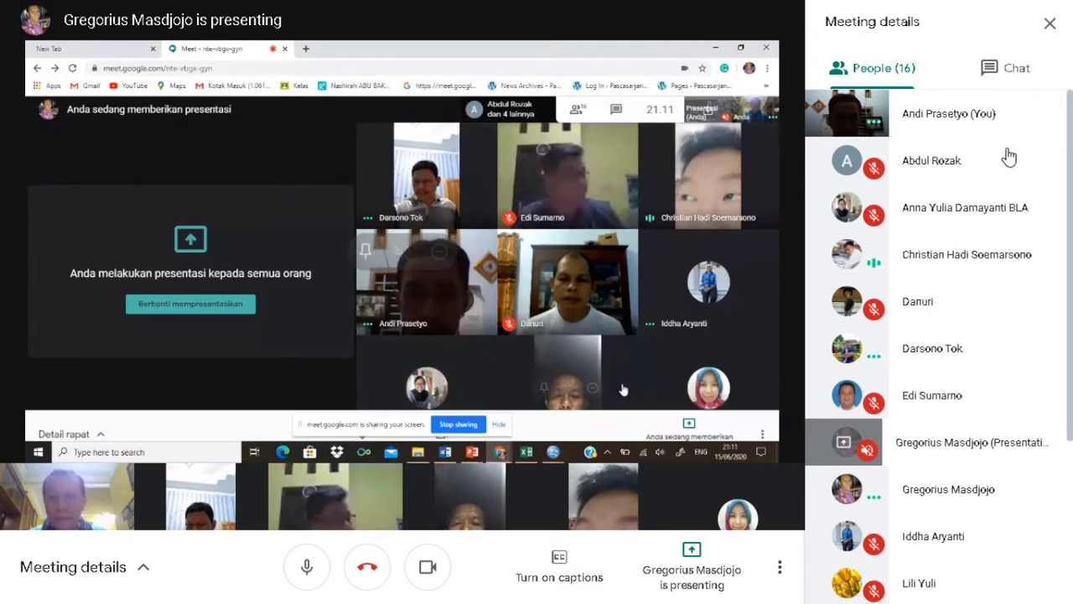
click(775, 570)
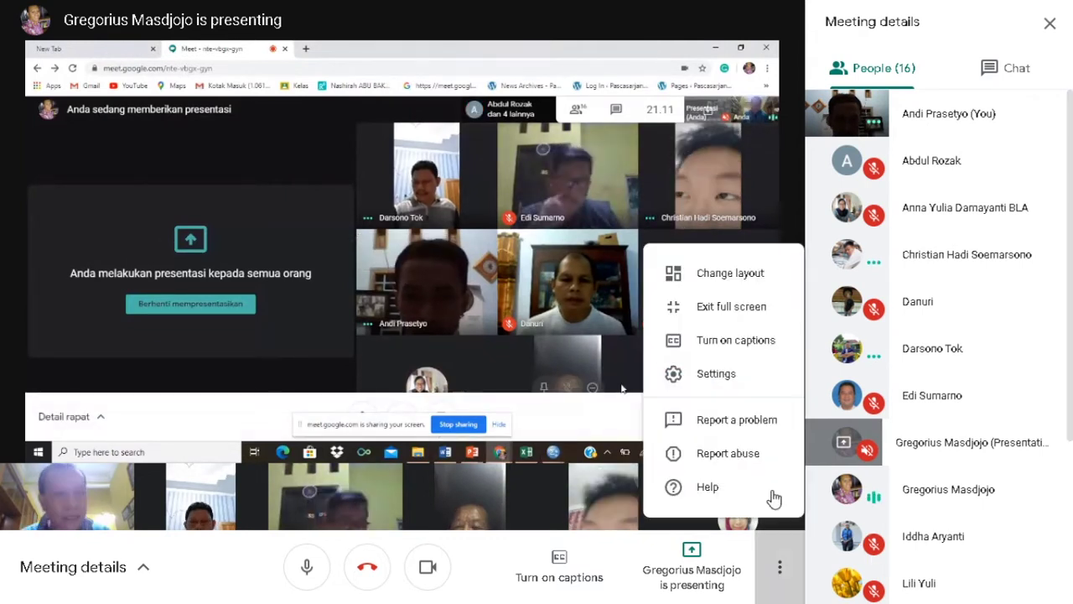
click(739, 307)
Load web.whatsapp.com in a new browser tab and return to the meeting
key(ctrl+t)
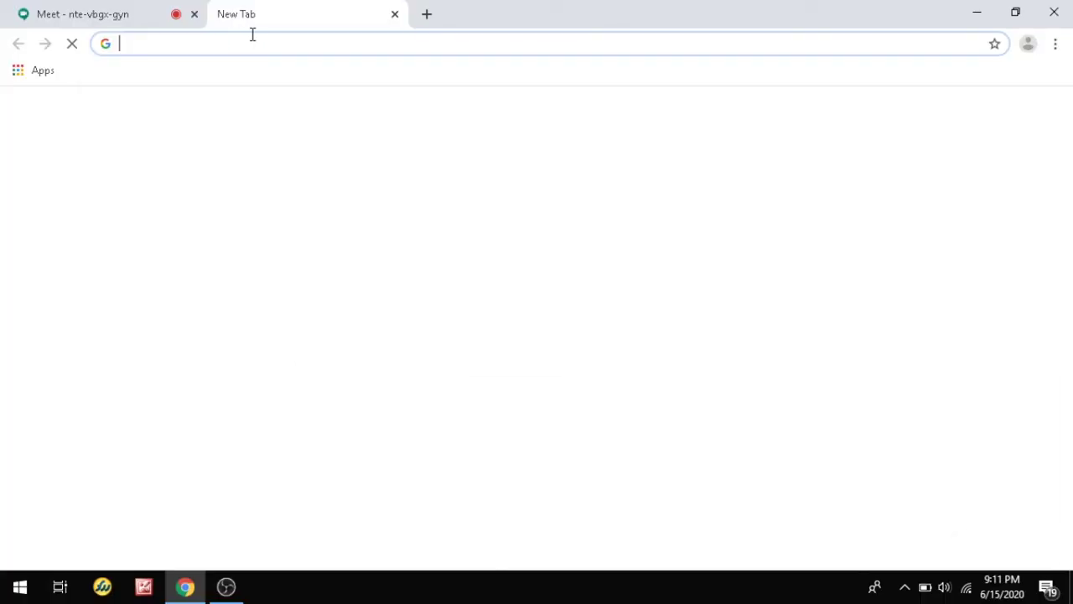
text(web.whatsapp.com)
key(Return)
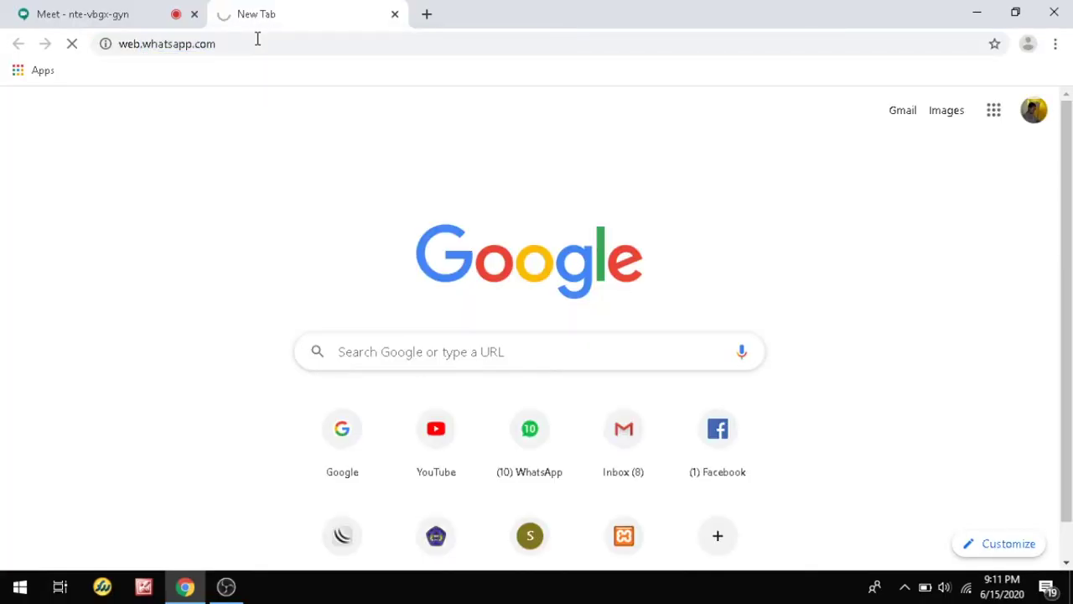
key(ctrl+shift+Tab)
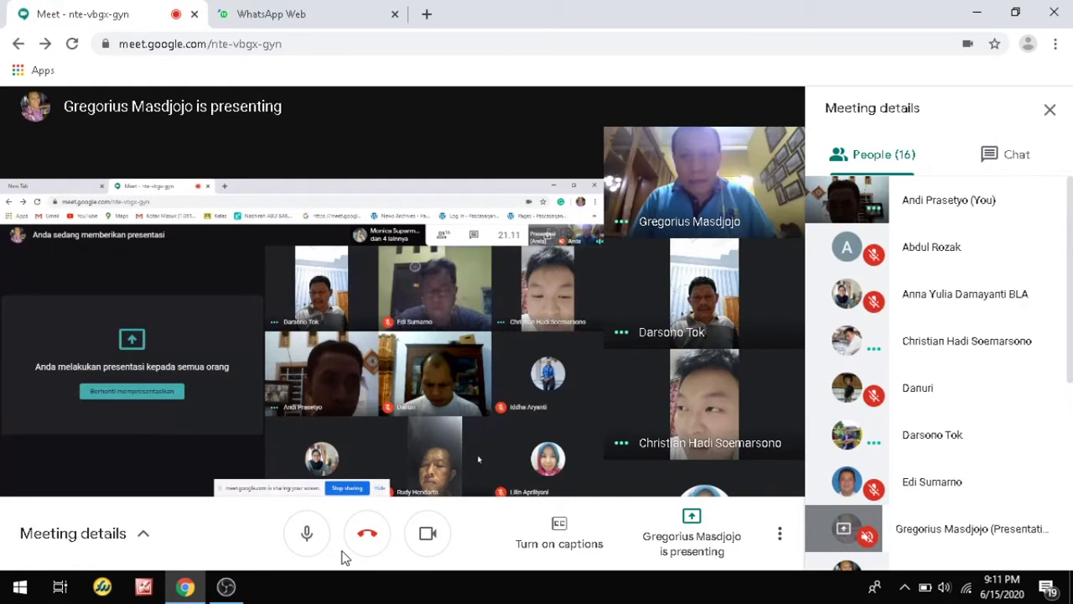
Find and launch the Snipping Tool
key(super)
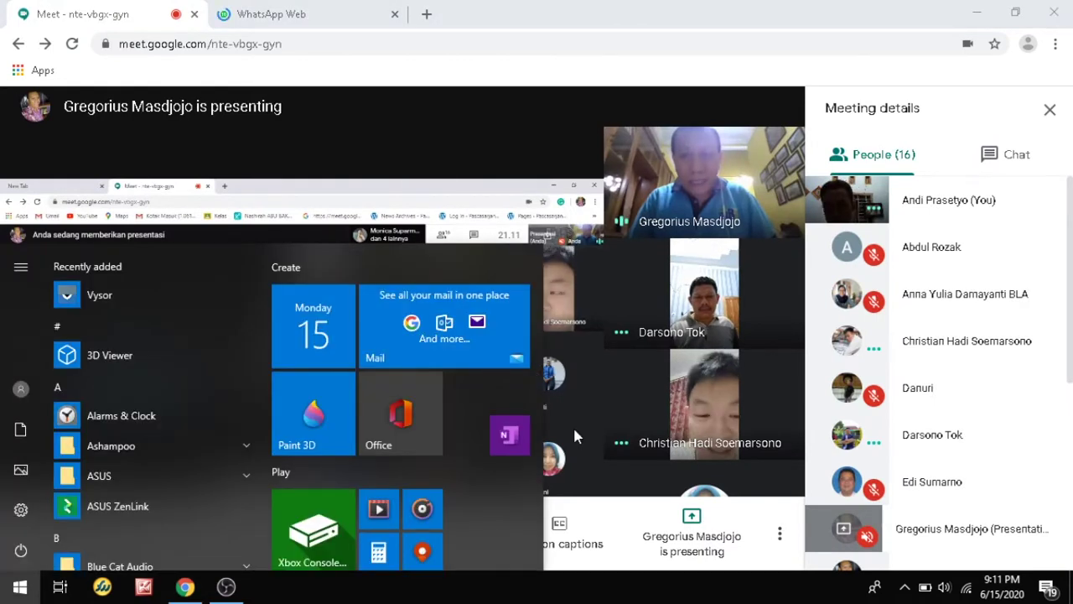
text(sni)
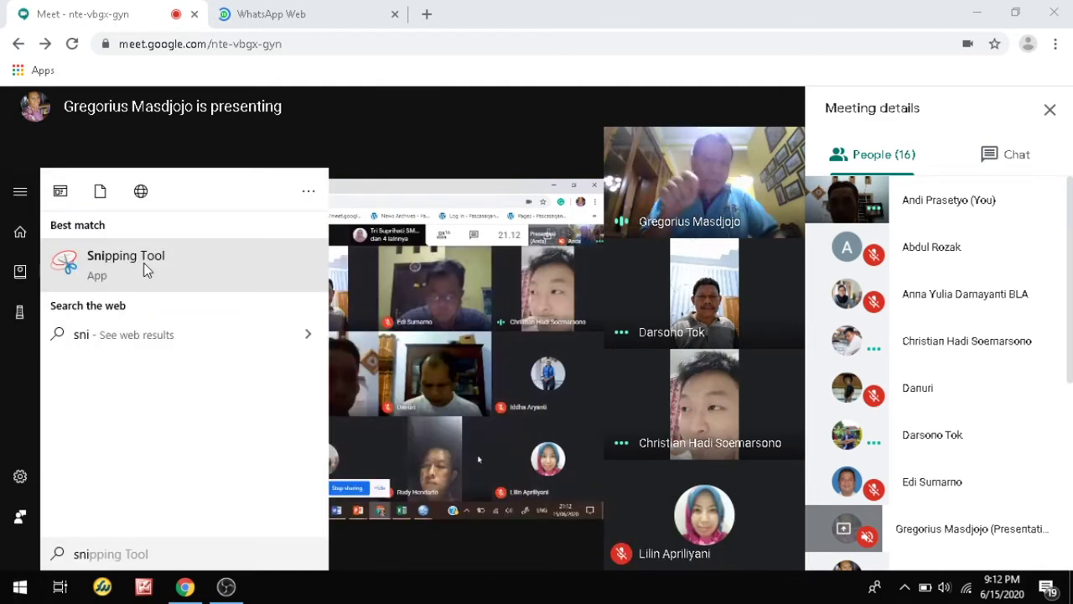
Check the loading of WhatsApp Web between views of the meeting, ending on the presented PERSAMAAN REGRESI MODERASI slide
click(299, 17)
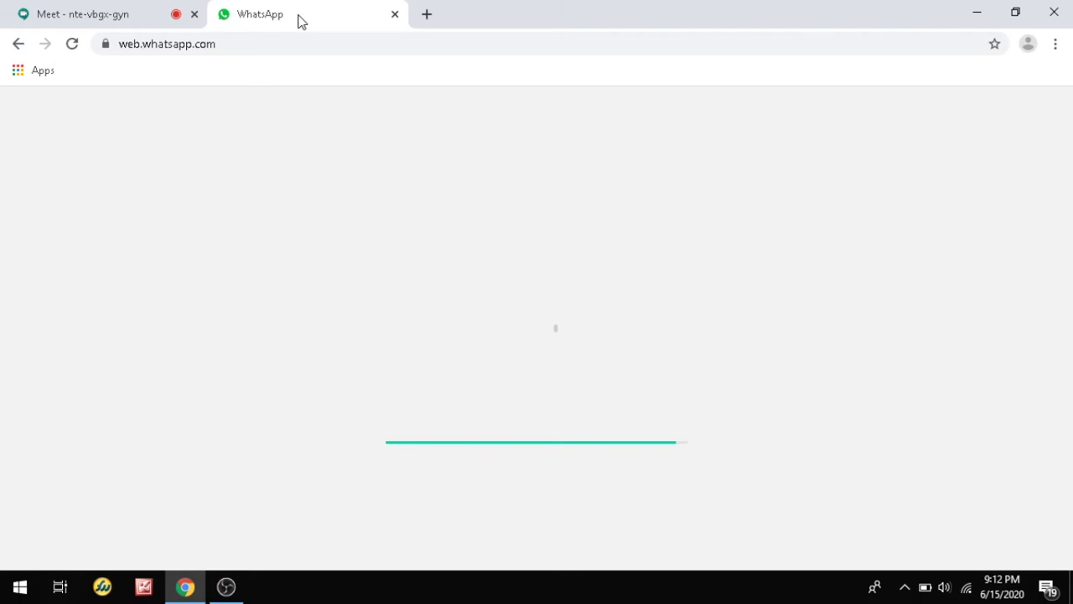
click(104, 11)
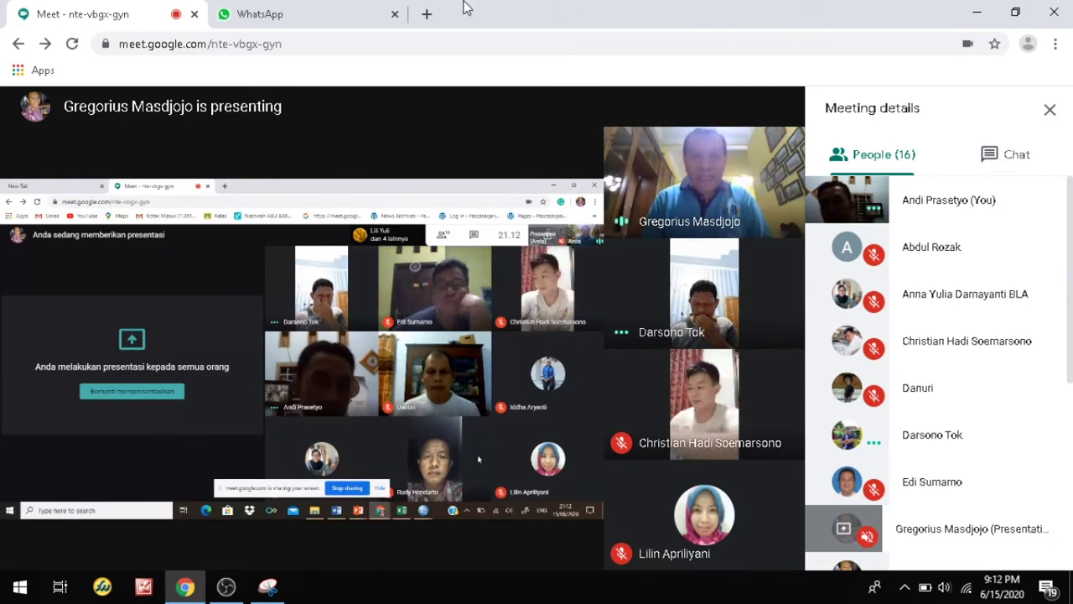
click(277, 14)
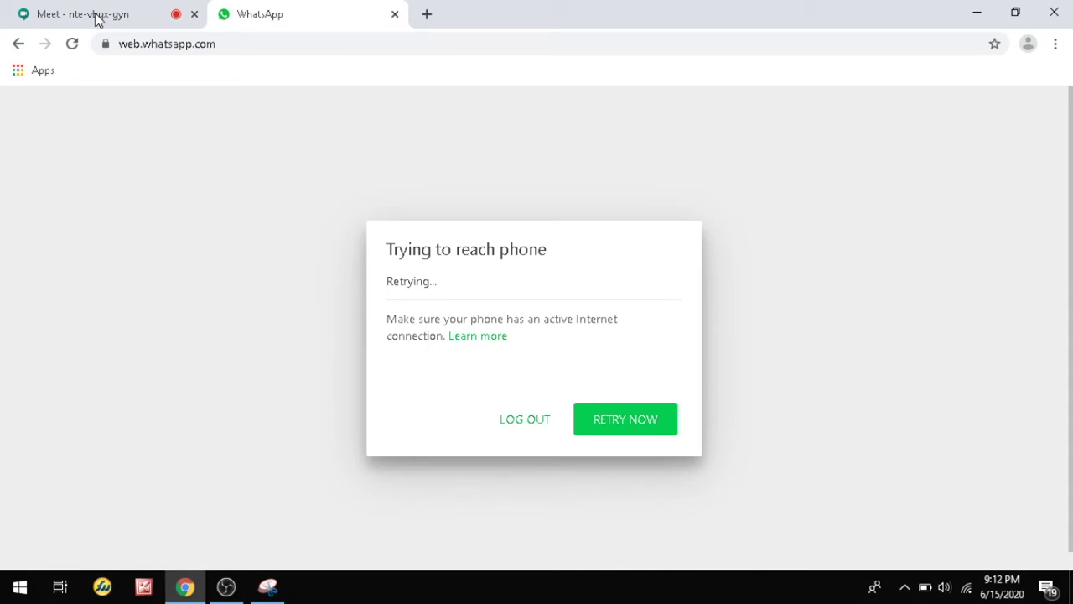
click(97, 19)
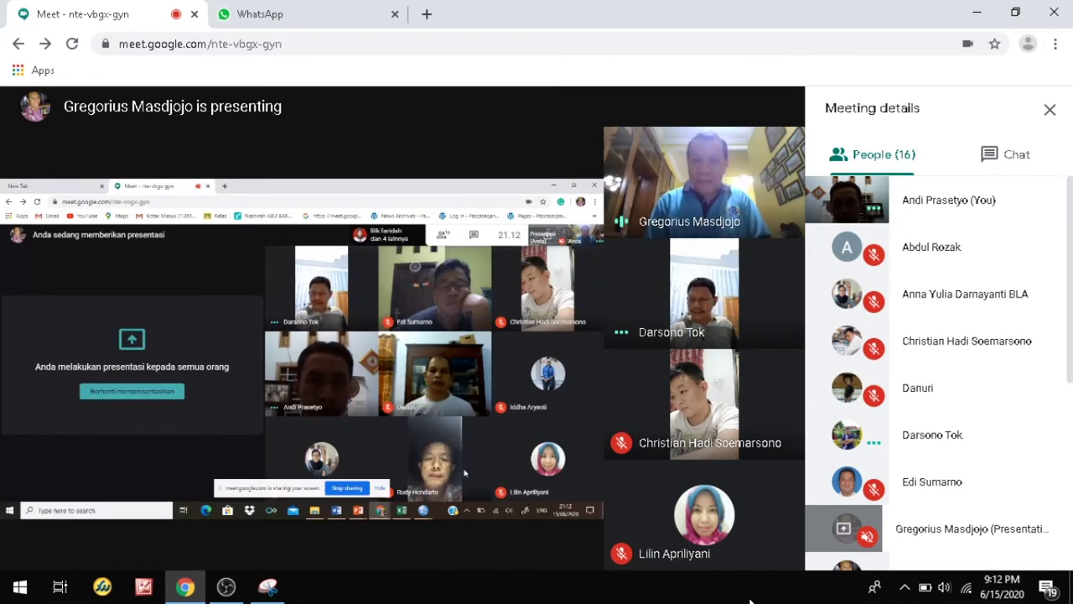
click(311, 13)
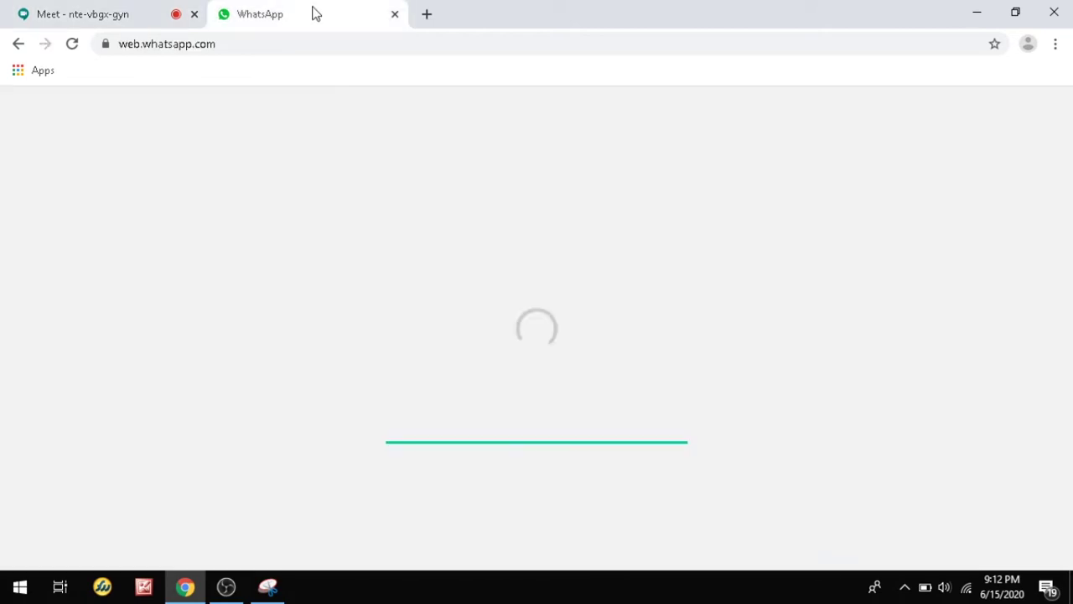
click(134, 18)
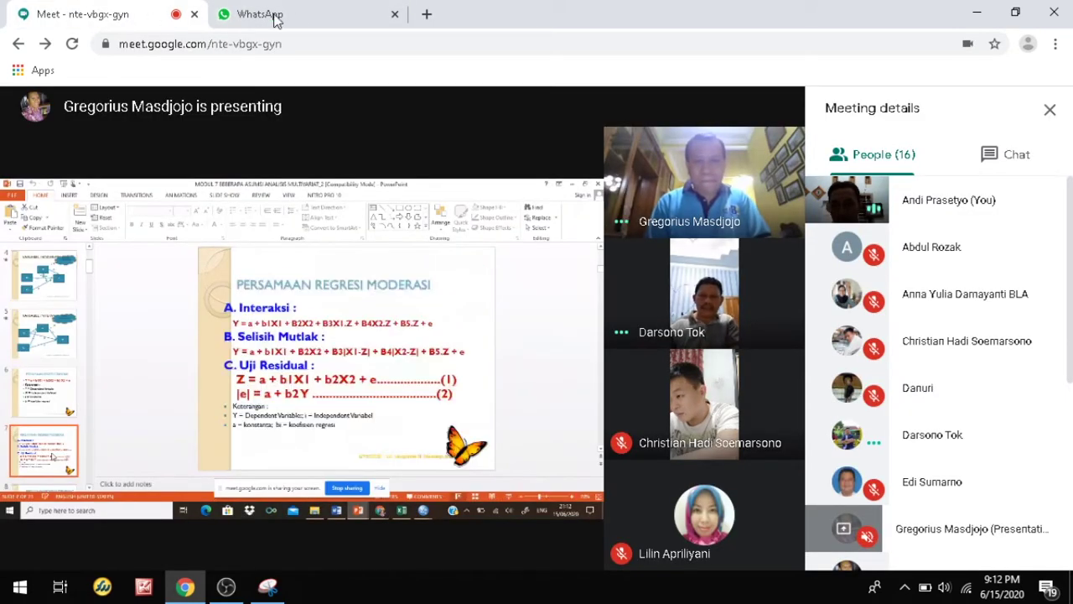
click(298, 14)
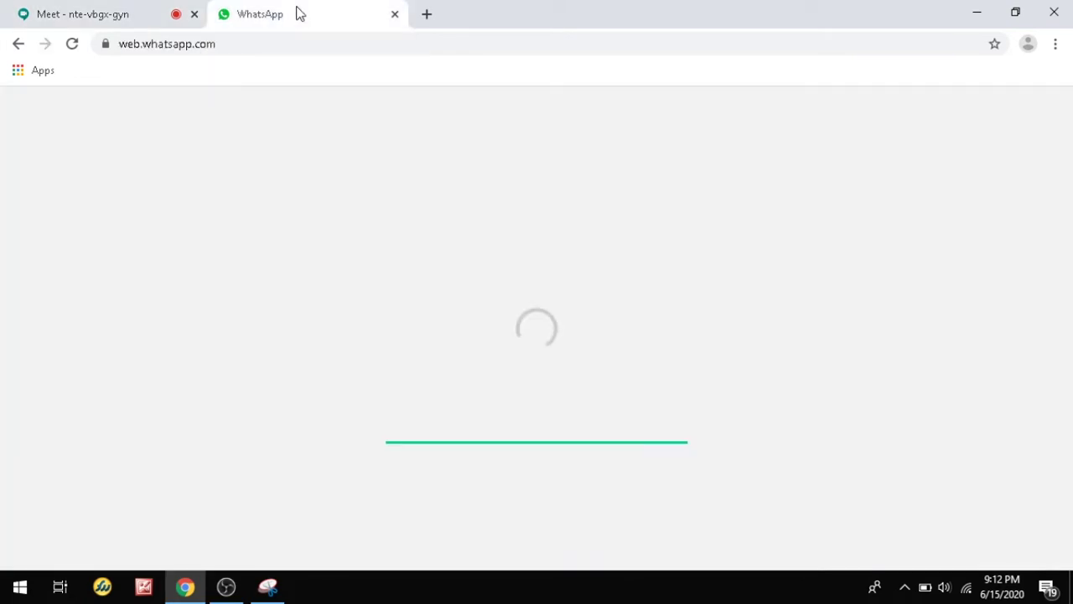
click(134, 16)
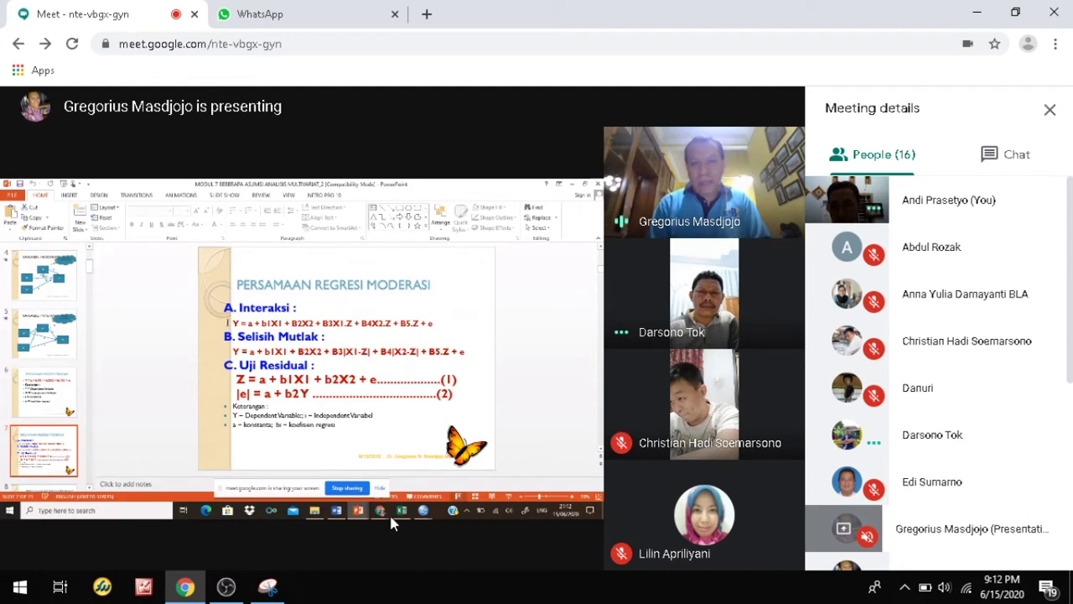
Capture the PERSAMAAN REGRESI MODERASI slide with a new rectangular snip and copy it to the clipboard
click(276, 590)
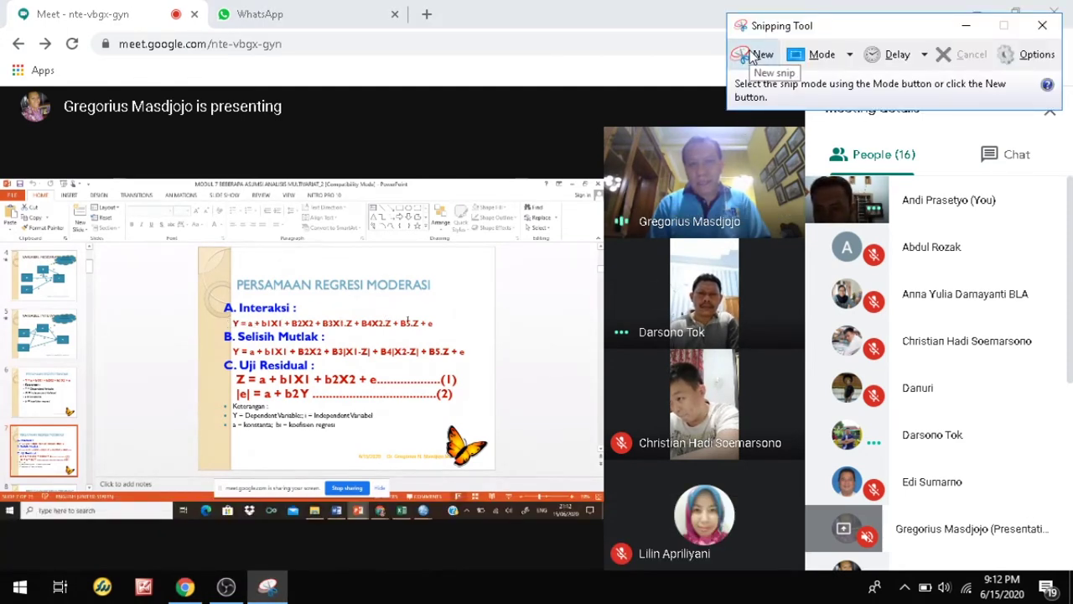
click(750, 54)
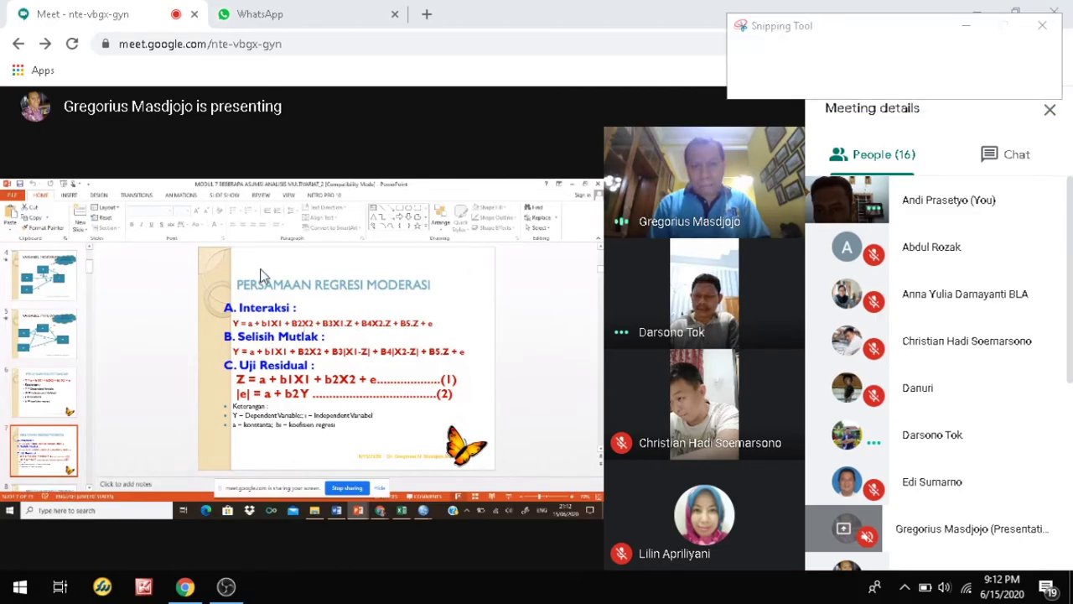
drag(192, 245, 496, 472)
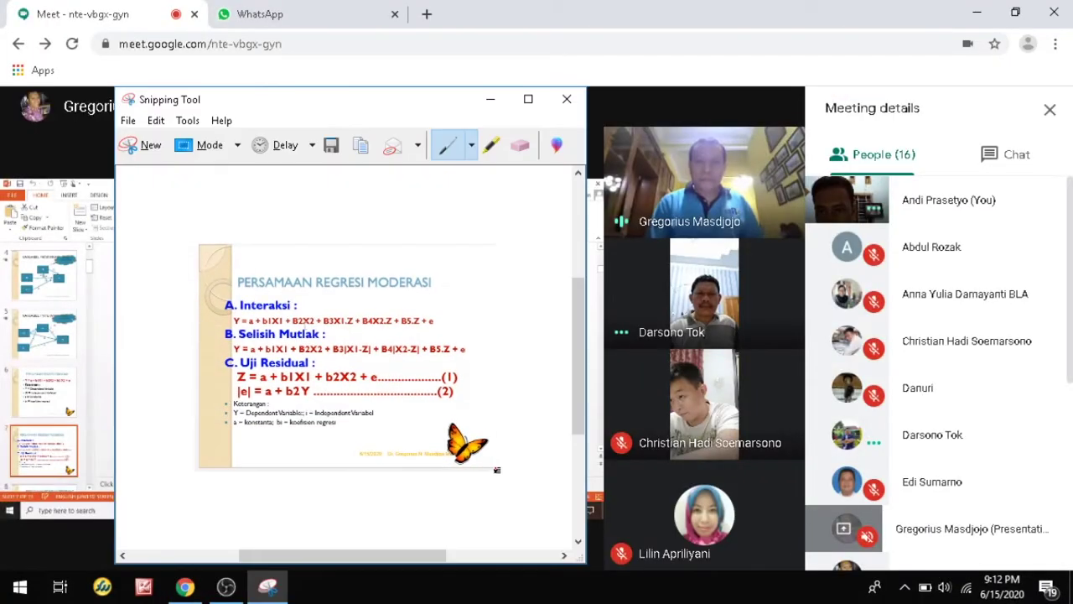
click(156, 120)
click(178, 139)
Open the Magister Manajemen 45B group chat in WhatsApp Web and send the copied slide snip there
click(297, 17)
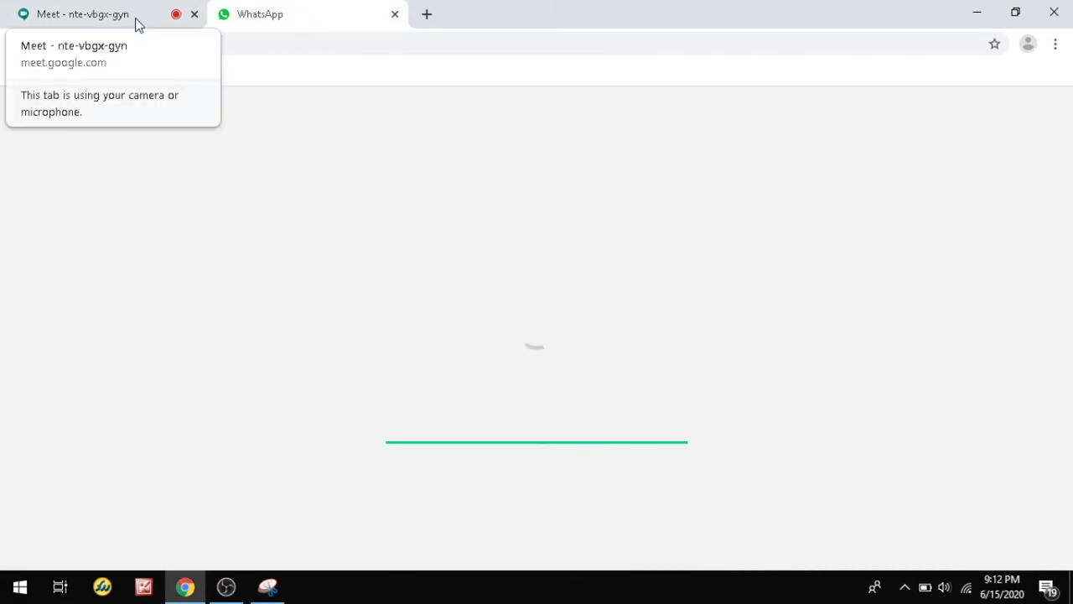
click(137, 23)
click(303, 22)
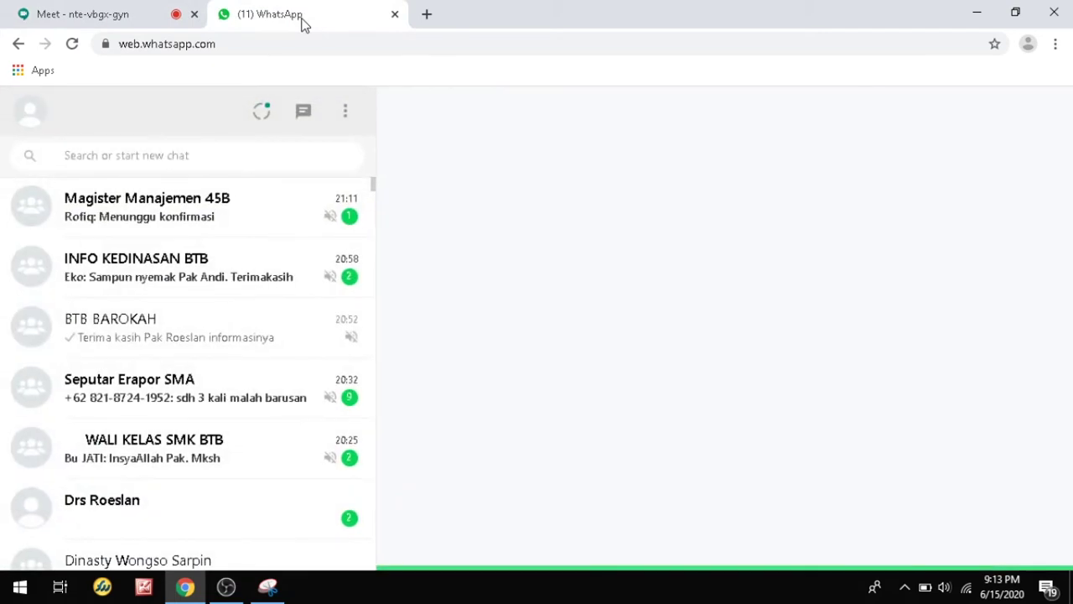
click(201, 209)
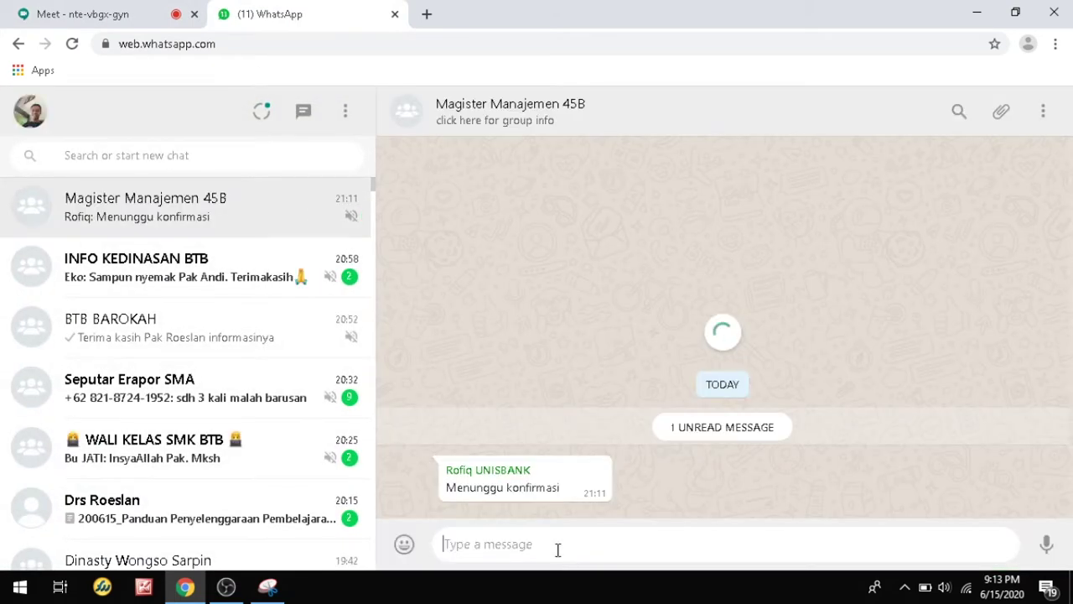
key(ctrl+v)
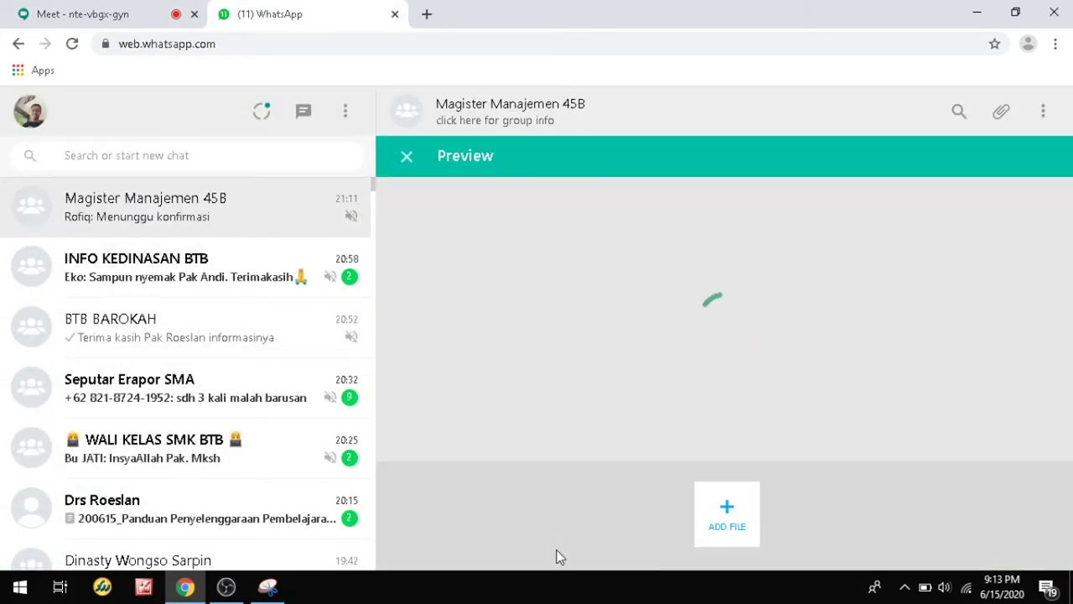
key(Escape)
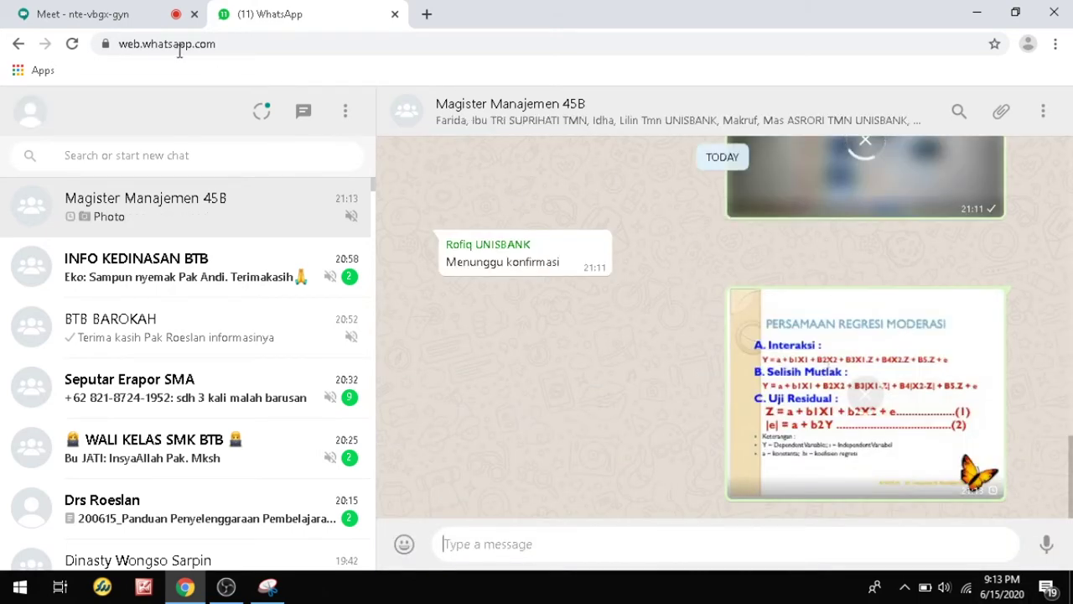
Check the delivery of the slide photo in the Magister Manajemen 45B group chat and return to the meeting
click(96, 15)
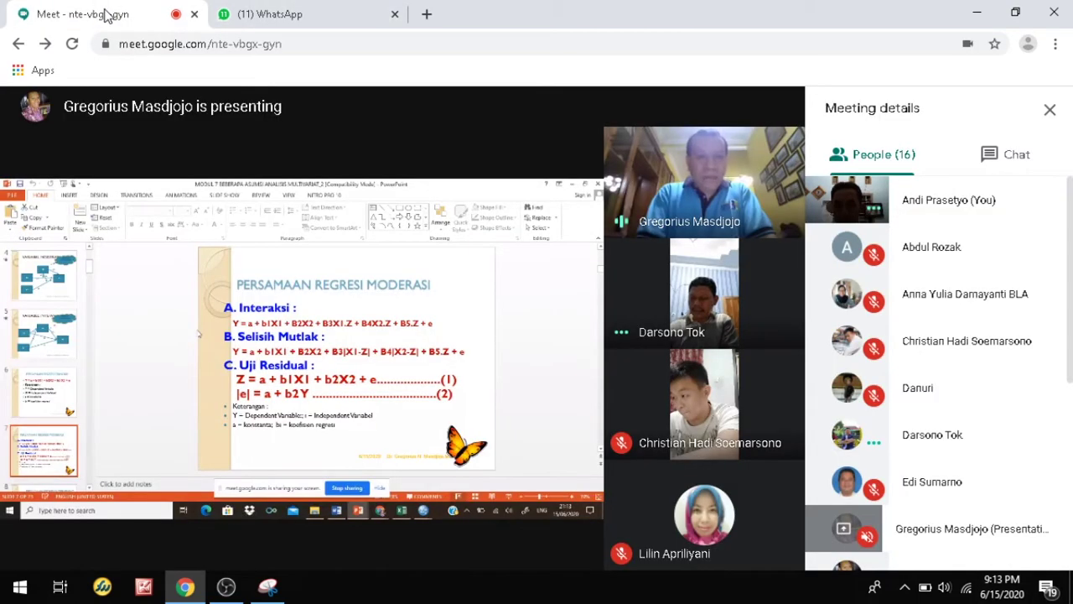
click(277, 10)
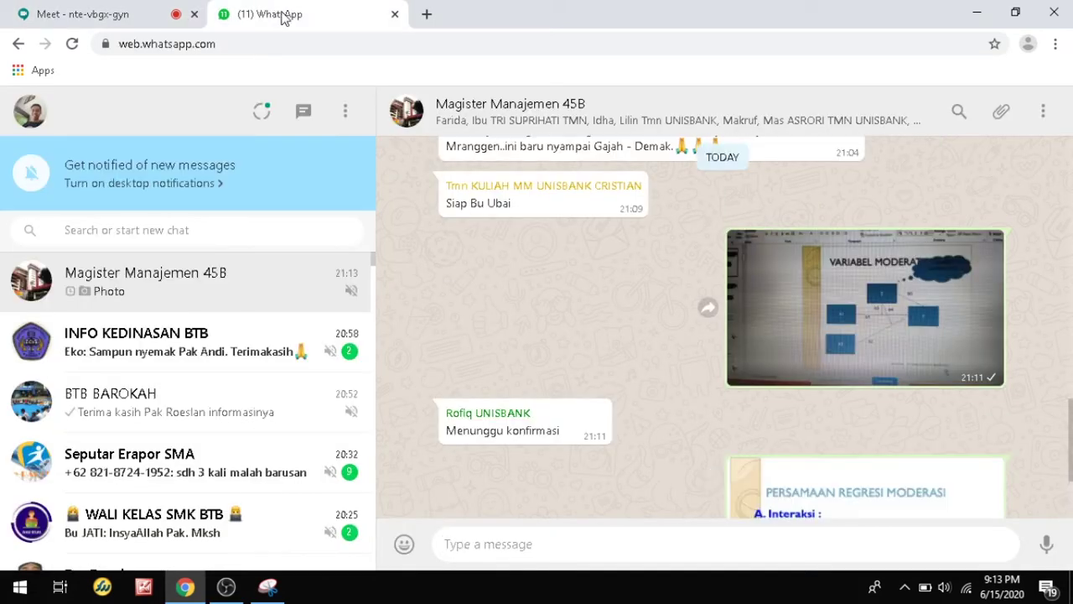
scroll(940, 369, down, 2)
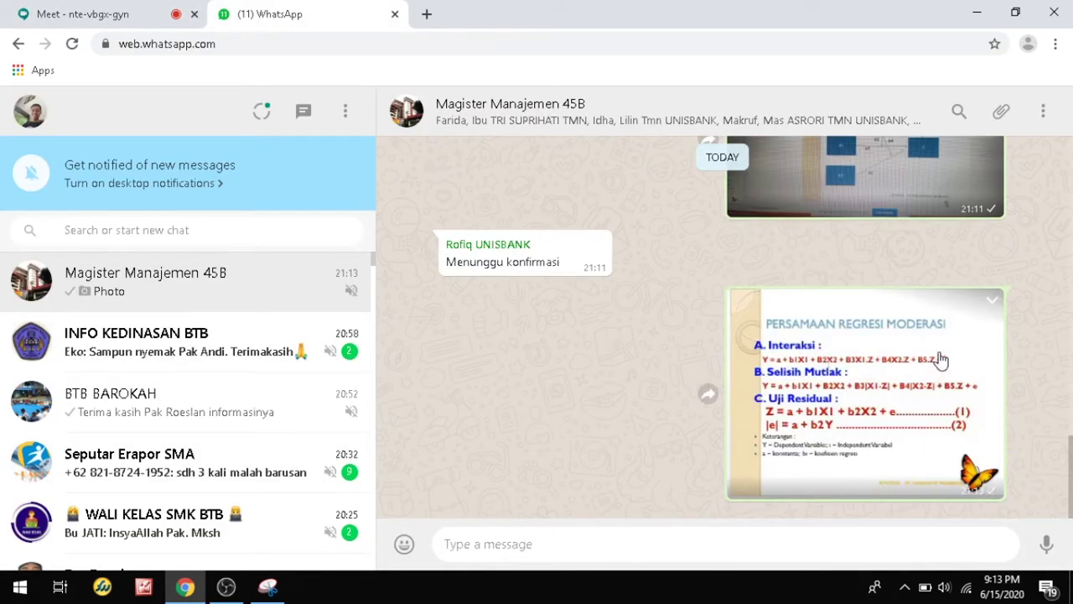
click(148, 12)
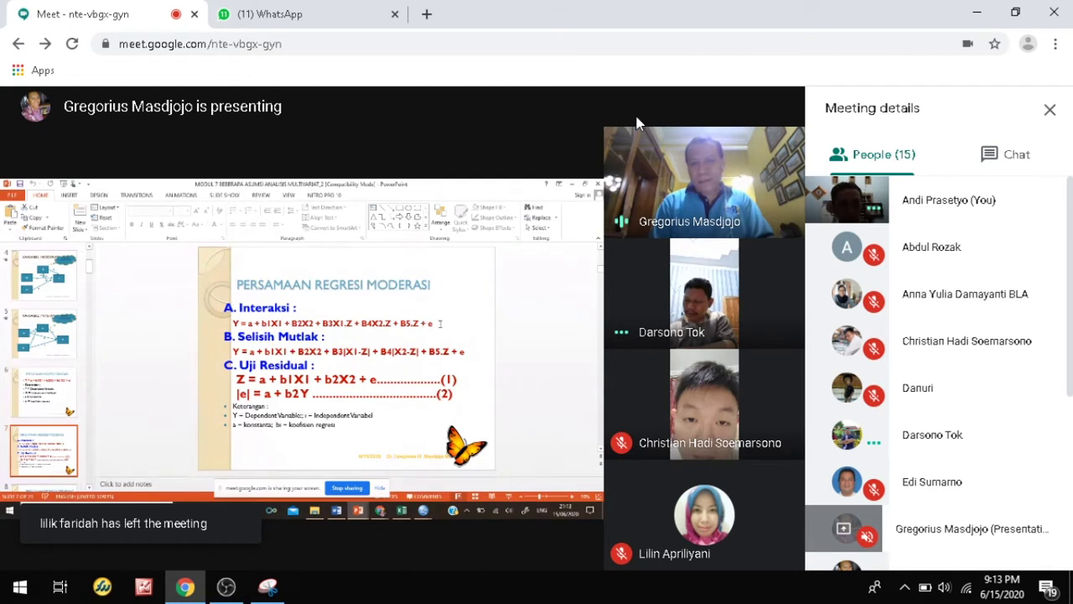
Mute the microphone in the meeting
click(307, 541)
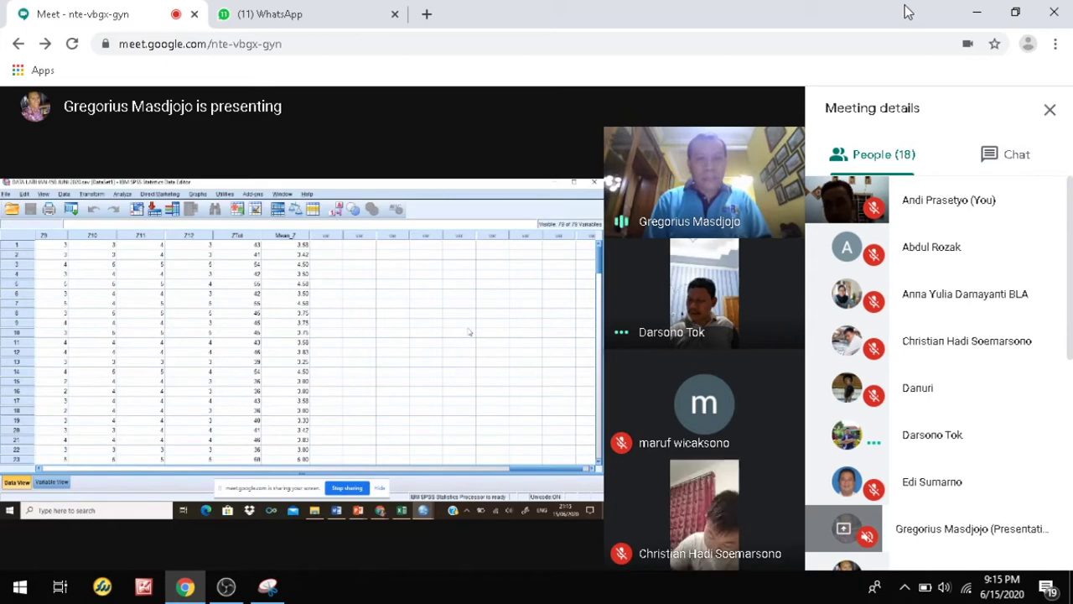
Minimize the open windows, open the 1. TESIS folder from the desktop and return to the meeting
click(977, 11)
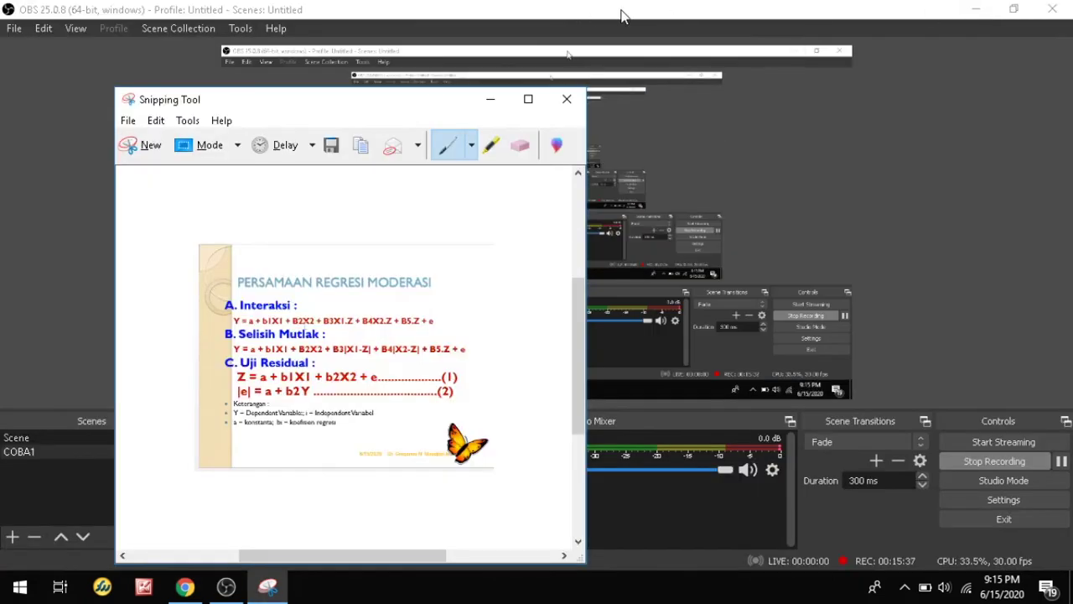
click(977, 10)
click(489, 100)
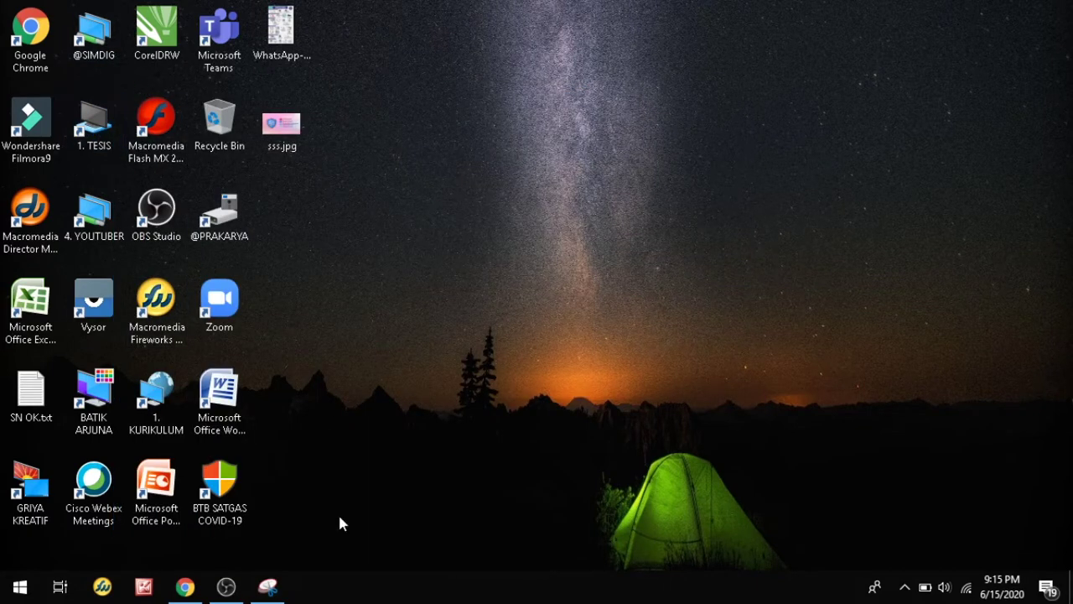
click(186, 588)
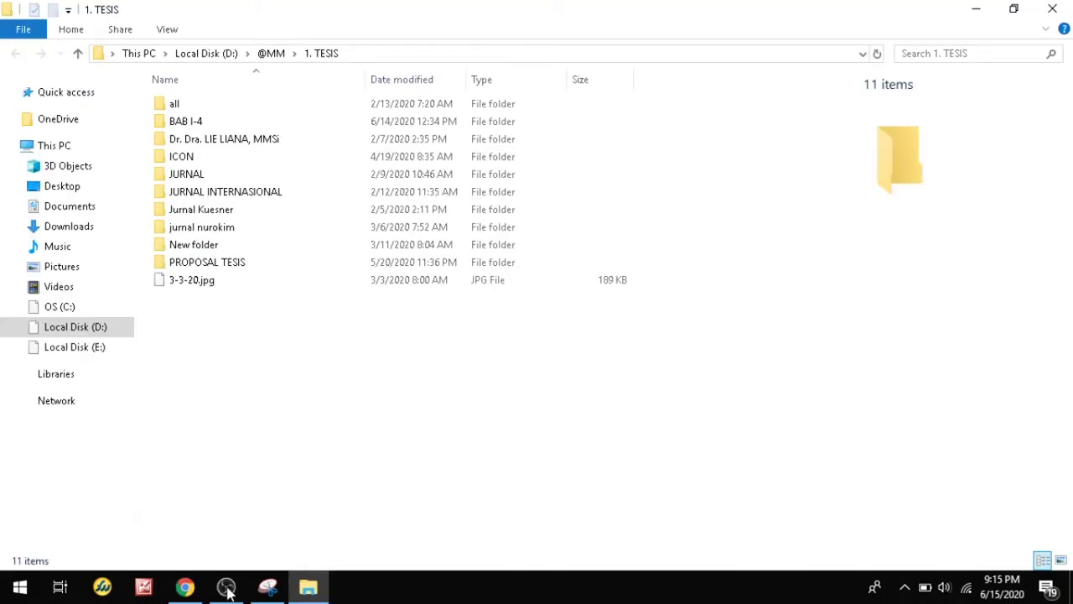
click(186, 587)
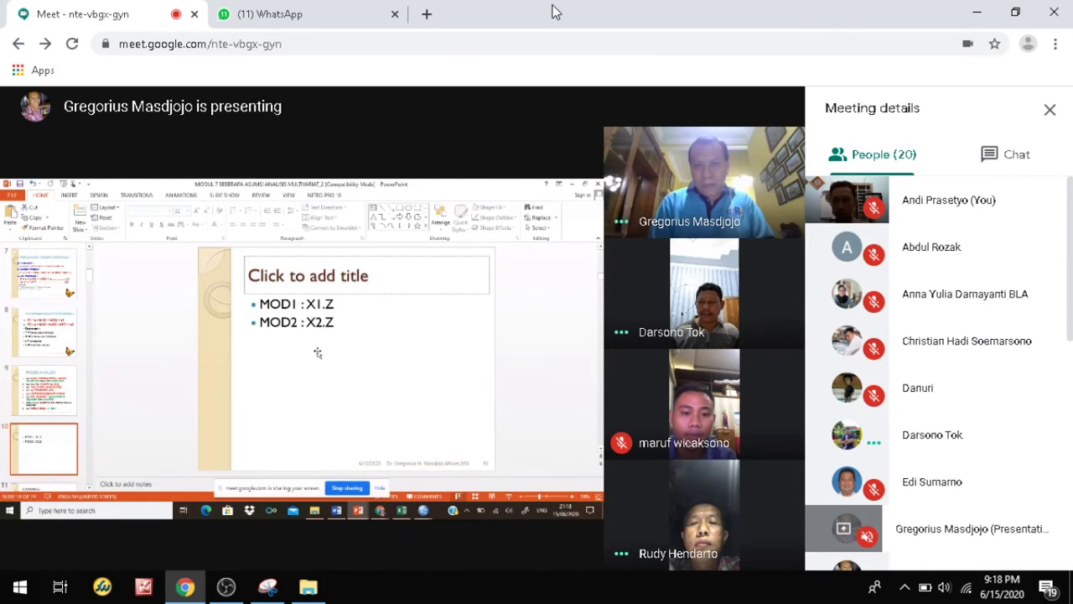
Capture the MOD1 : X1.Z and MOD2 : X2.Z lines of the presented slide as a new snip and copy it
click(267, 586)
click(132, 145)
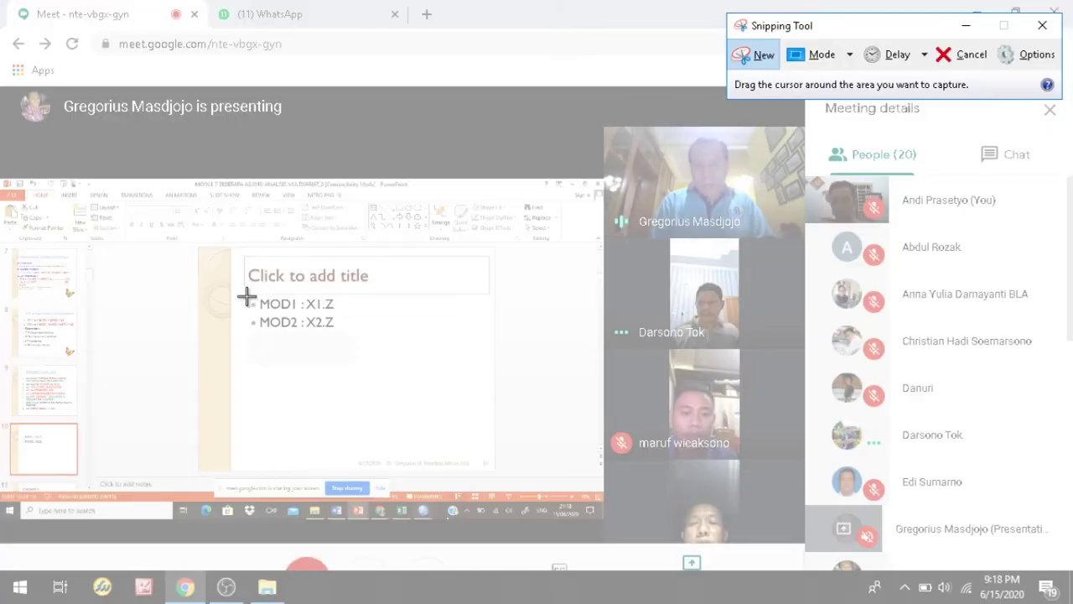
drag(241, 296, 344, 332)
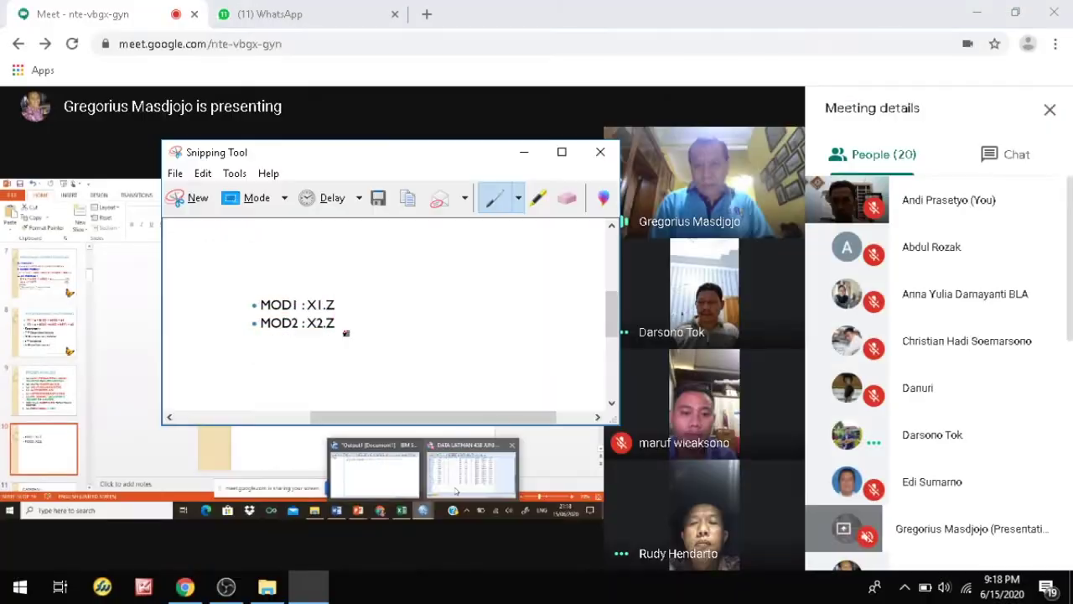
click(203, 172)
click(220, 194)
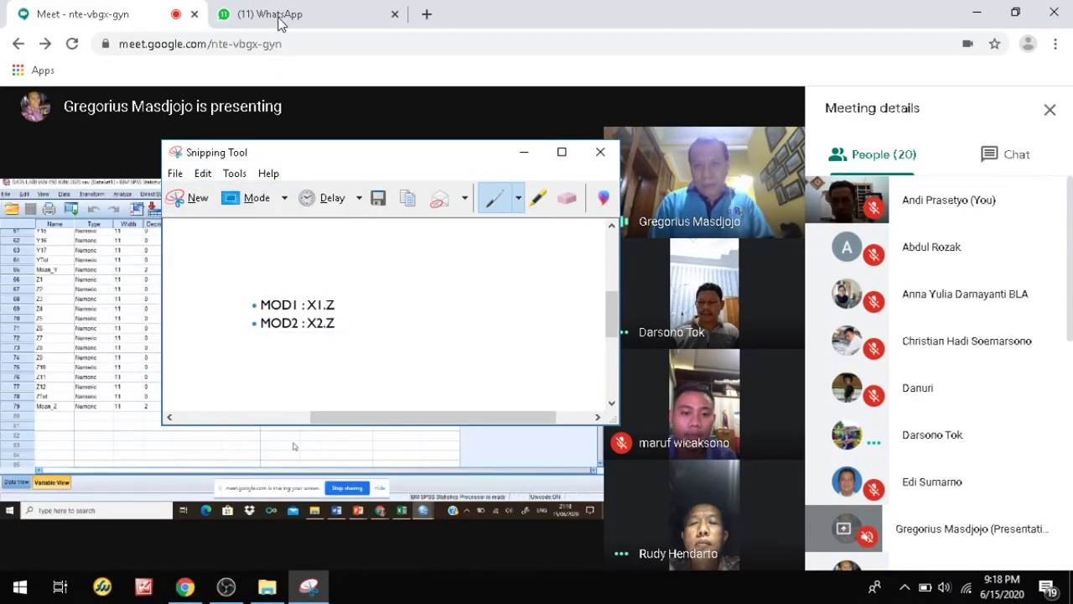
Paste the copied MOD1 and MOD2 snip into the Magister Manajemen 45B group chat in WhatsApp Web
click(277, 17)
click(486, 542)
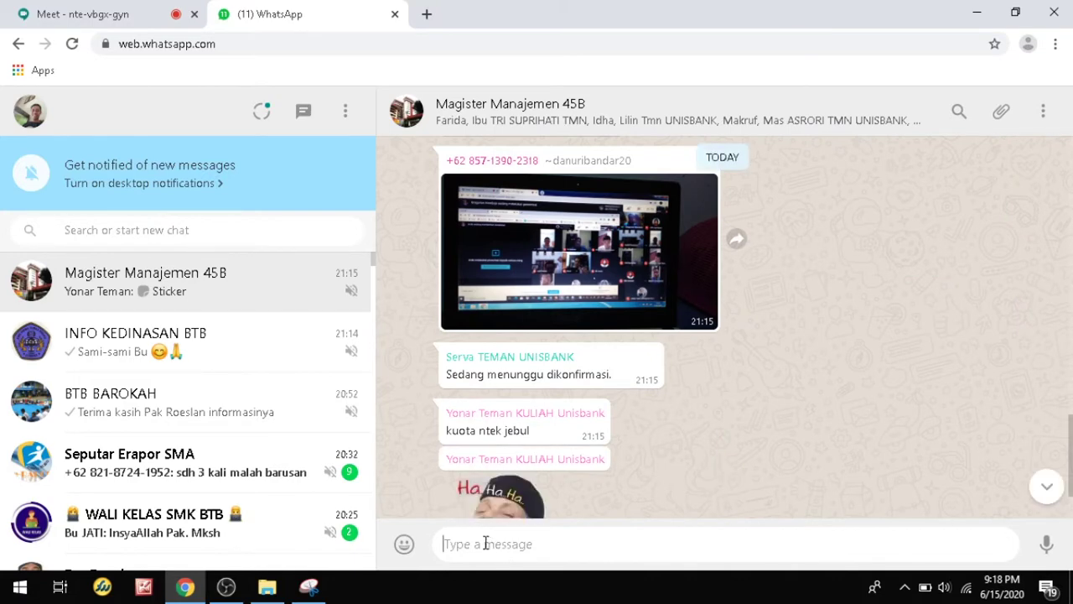
key(ctrl+v)
key(Escape)
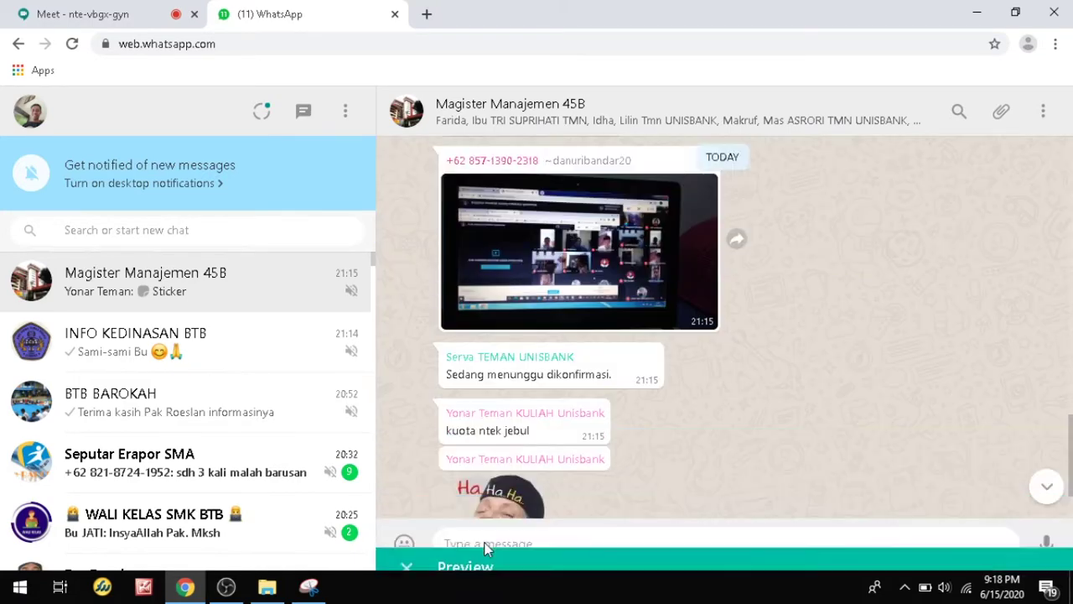
Return to the Google Meet lecture and show it in full screen
click(101, 13)
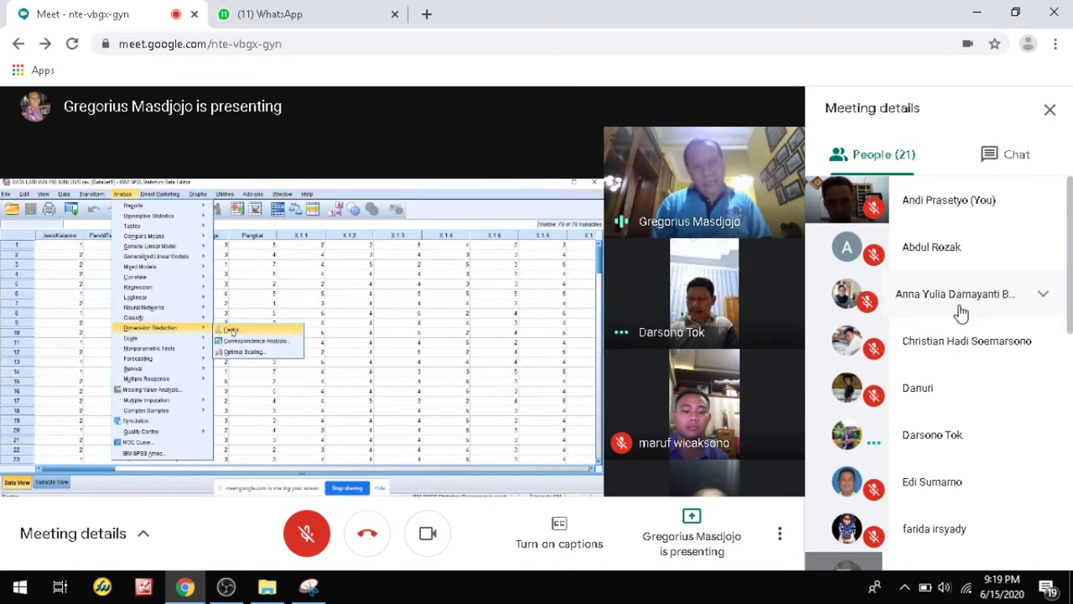
click(780, 533)
click(735, 284)
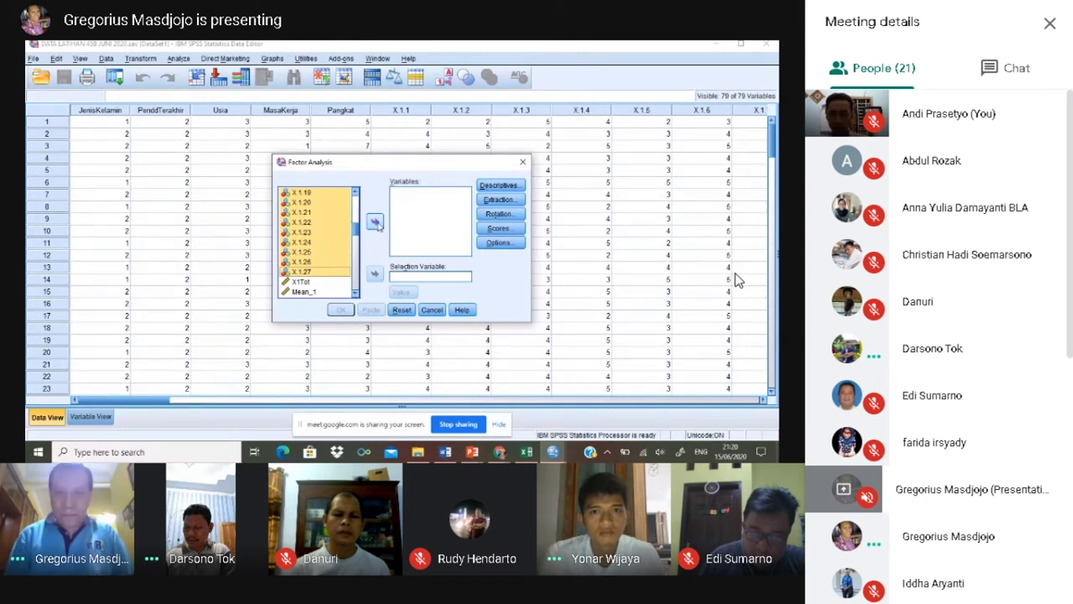
Add the selected items X.1.1 through X.1.27 to the factor analysis variables in the presented SPSS session
click(377, 222)
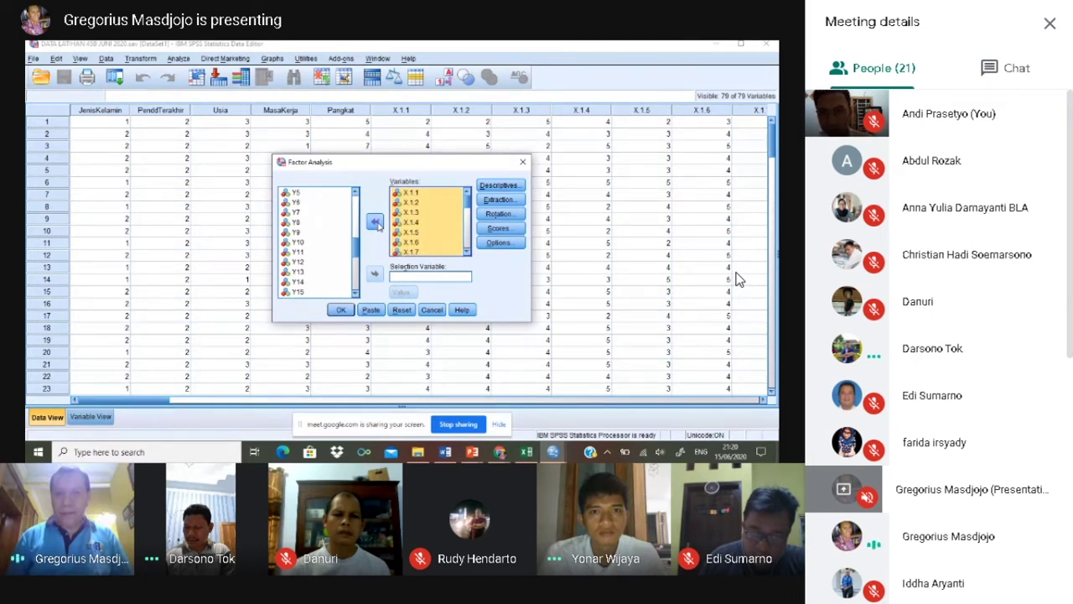
Unmute the microphone and mute it again, and close the Meeting details view with the participant list
click(307, 569)
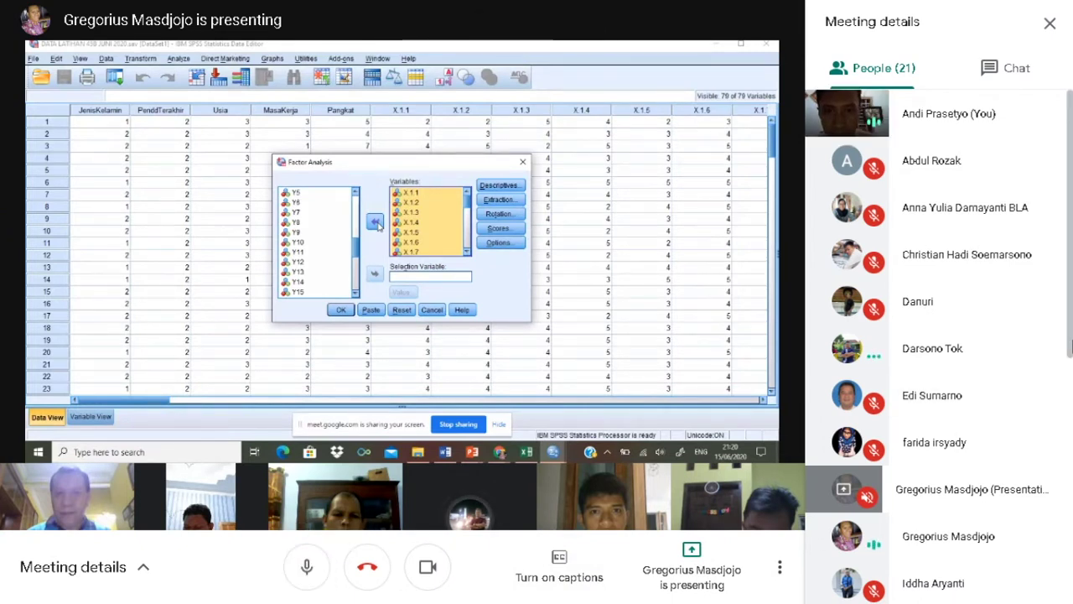
click(305, 568)
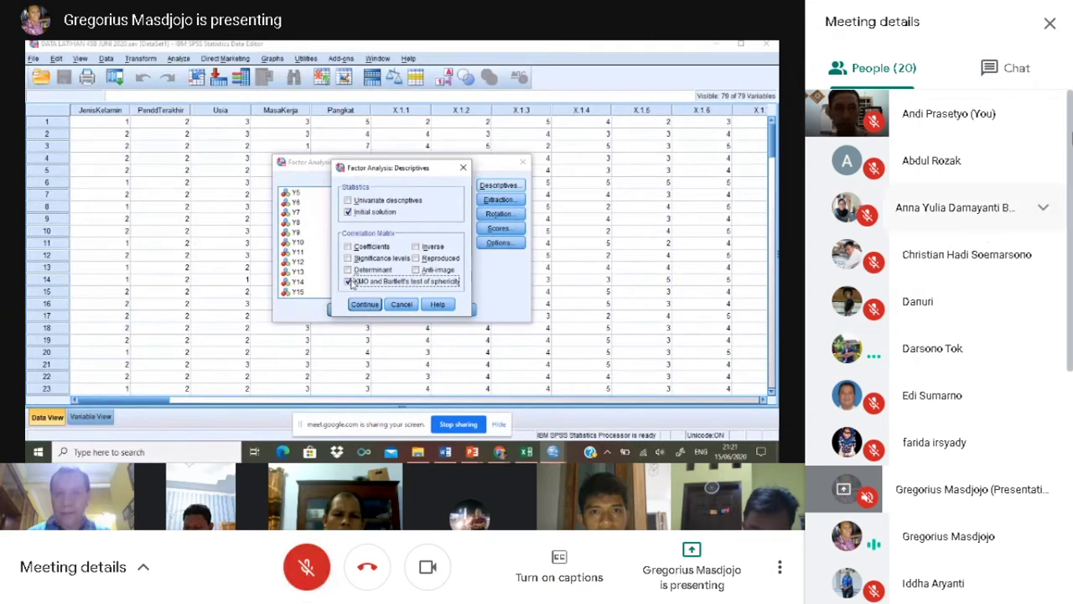
click(1050, 23)
mouse_move(1017, 218)
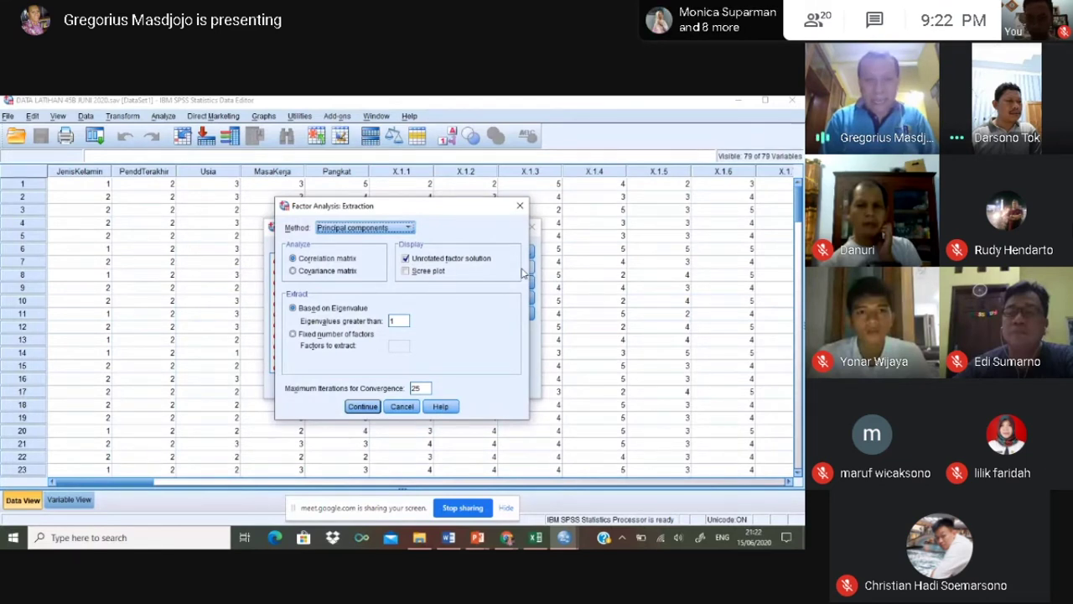
Set the factor extraction to a fixed number of factors with 1 factor to extract and apply it
click(294, 334)
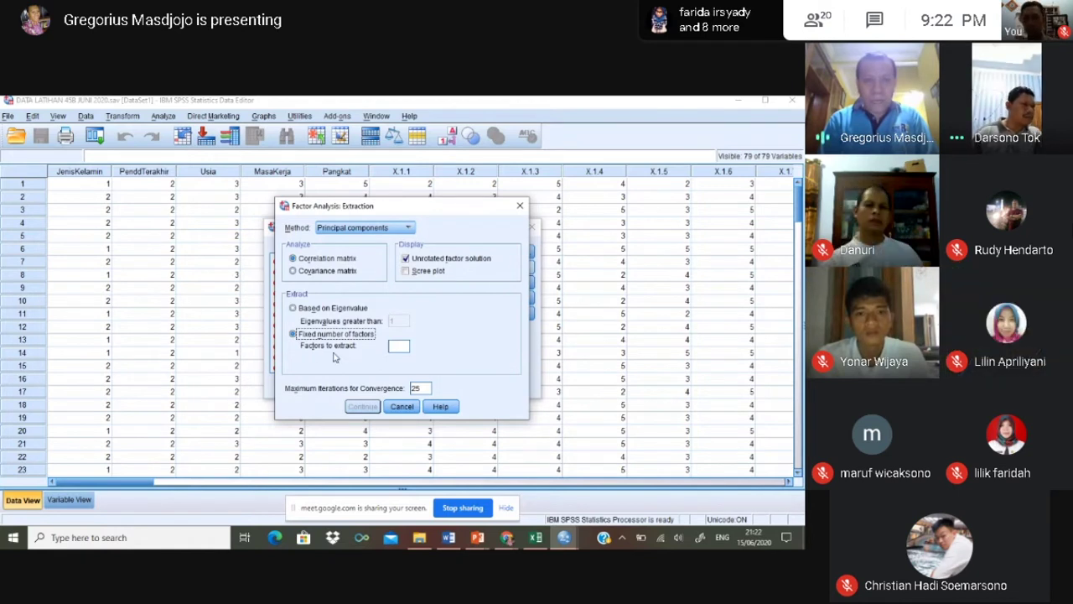
click(399, 345)
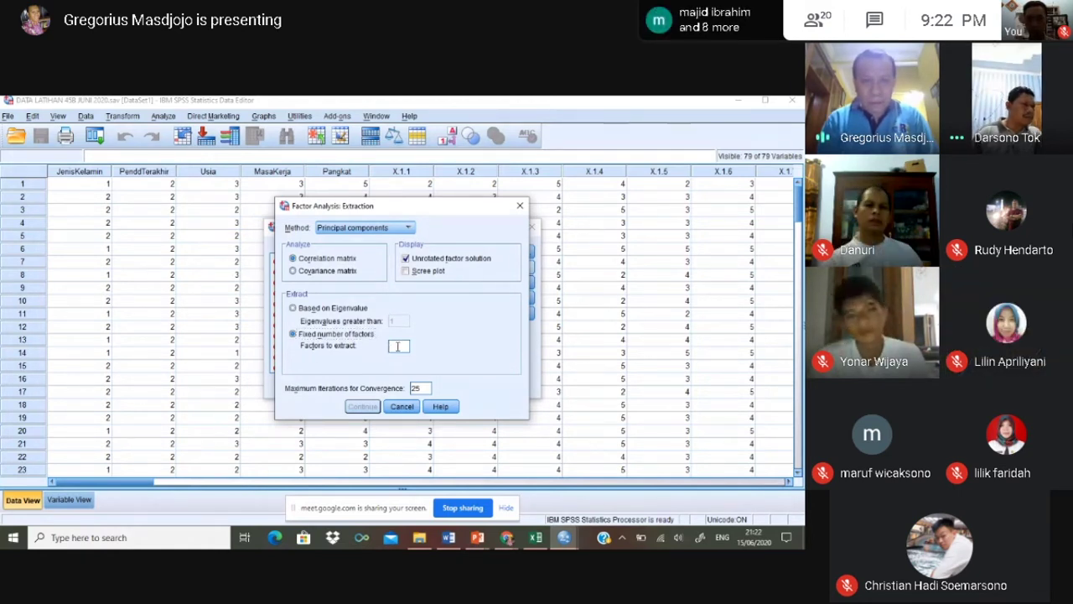
text(1)
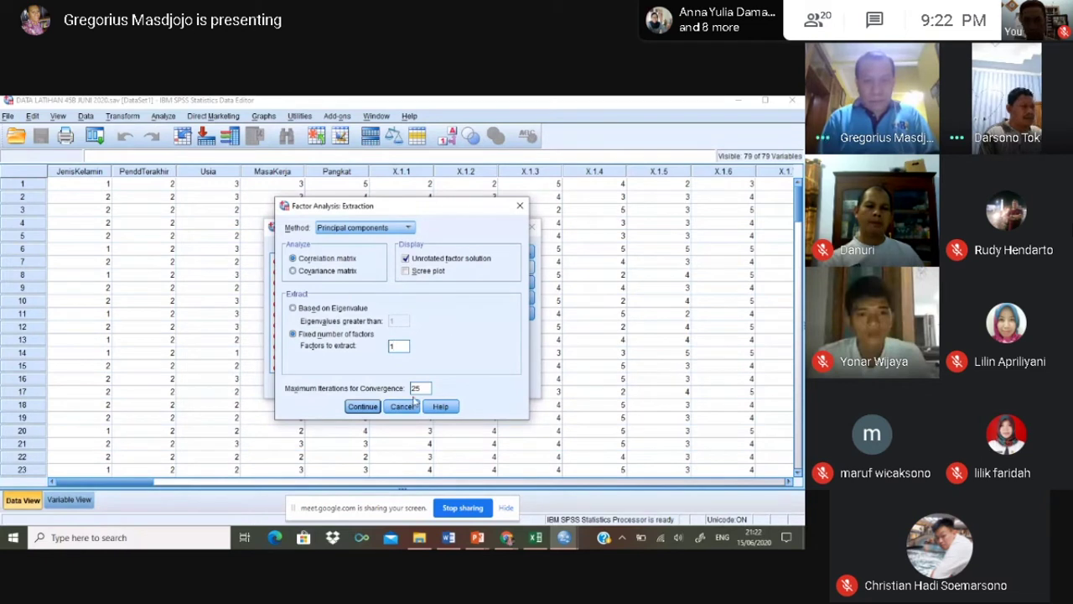
click(362, 408)
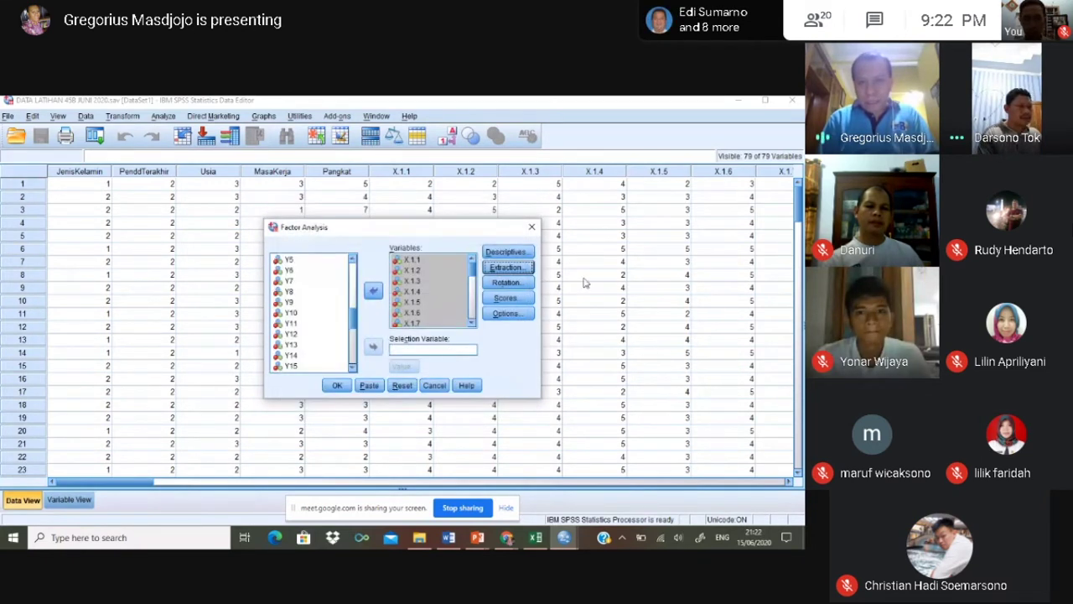
Enable suppression of small coefficients in the Factor Analysis options
click(514, 315)
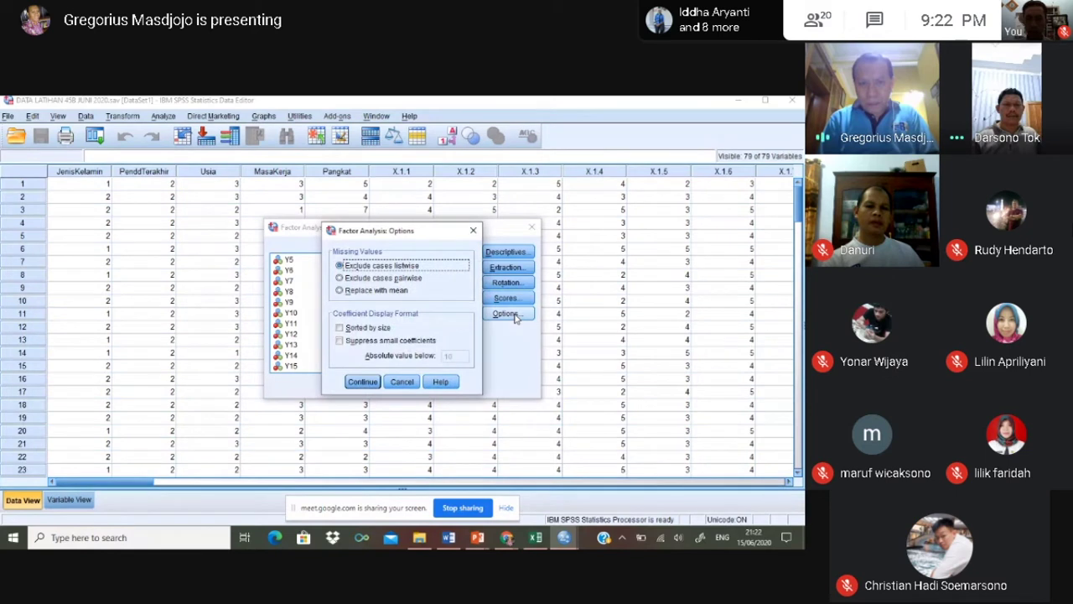
click(339, 340)
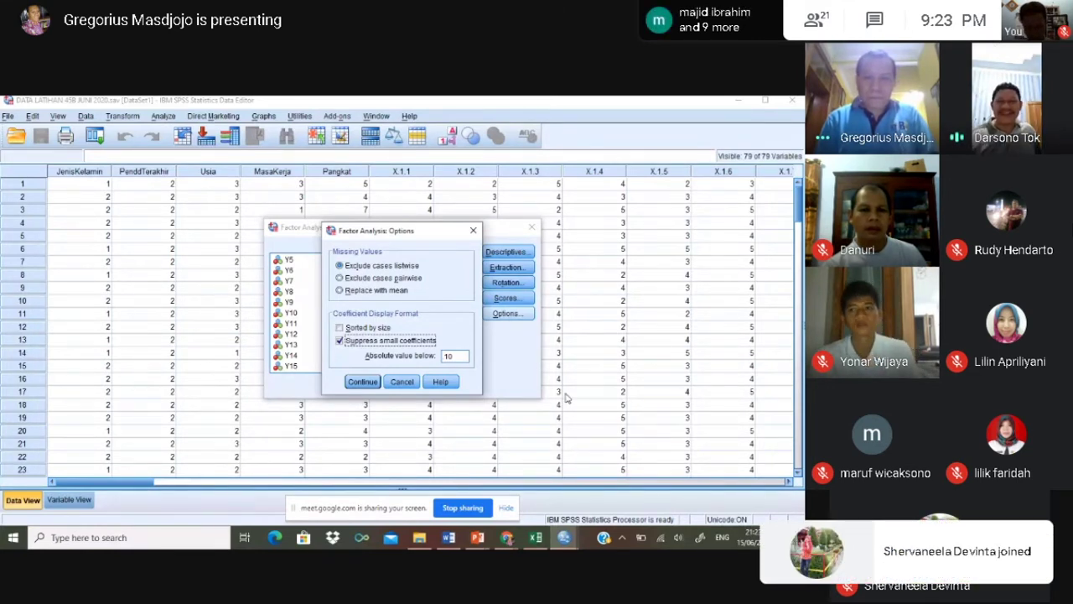
Switch to the presenter's Meet window, admit the waiting participant and return to the SPSS data window
mouse_move(507, 538)
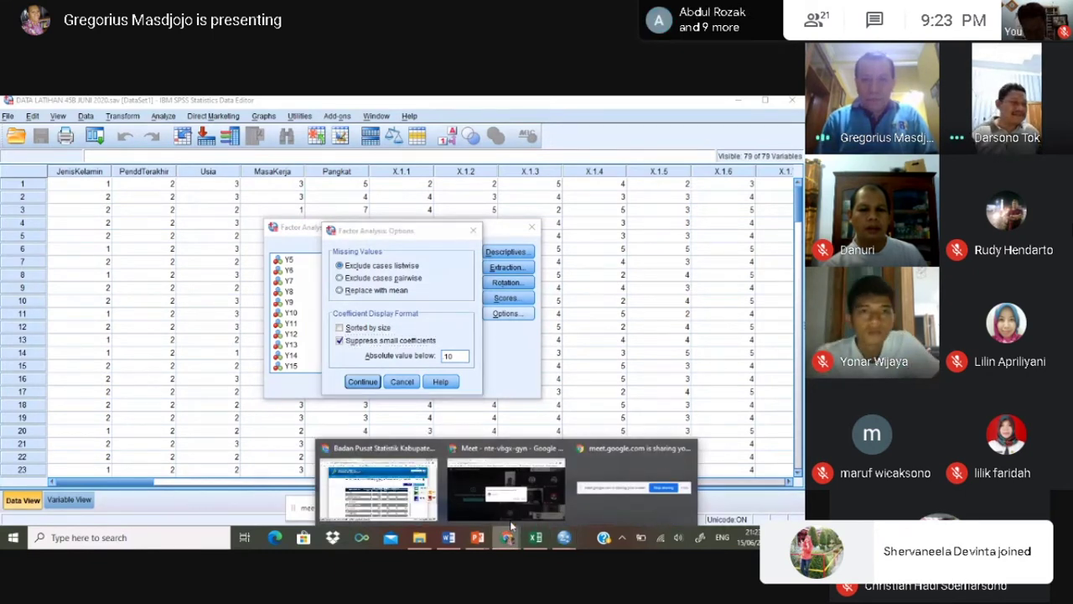
click(510, 518)
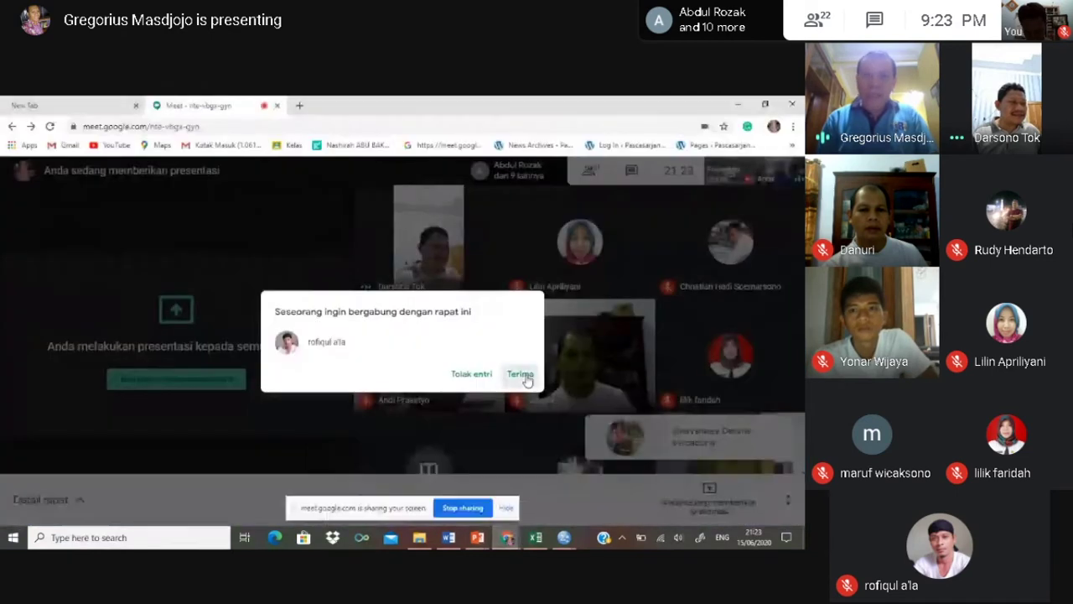
click(519, 374)
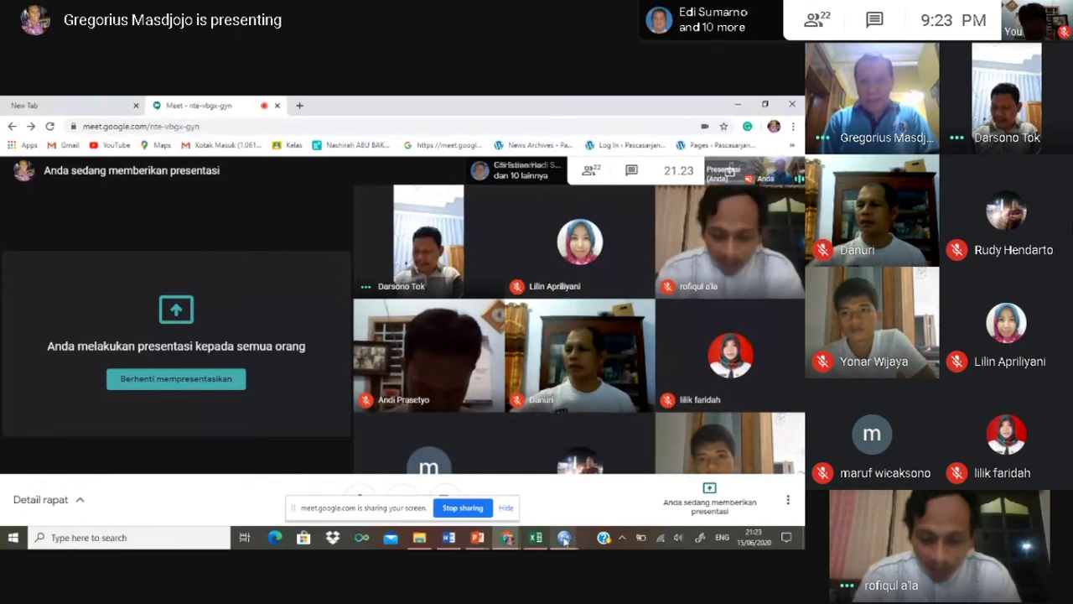
mouse_move(564, 541)
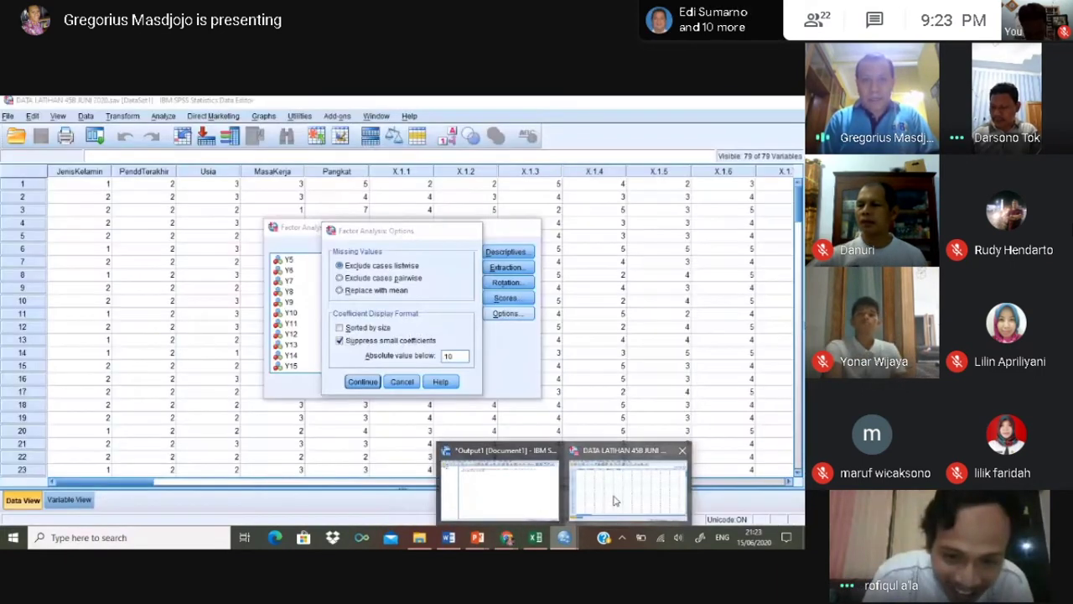
click(615, 501)
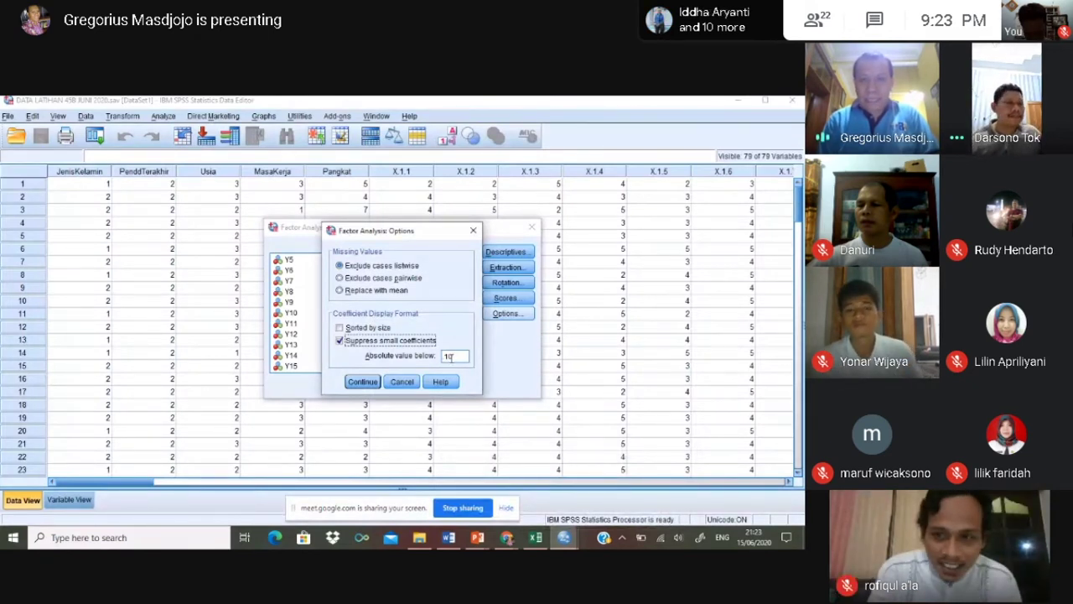
Set the absolute value below which coefficients are suppressed to .40 and apply the Factor Analysis options
double_click(448, 356)
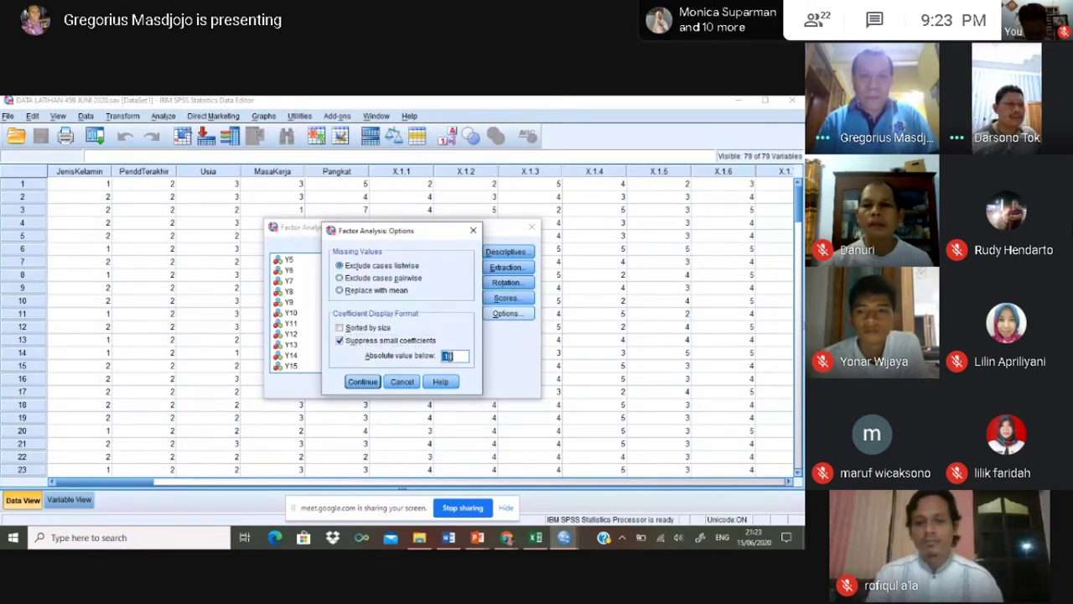
click(457, 356)
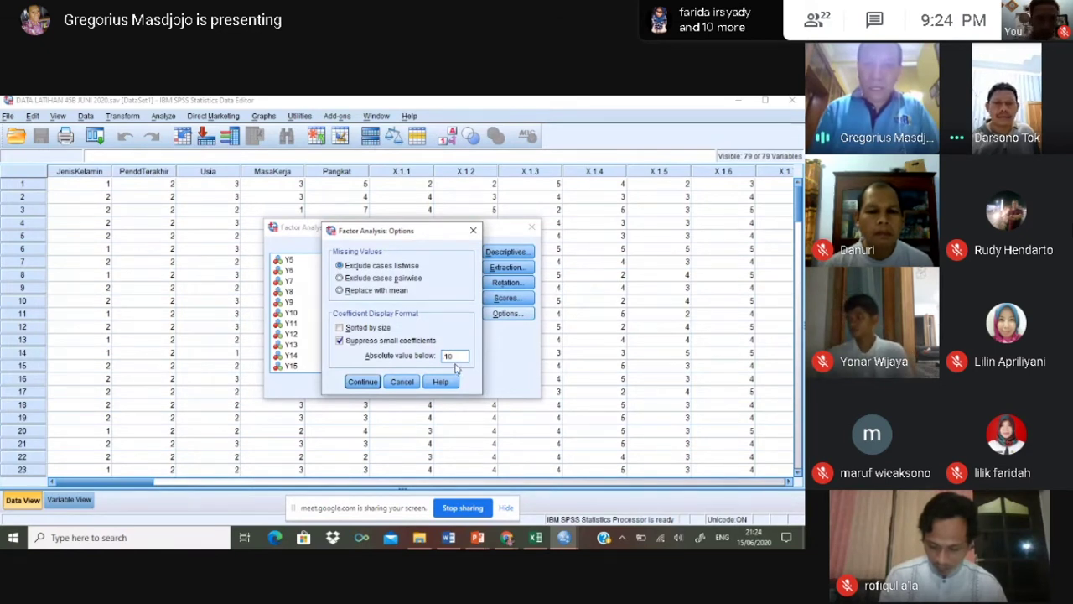
key(BackSpace)
key(BackSpace)
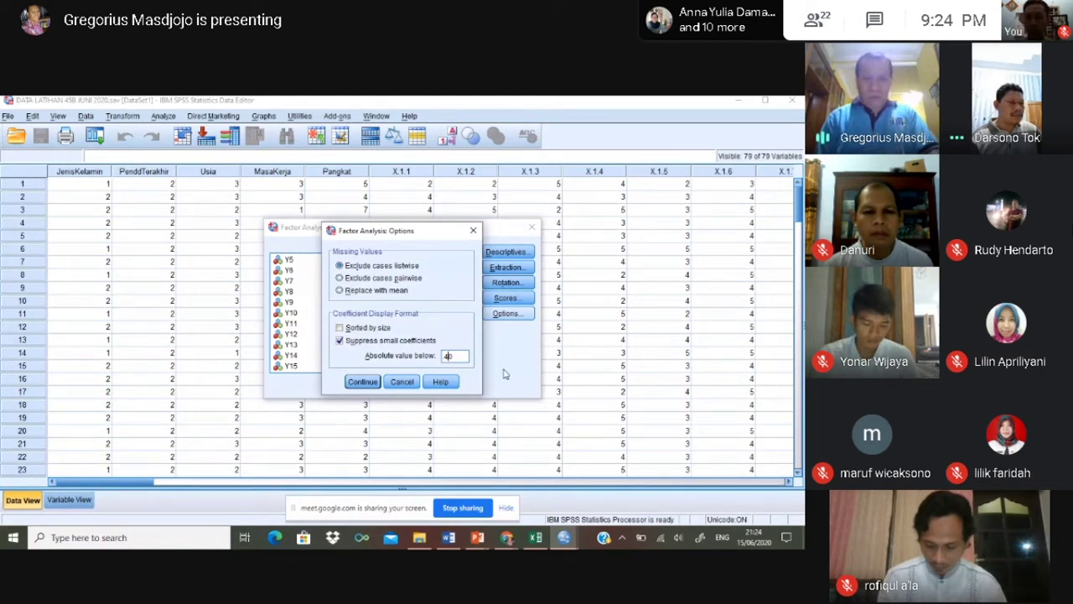
click(359, 381)
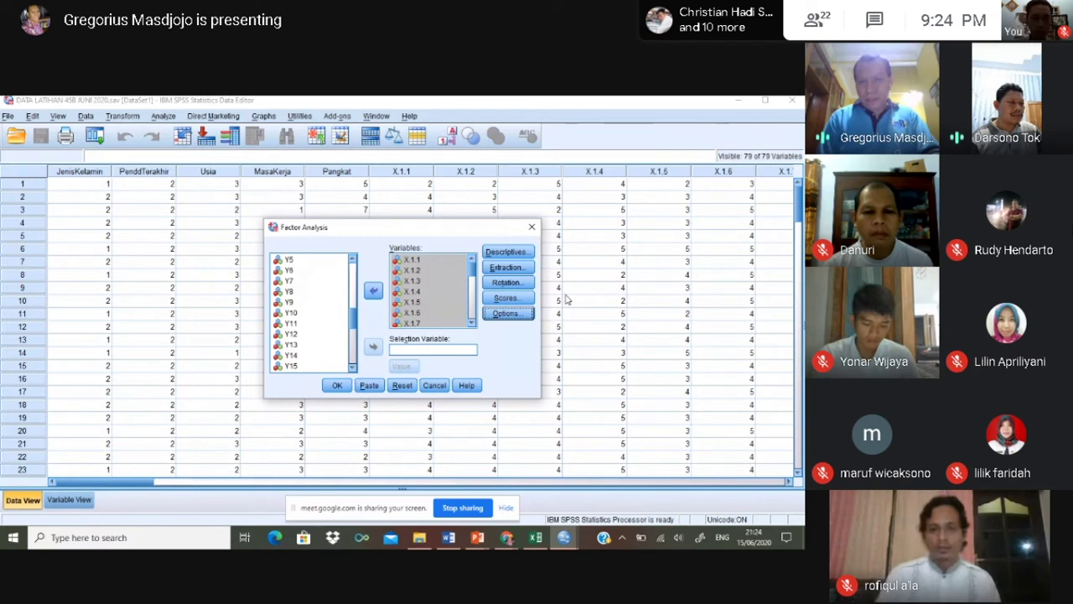
Review the Factor Scores, Extraction and Options settings of the factor analysis without changing them
click(519, 301)
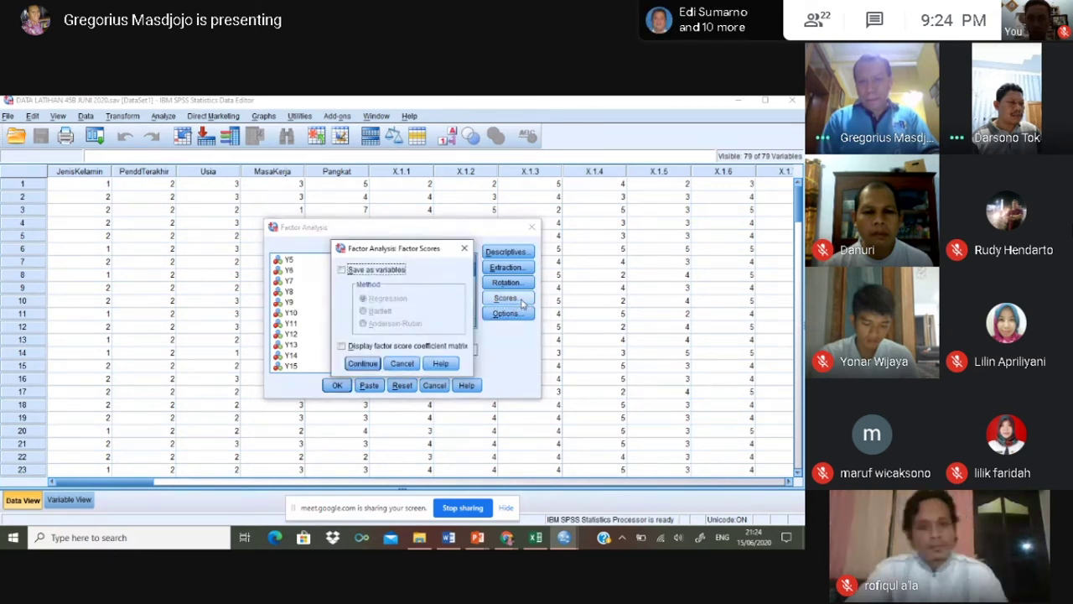
click(464, 250)
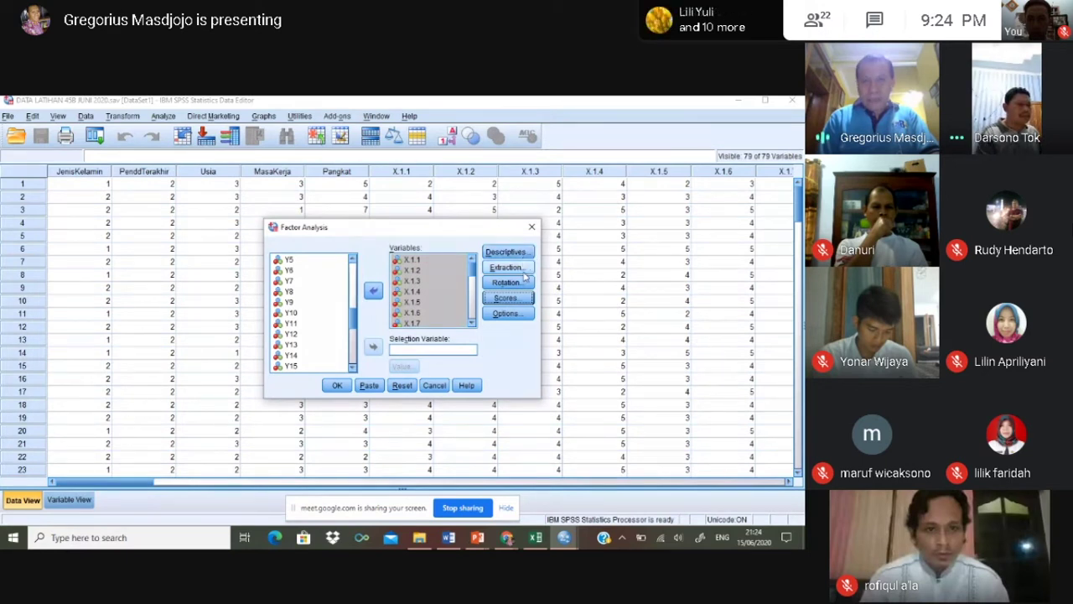
click(506, 267)
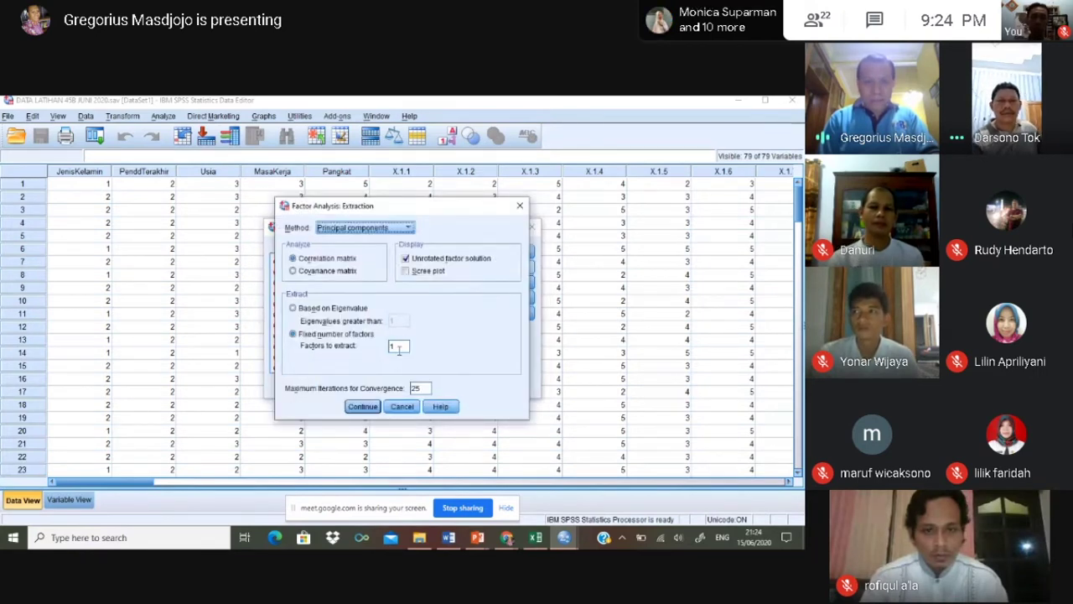
click(362, 406)
click(505, 313)
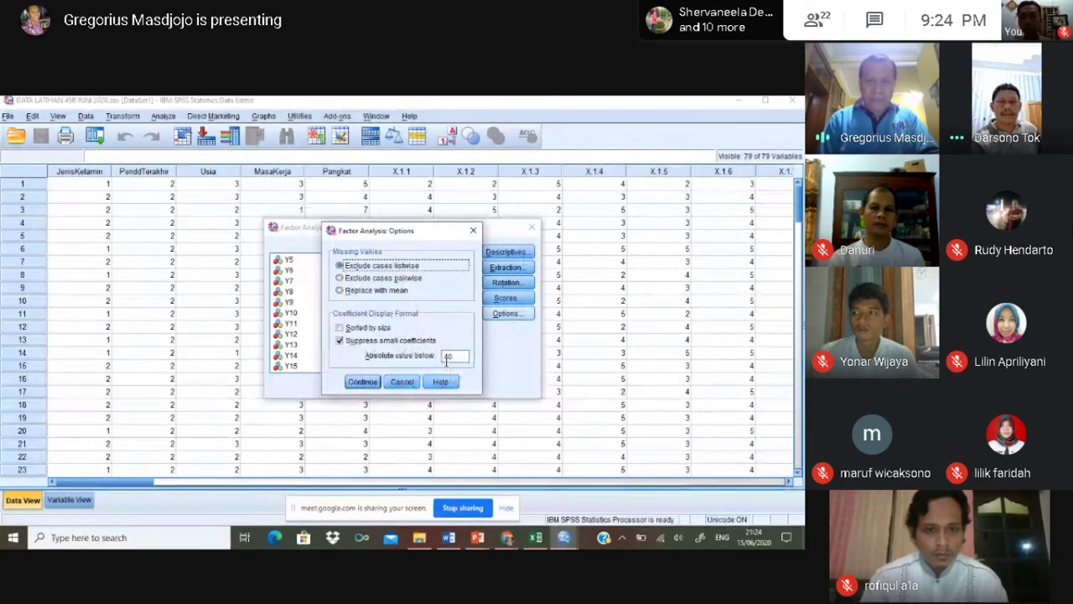
click(362, 382)
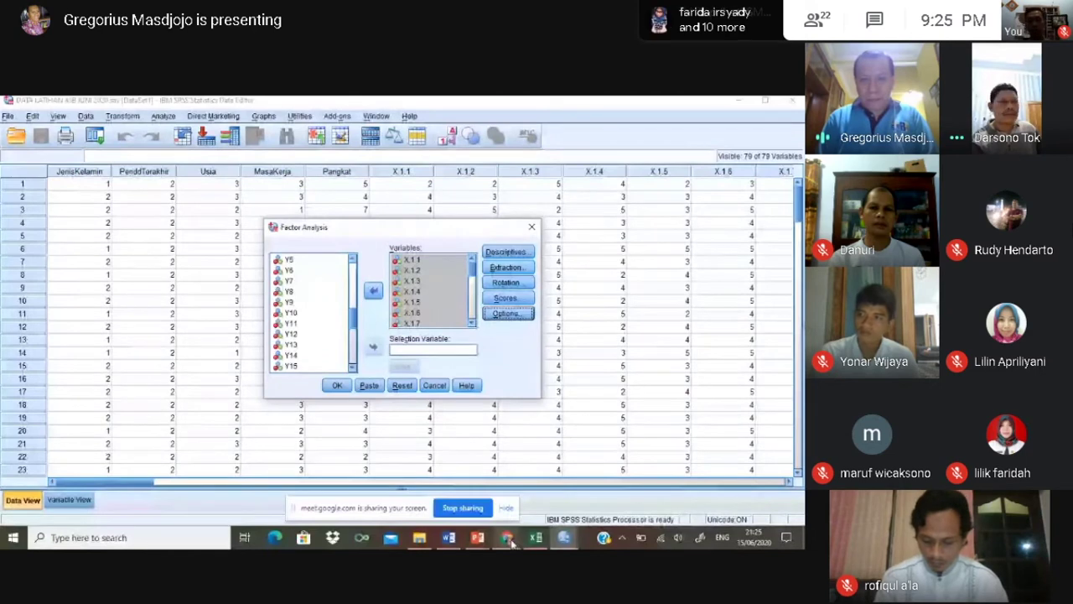
Switch to the presenter's Google Meet window to check the participants and return to the SPSS data window
mouse_move(509, 541)
click(505, 513)
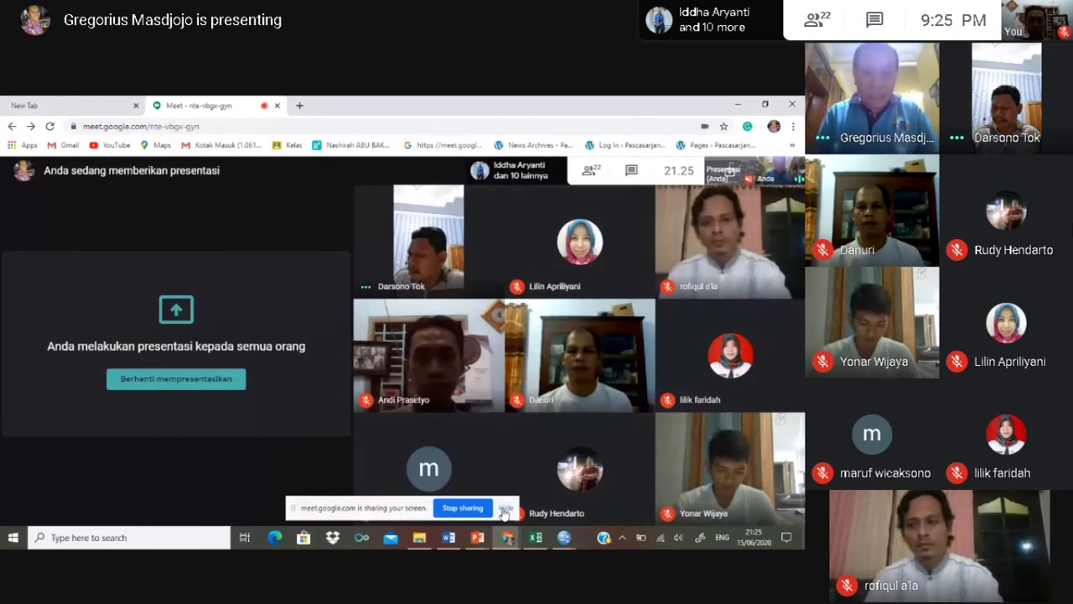
click(566, 542)
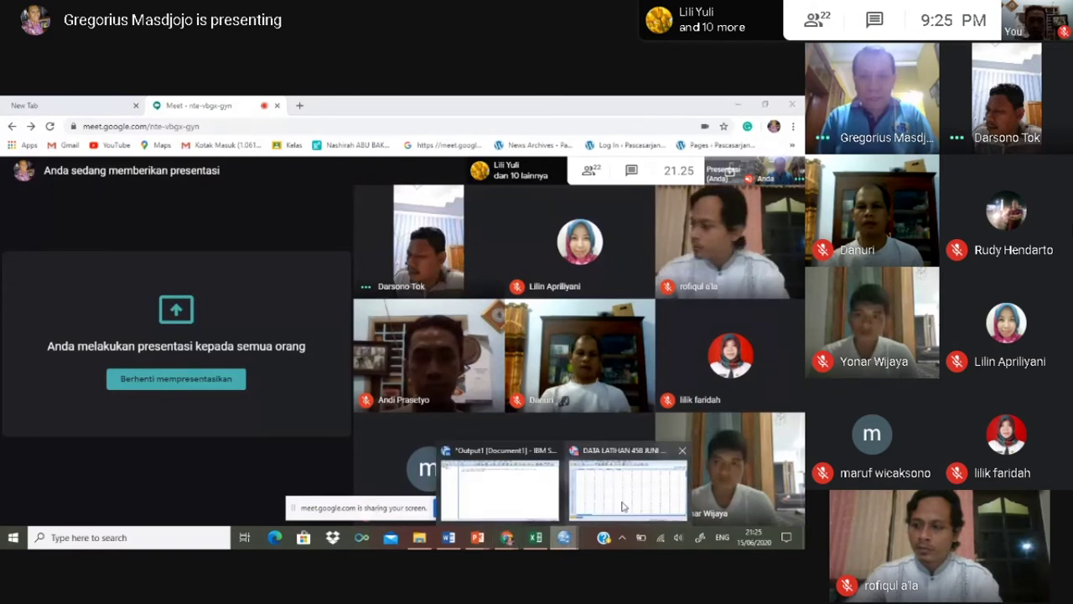
click(622, 506)
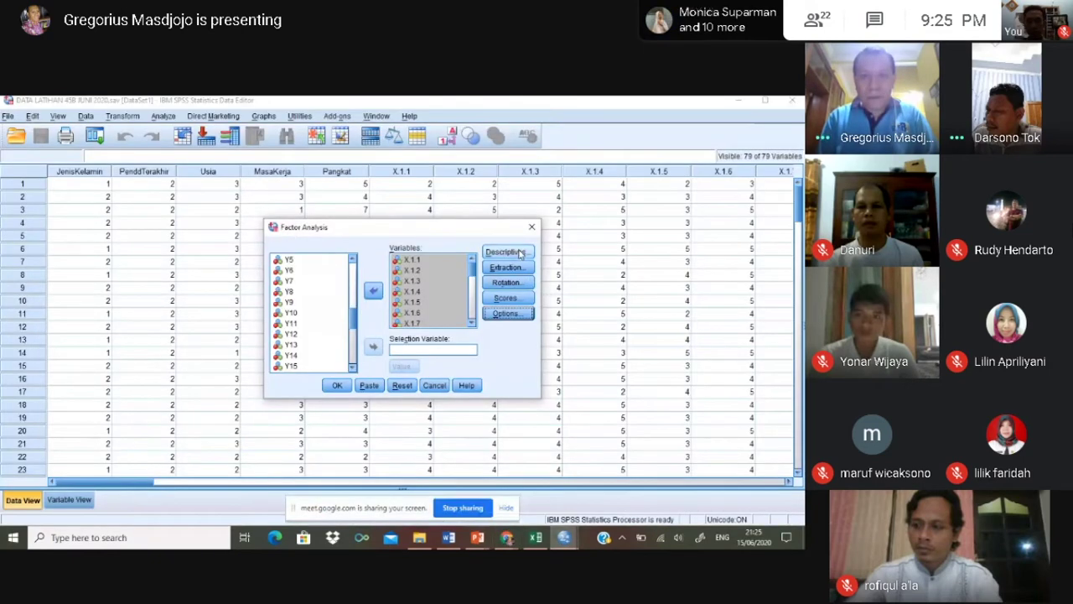
Run the factor analysis on the X.1 items and highlight the KMO and Bartlett's Test table in the output
click(520, 317)
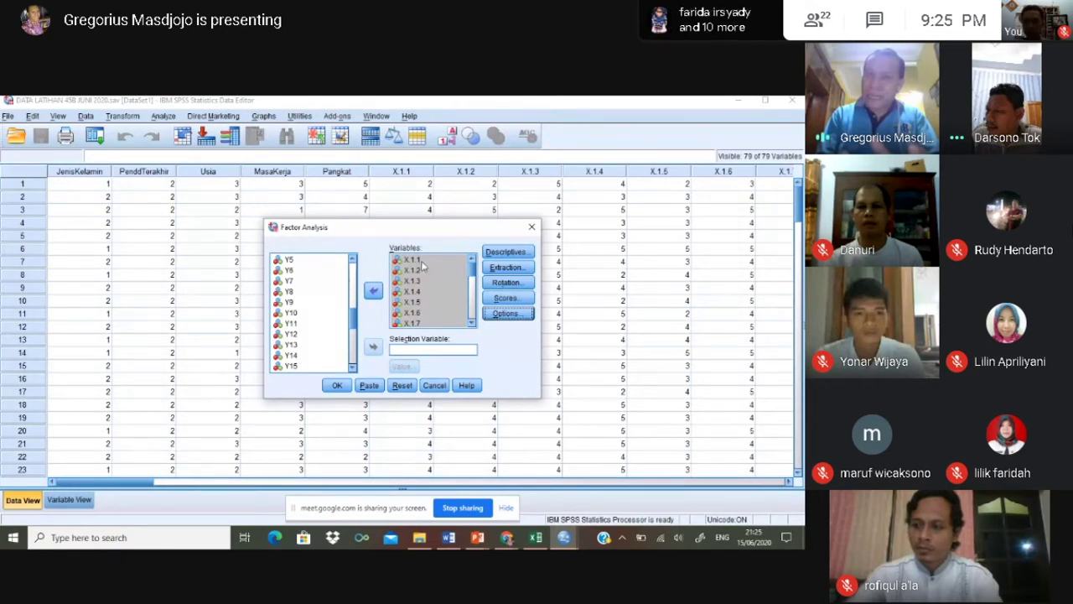
click(333, 386)
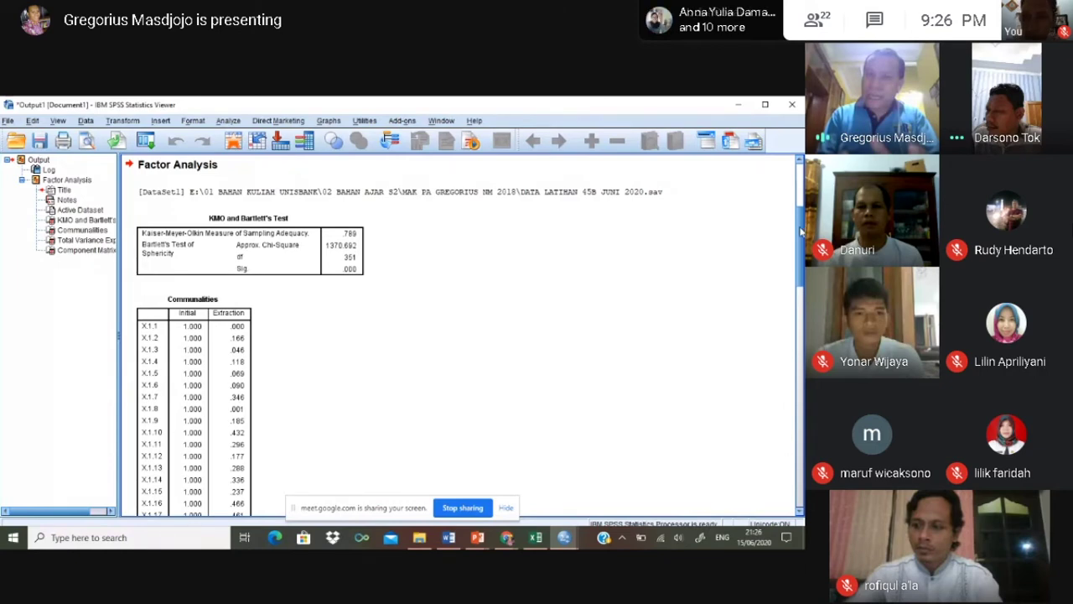
mouse_move(801, 231)
mouse_down()
mouse_move(801, 154)
mouse_move(800, 224)
mouse_up()
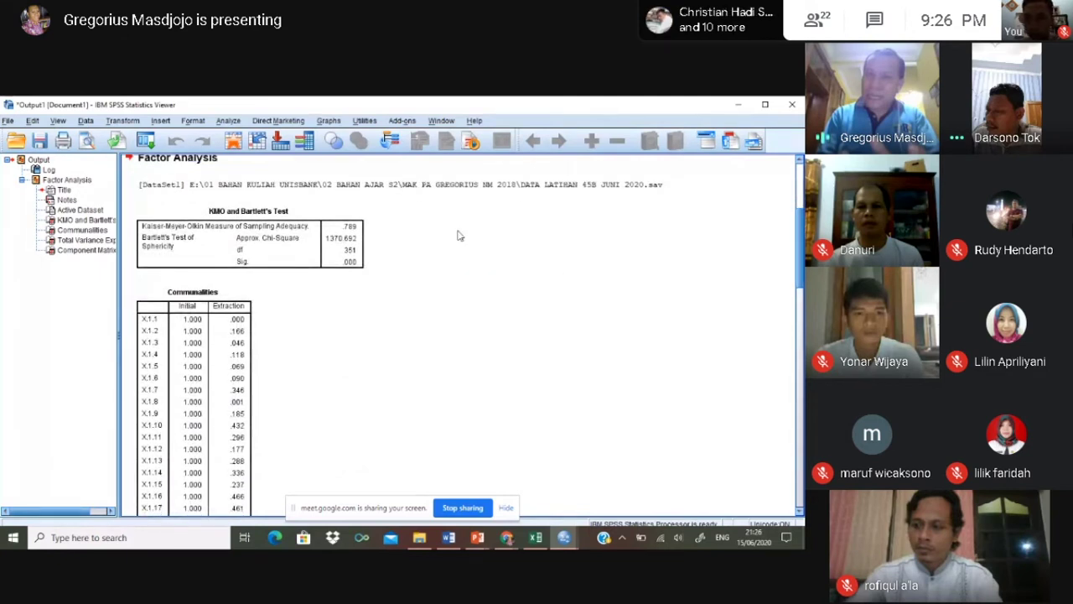
click(134, 237)
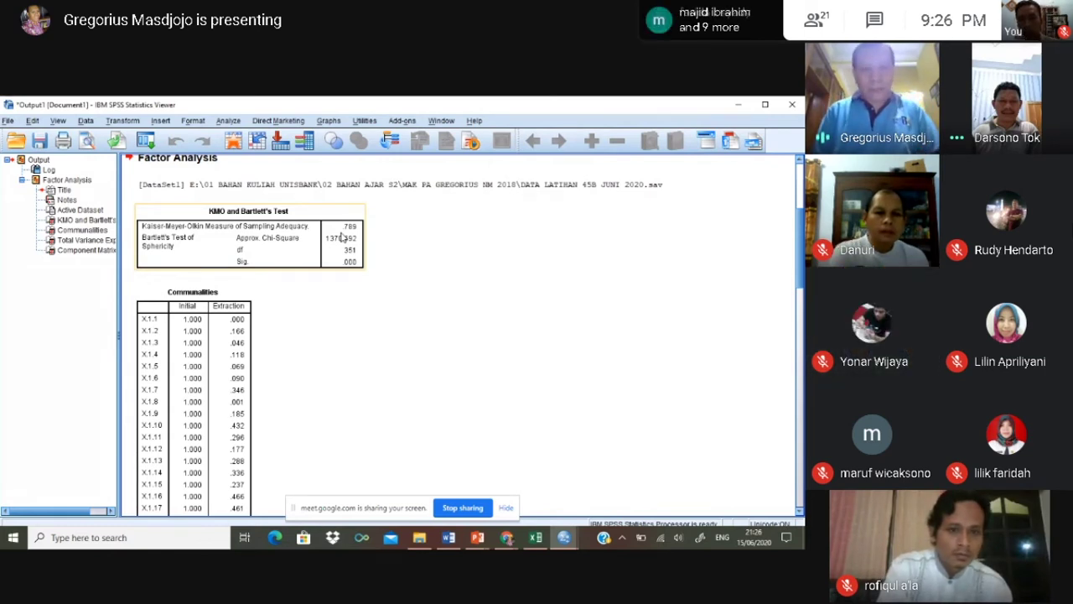
click(462, 287)
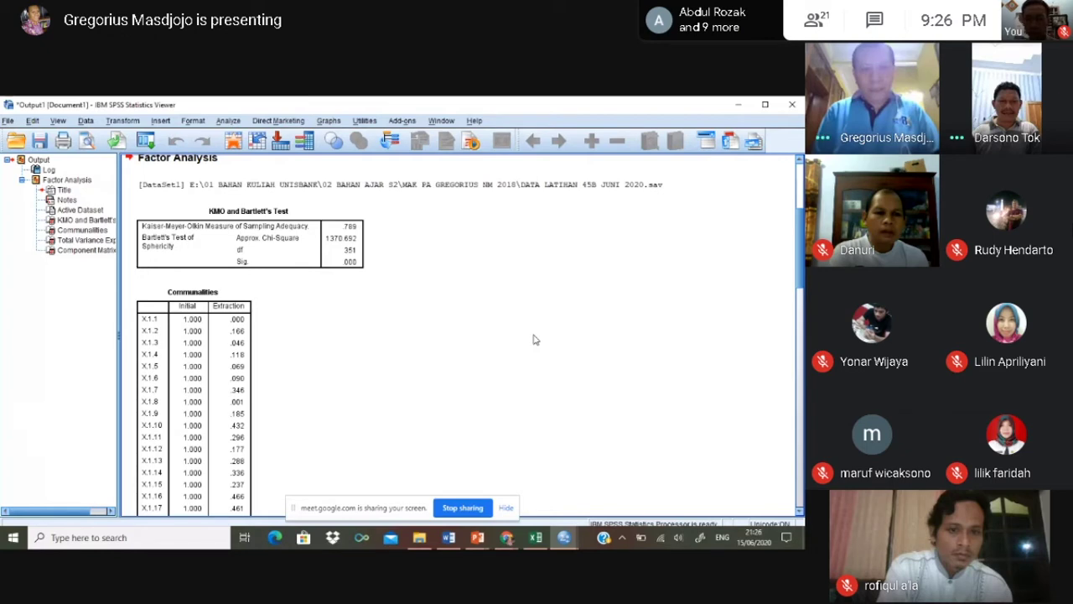
Check the participants in the presenter's Google Meet window and return to the SPSS output window
mouse_move(507, 536)
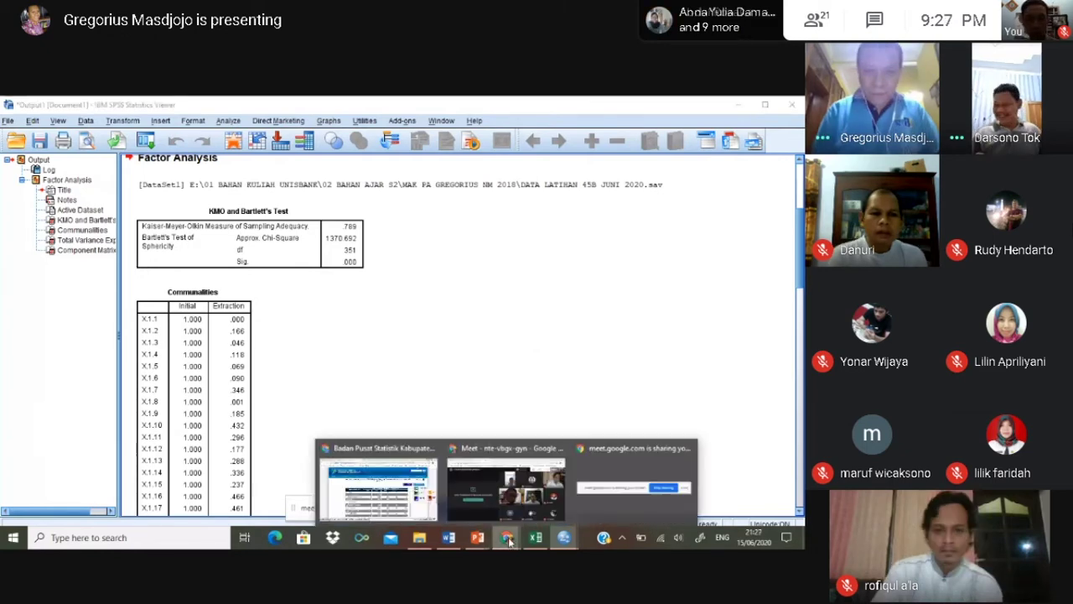
click(513, 513)
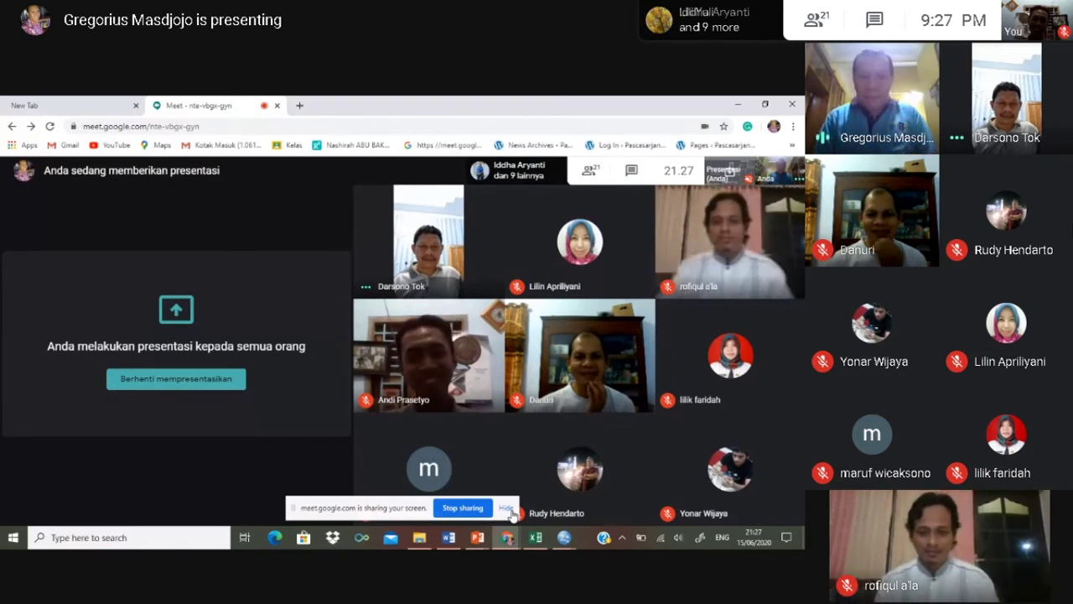
mouse_move(580, 505)
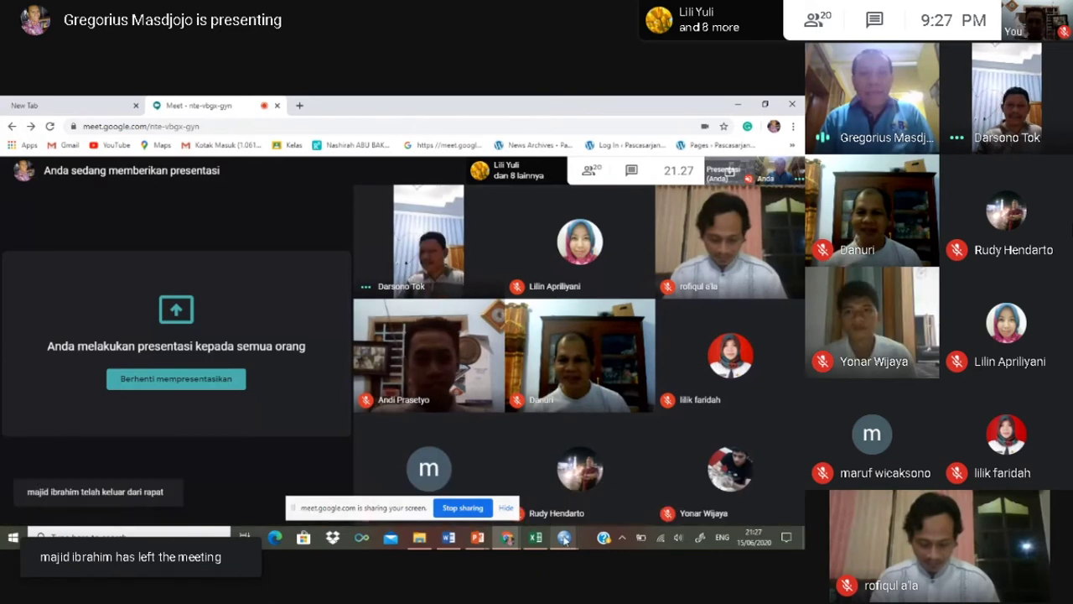
mouse_move(564, 538)
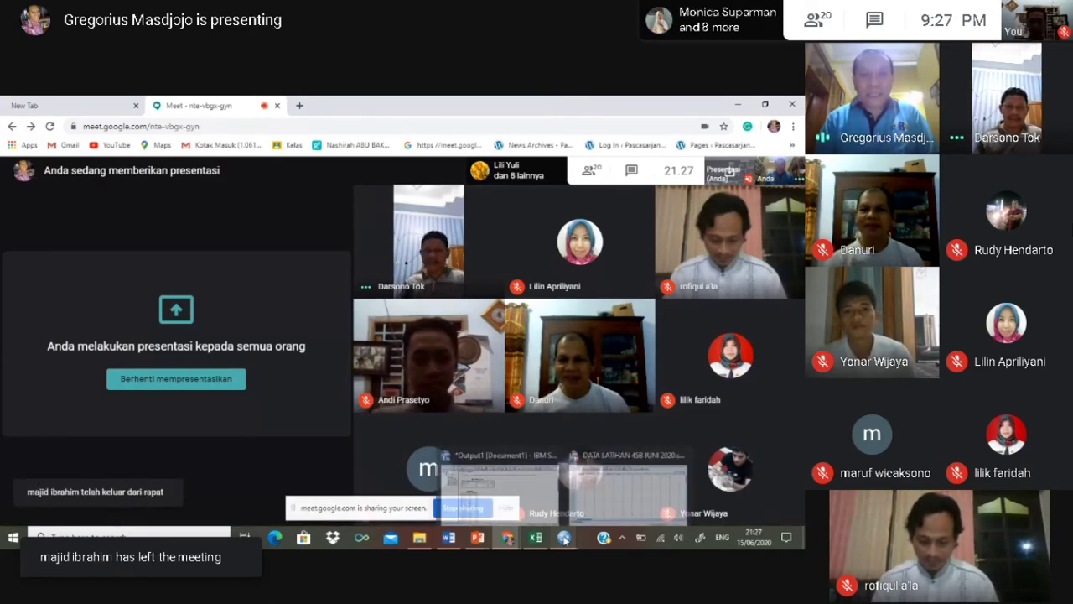
click(622, 496)
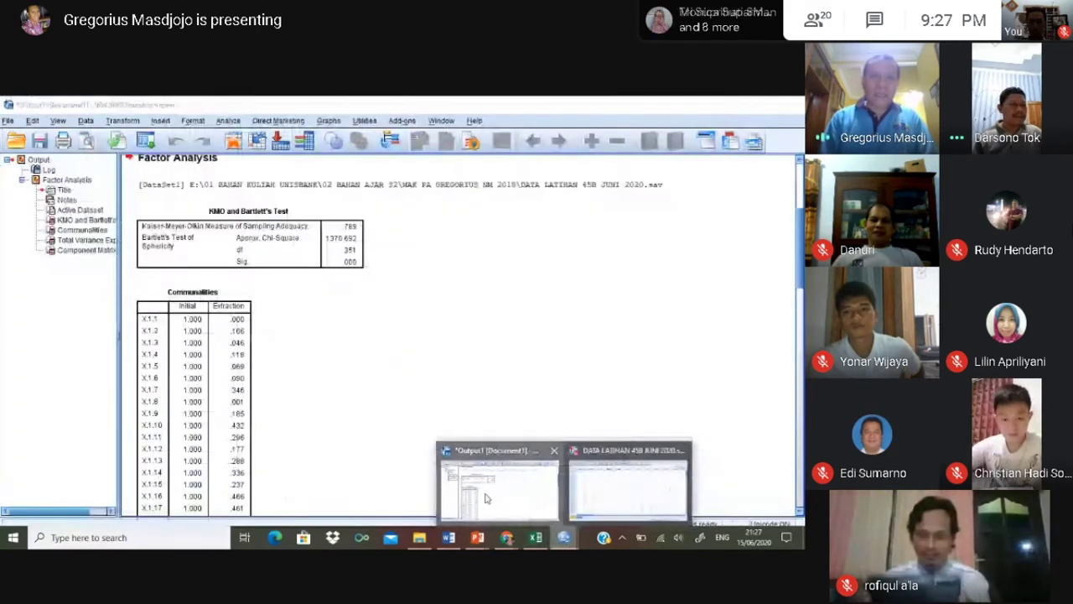
click(484, 498)
Examine the Kaiser-Meyer-Olkin sampling adequacy and Bartlett's test values in the KMO and Bartlett's Test table
click(344, 237)
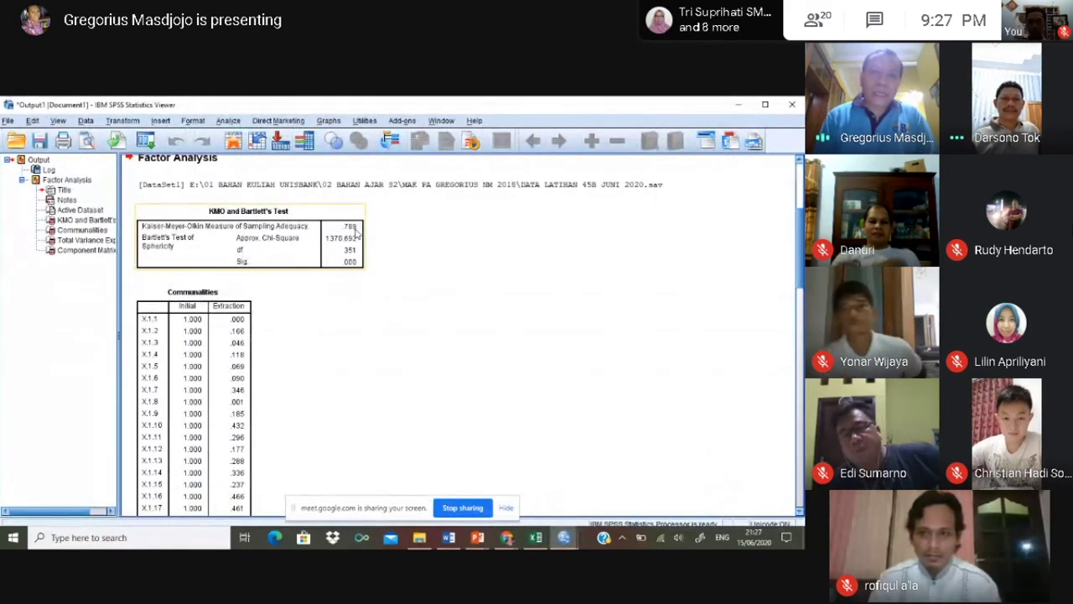
click(388, 240)
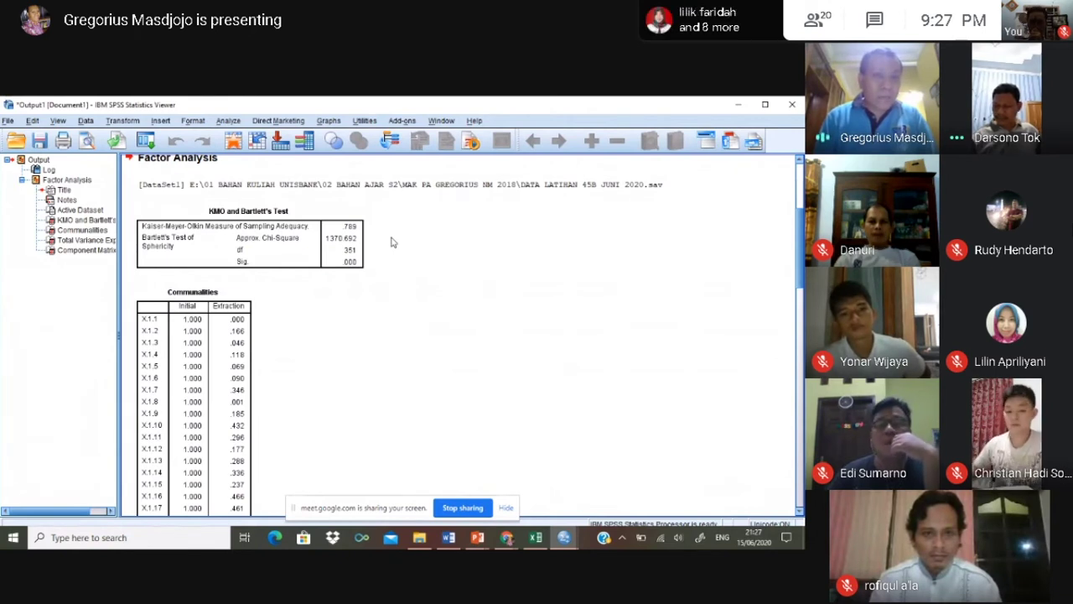
click(285, 215)
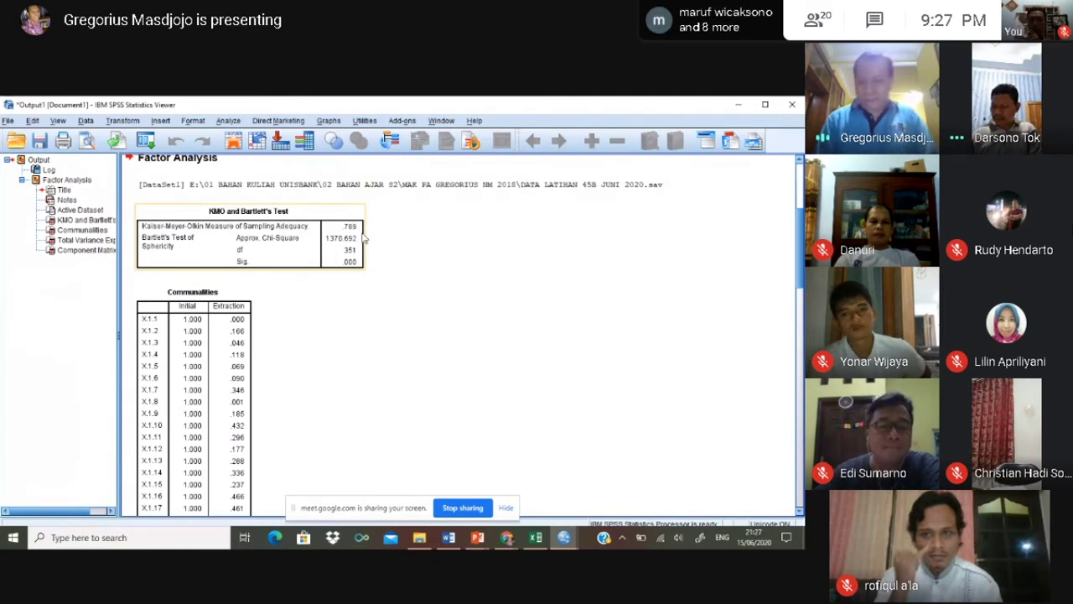
click(411, 233)
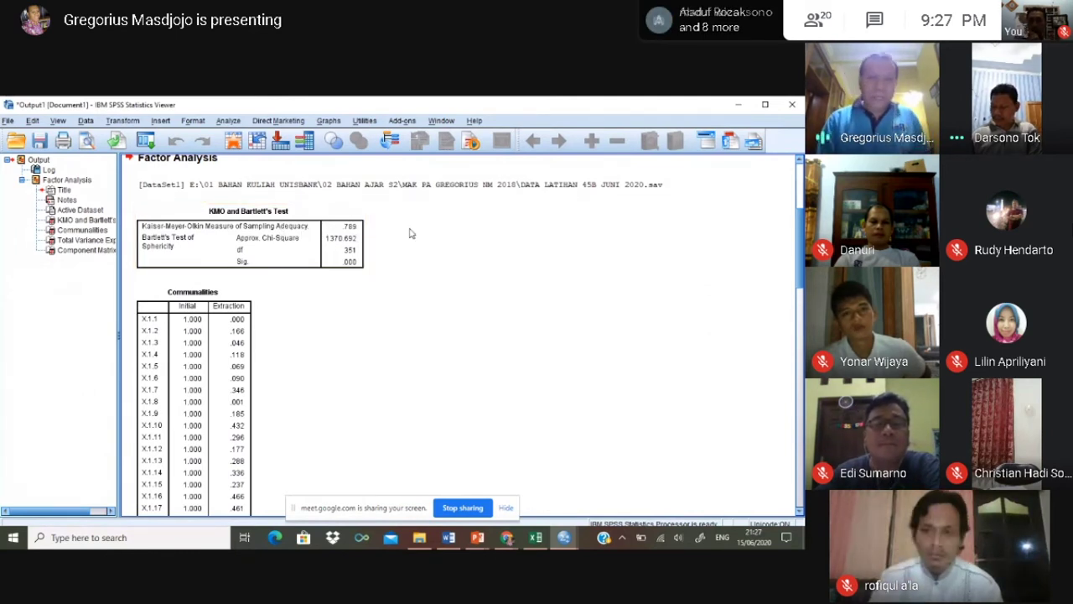
click(143, 236)
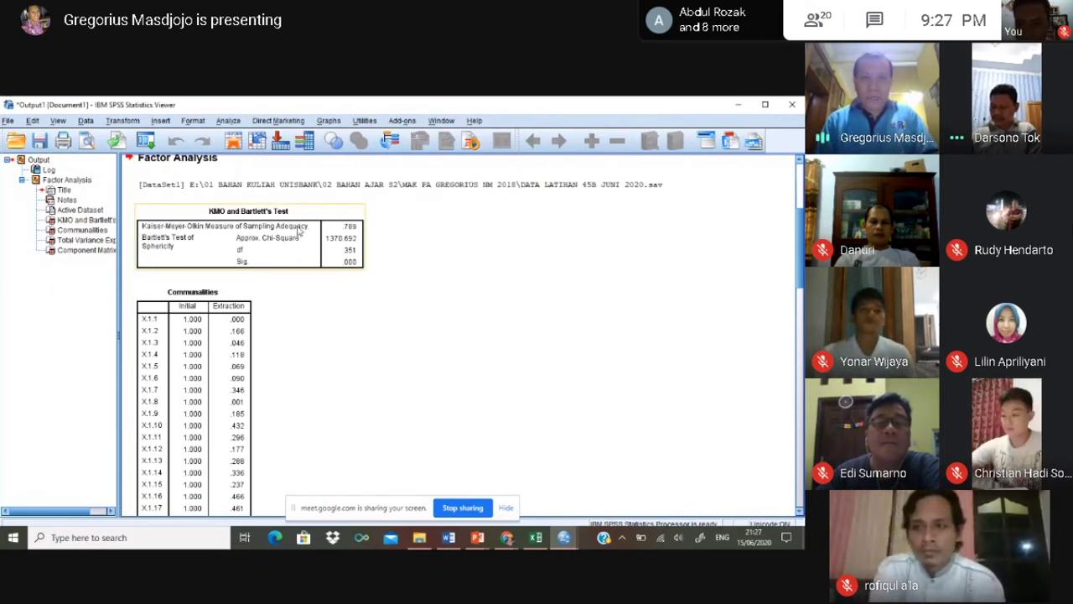
click(427, 214)
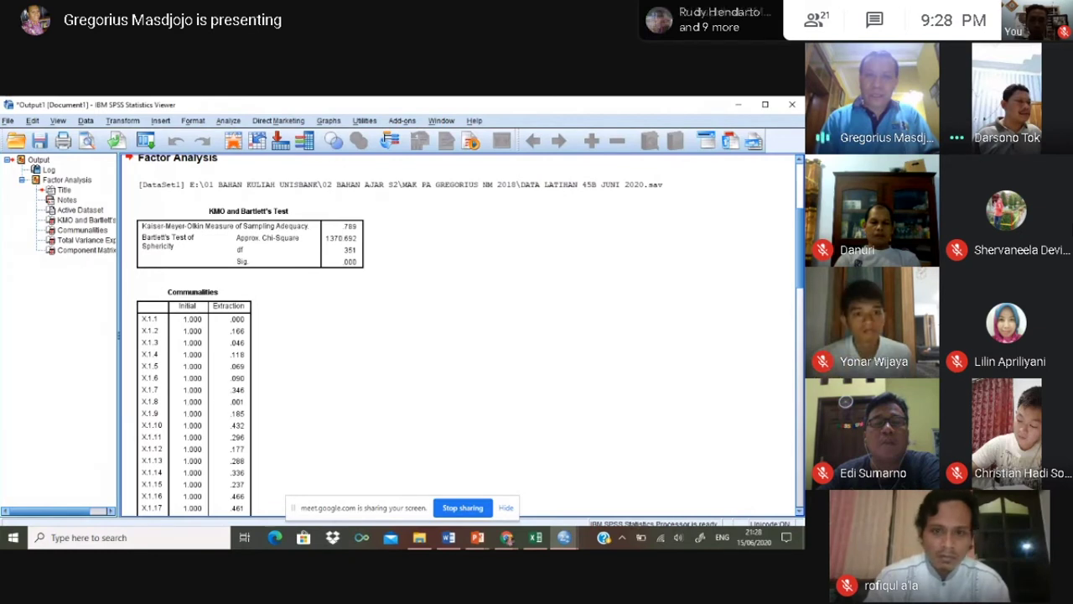
Examine the Component Matrix loadings of the X.1 items in the factor analysis output
drag(801, 259, 795, 447)
scroll(793, 451, down, 3)
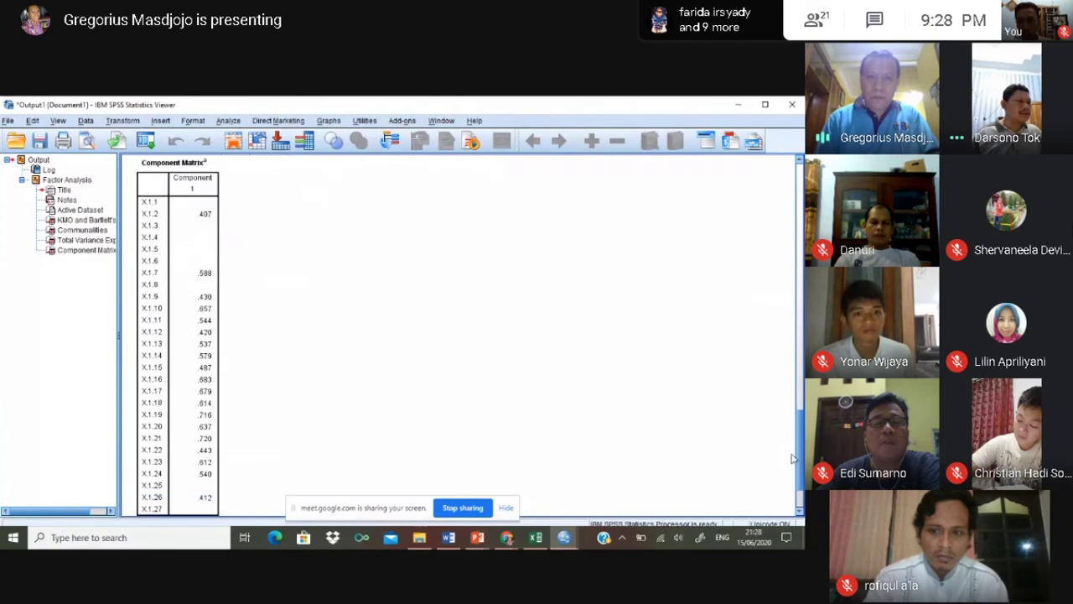
click(170, 178)
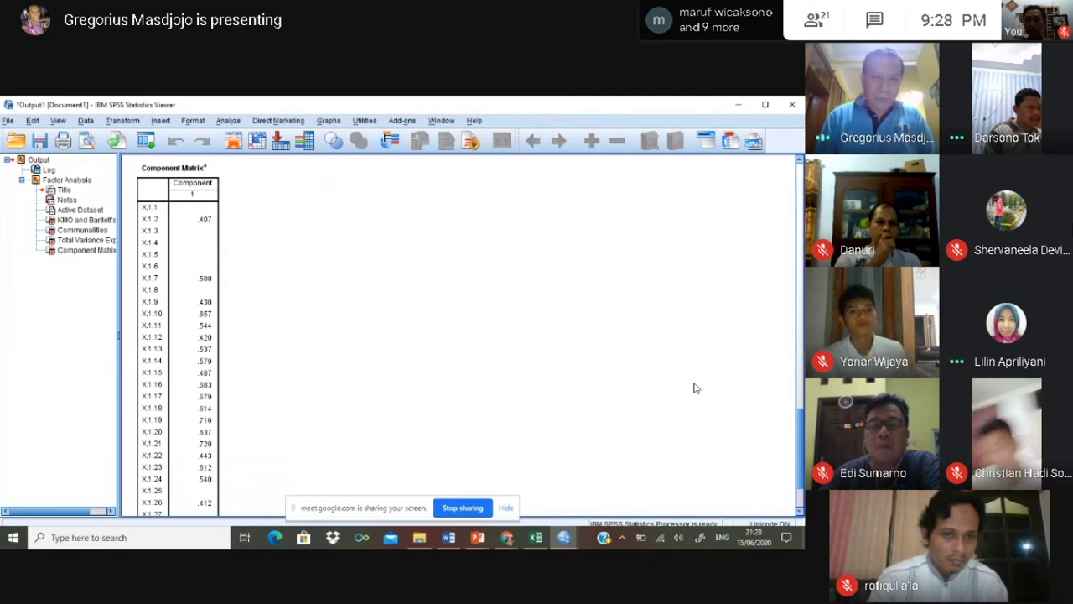
Unmute the meeting microphone to speak and mute it again
click(459, 572)
mouse_move(877, 266)
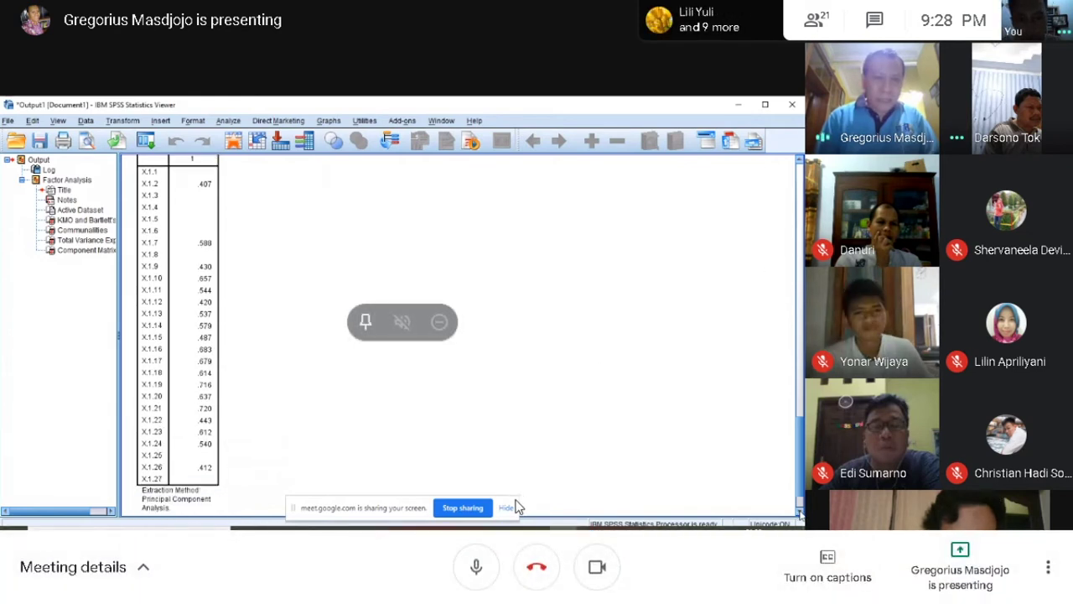
click(474, 571)
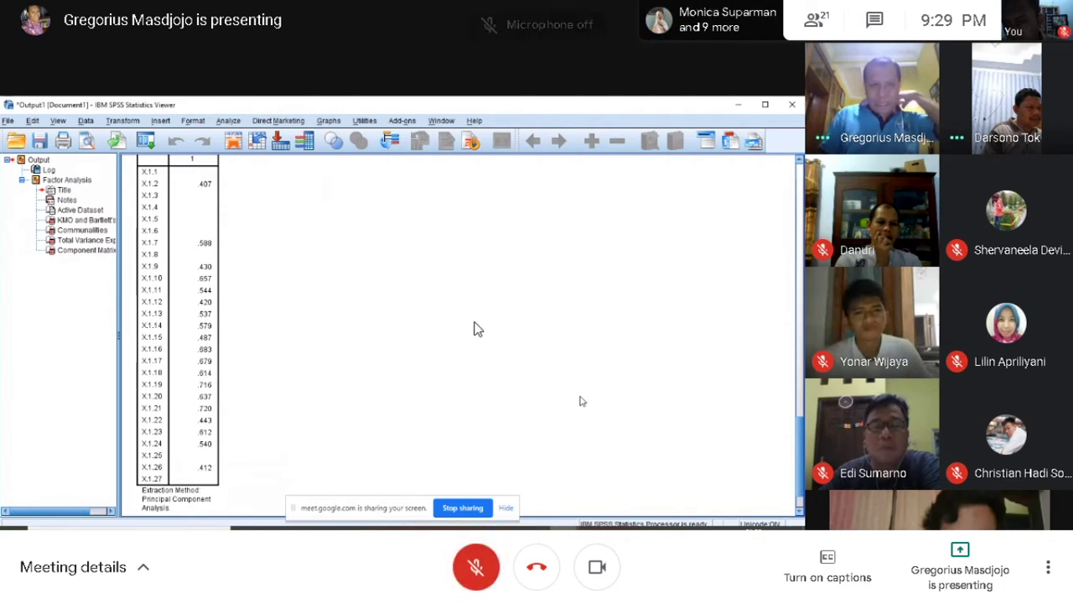
Capture the Component Matrix table from X.1.1 to X.1.27 with the Snipping Tool and copy the snip
mouse_move(475, 328)
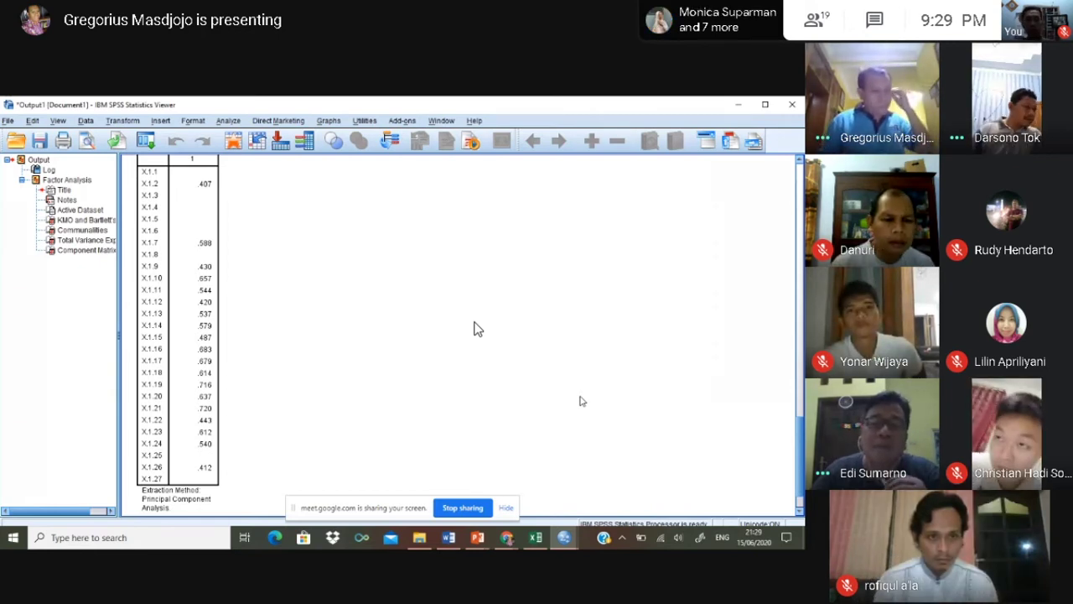
mouse_move(462, 302)
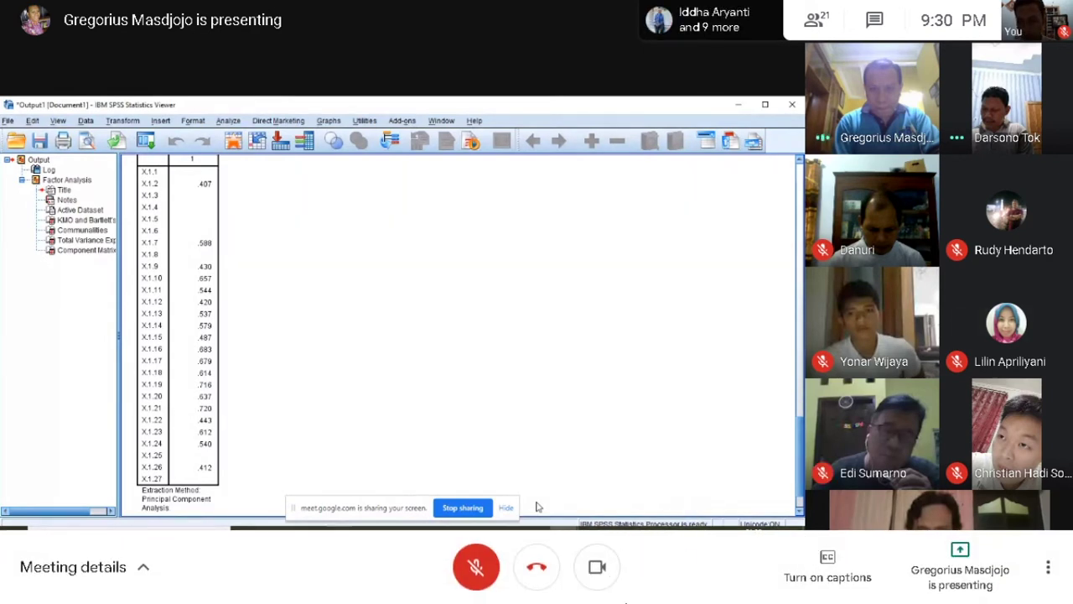
key(super)
key(super)
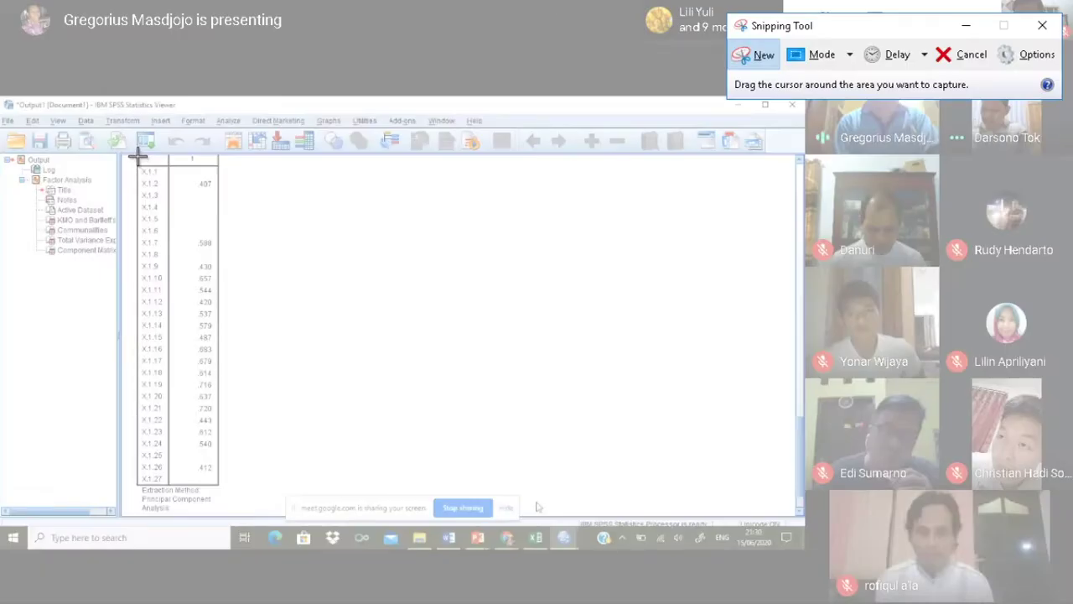
drag(219, 487, 218, 488)
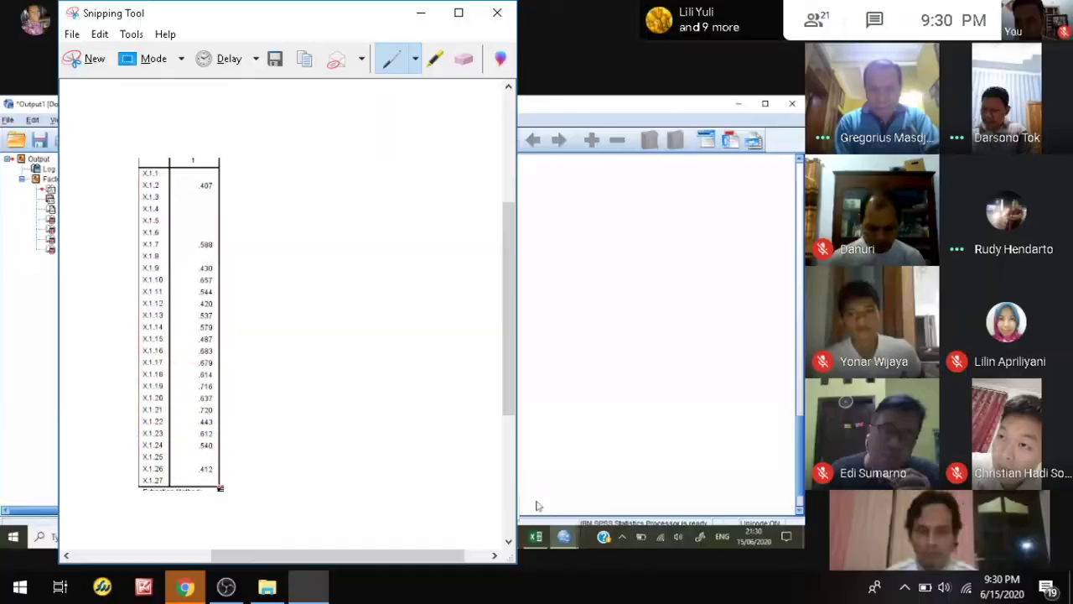
click(100, 33)
click(118, 54)
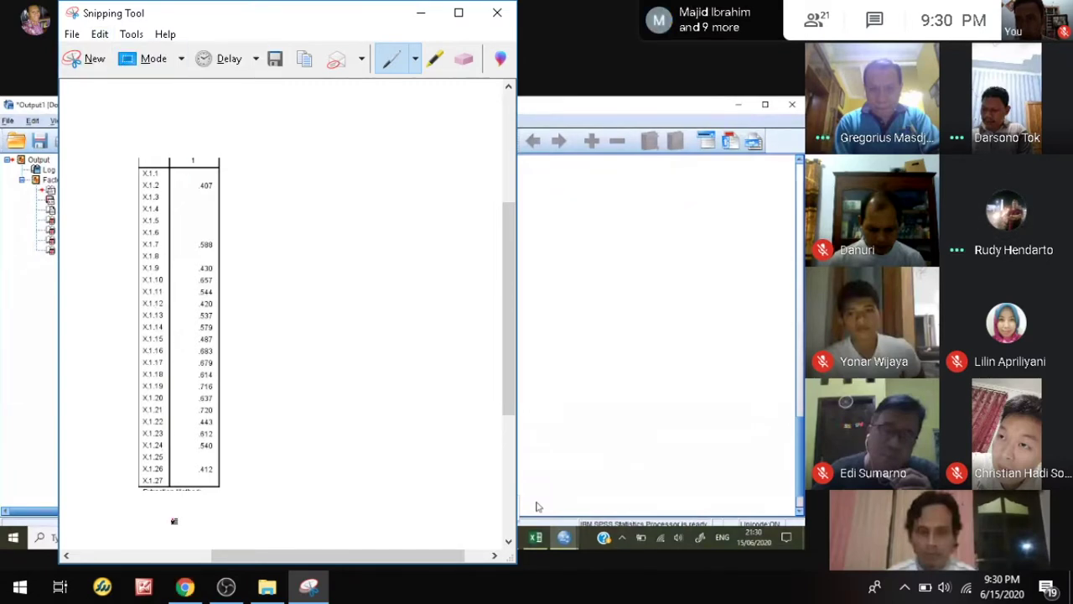
Minimize the Snipping Tool, switch to the Google Meet call in Chrome and exit its full-screen view
click(185, 587)
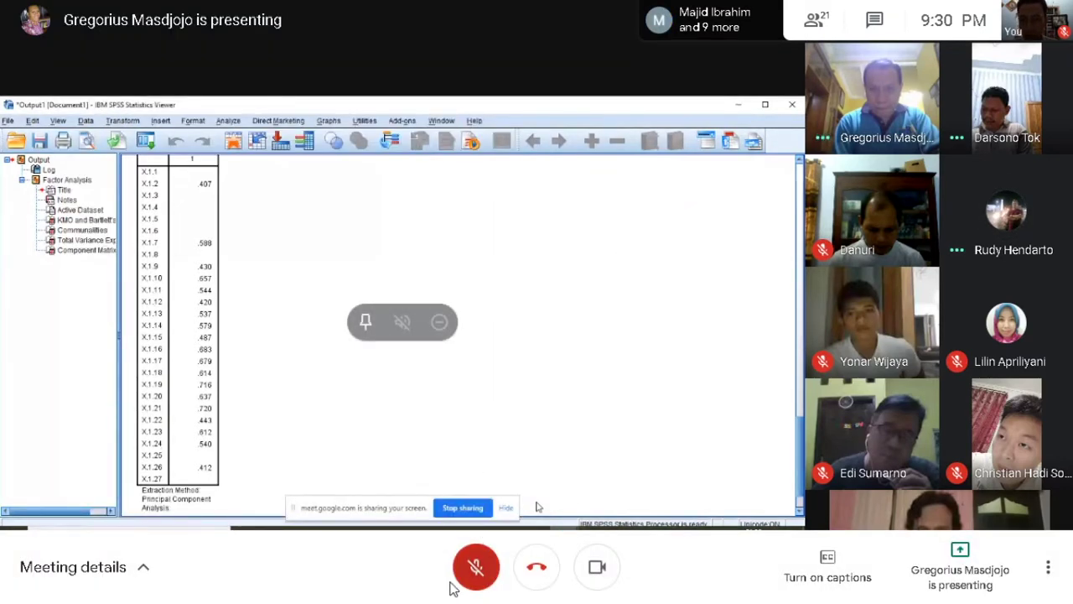
key(super)
key(super)
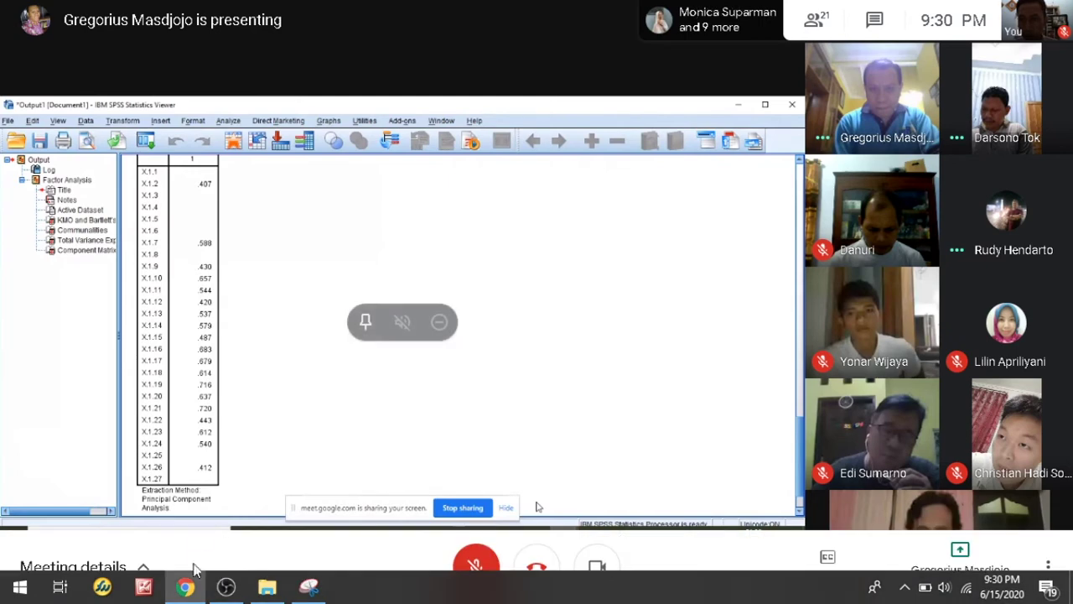
click(188, 588)
click(979, 10)
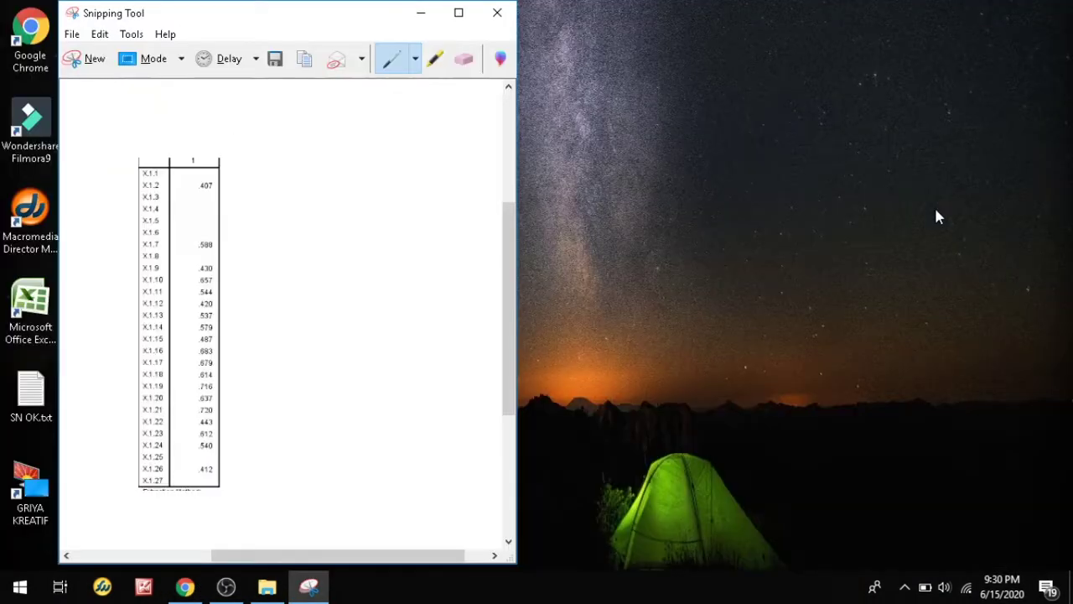
click(421, 13)
click(185, 588)
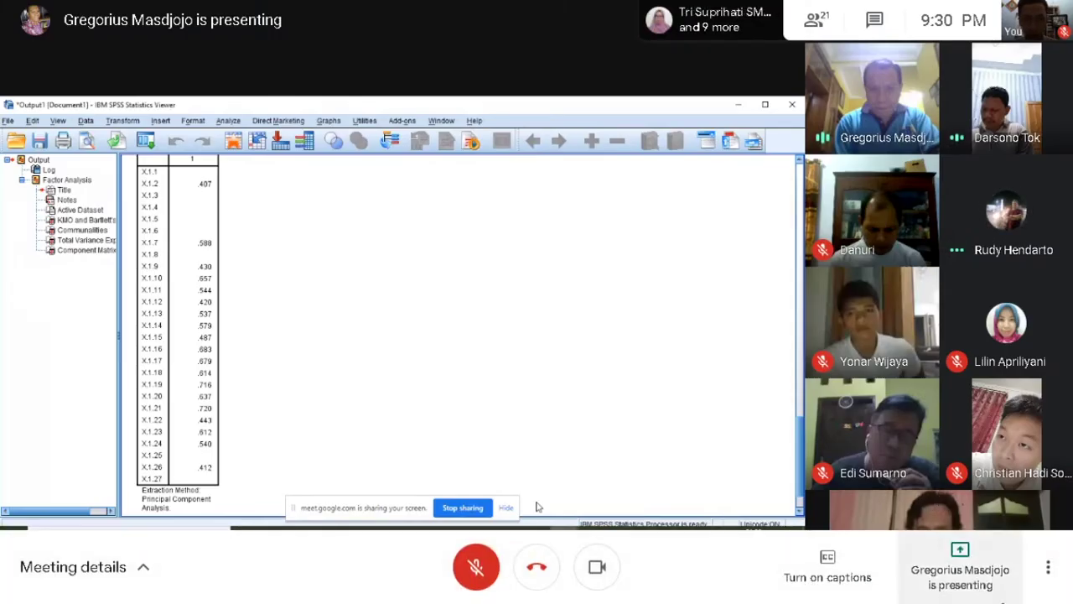
click(1049, 568)
click(964, 306)
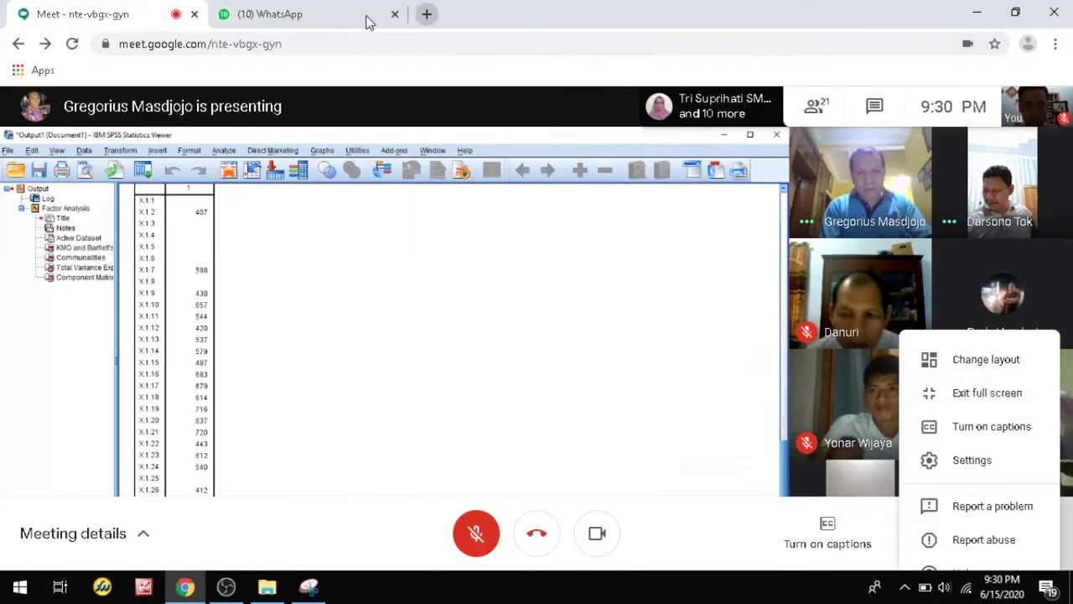
Send the copied Component Matrix snip to the Magister Manajemen 45B WhatsApp group and return to the Meet call
click(288, 15)
click(475, 543)
key(ctrl+v)
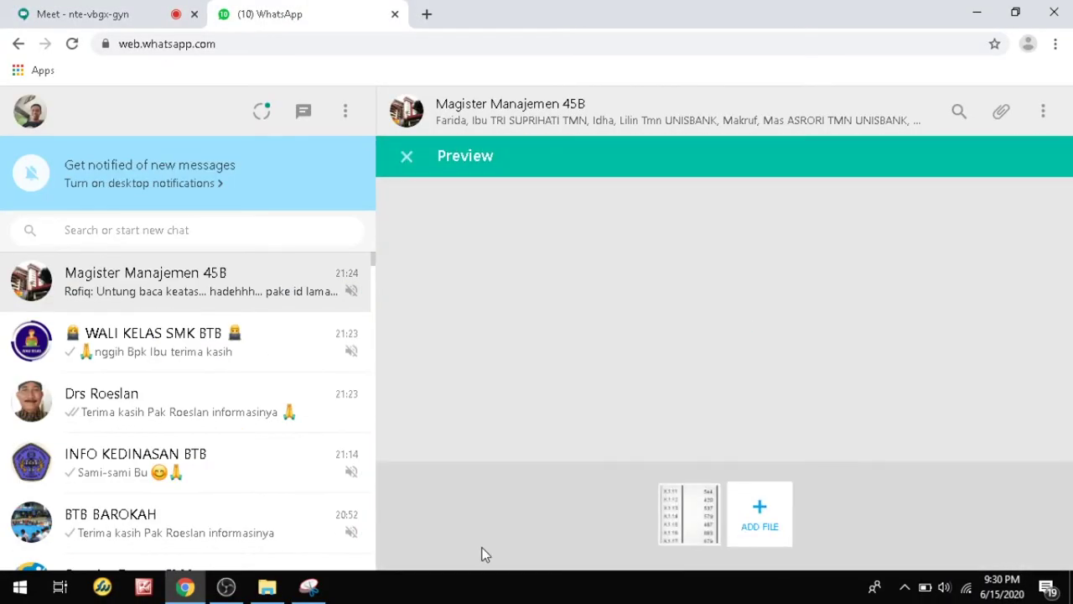
key(Return)
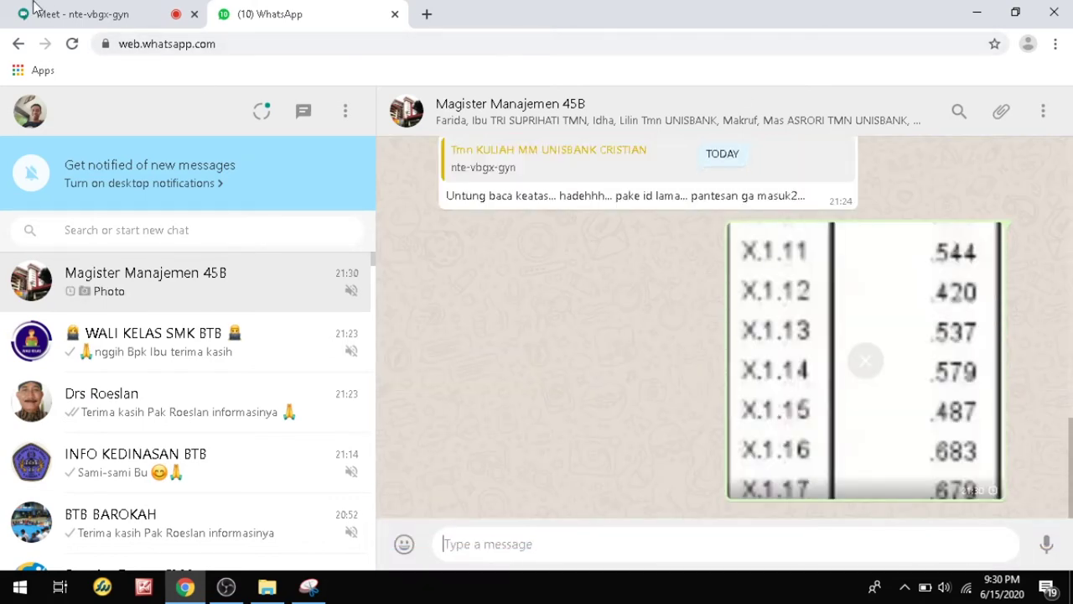
click(34, 6)
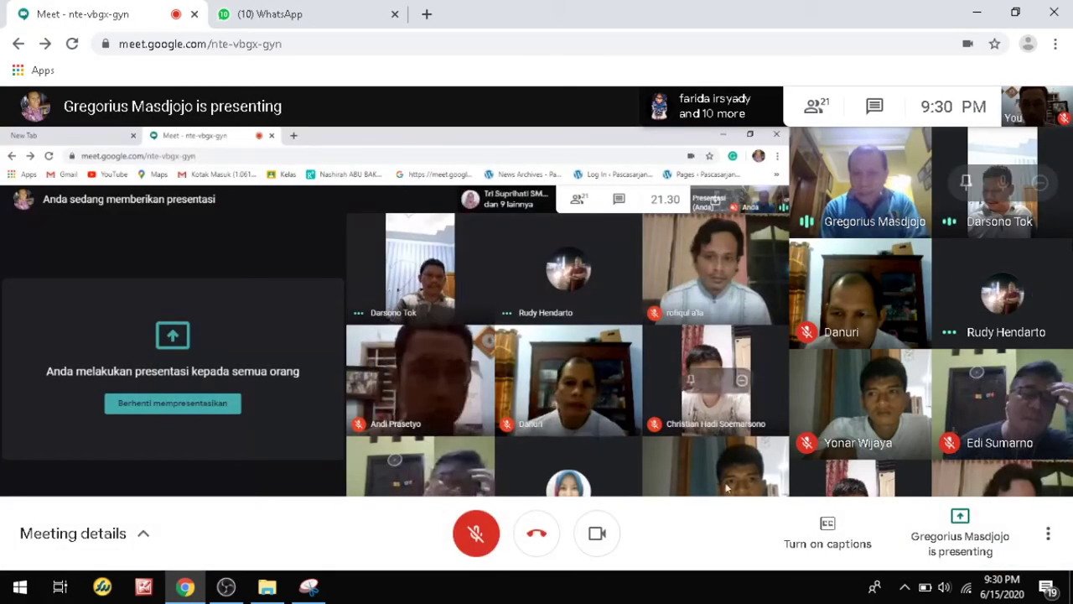
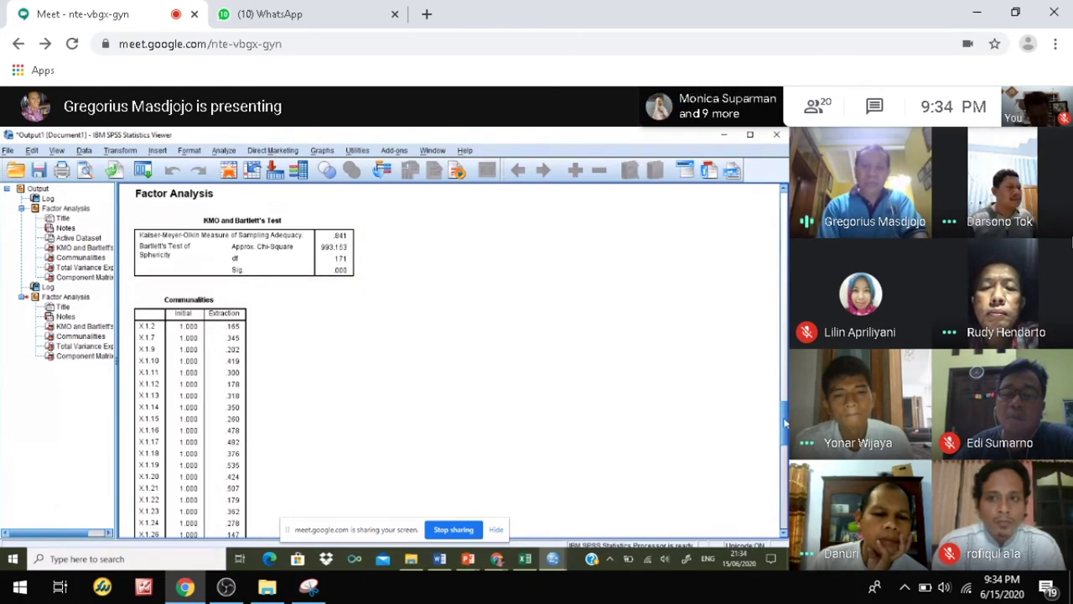
View the Component Matrix of the second factor analysis and open the Factor dialog for another run
drag(785, 423, 782, 509)
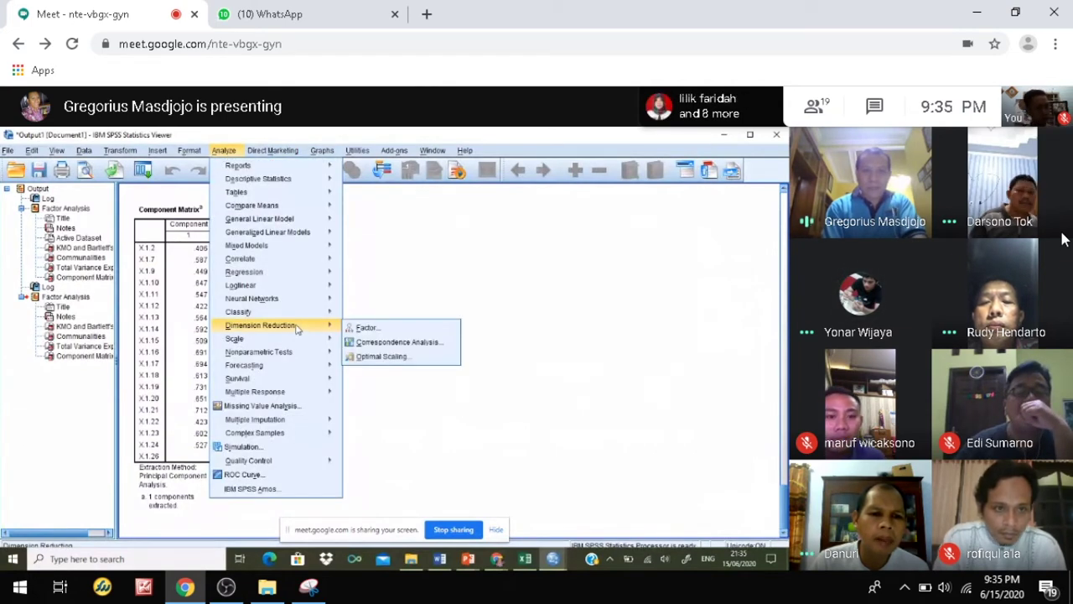
click(367, 328)
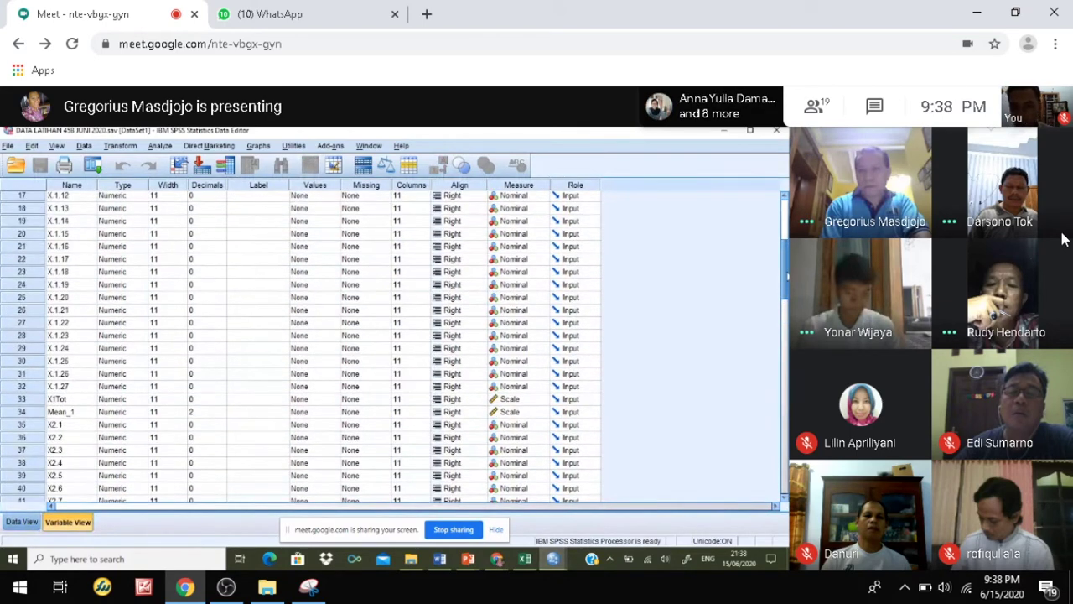
mouse_move(709, 350)
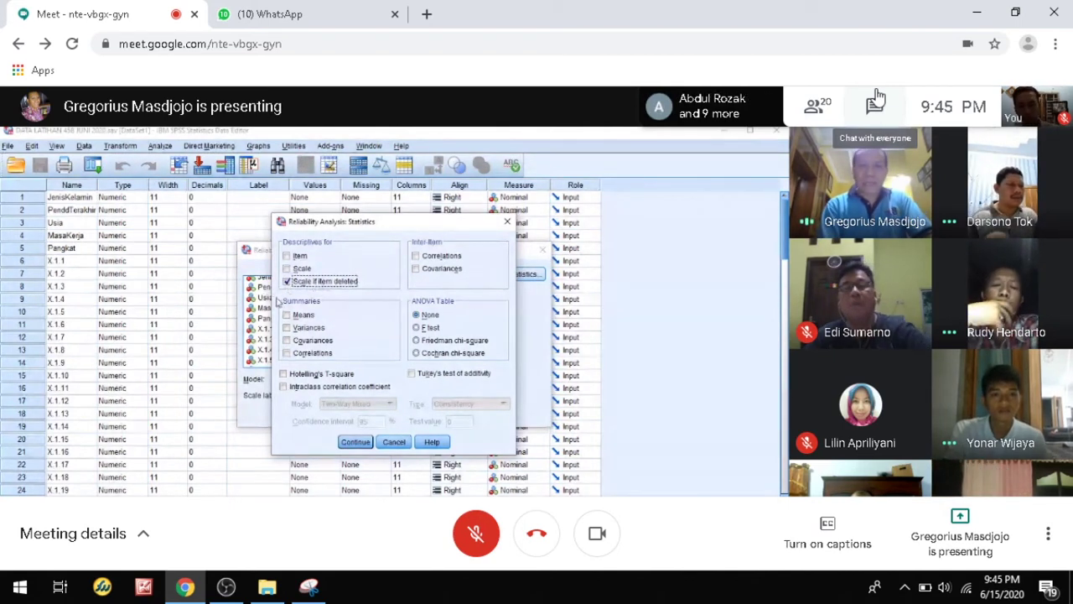
Show the Meet call in full screen while following the reliability analysis, and return it to the browser window
click(1048, 534)
click(975, 279)
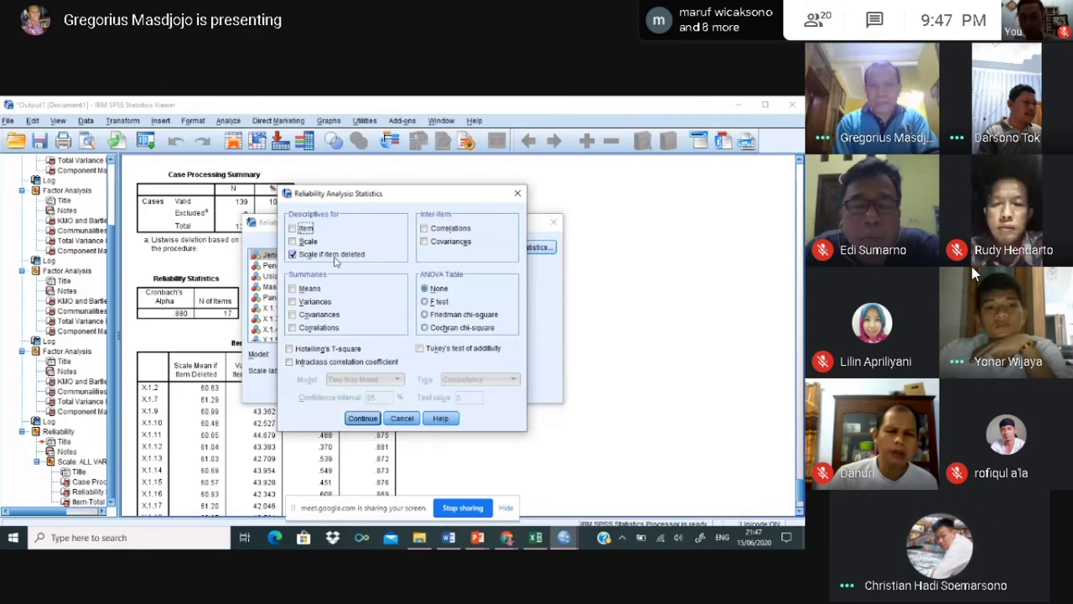
click(1047, 576)
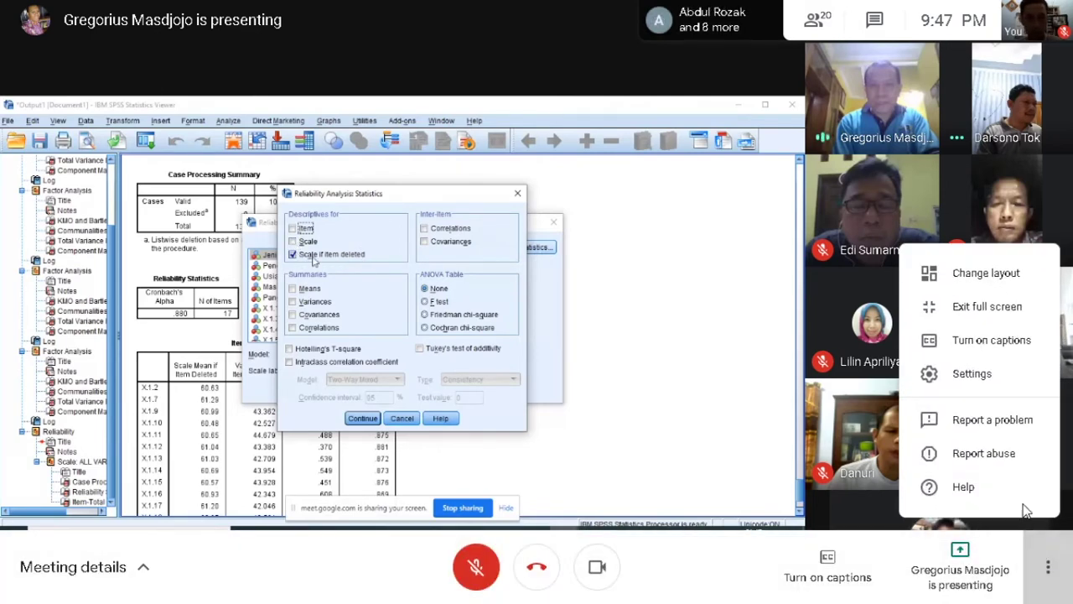
click(991, 313)
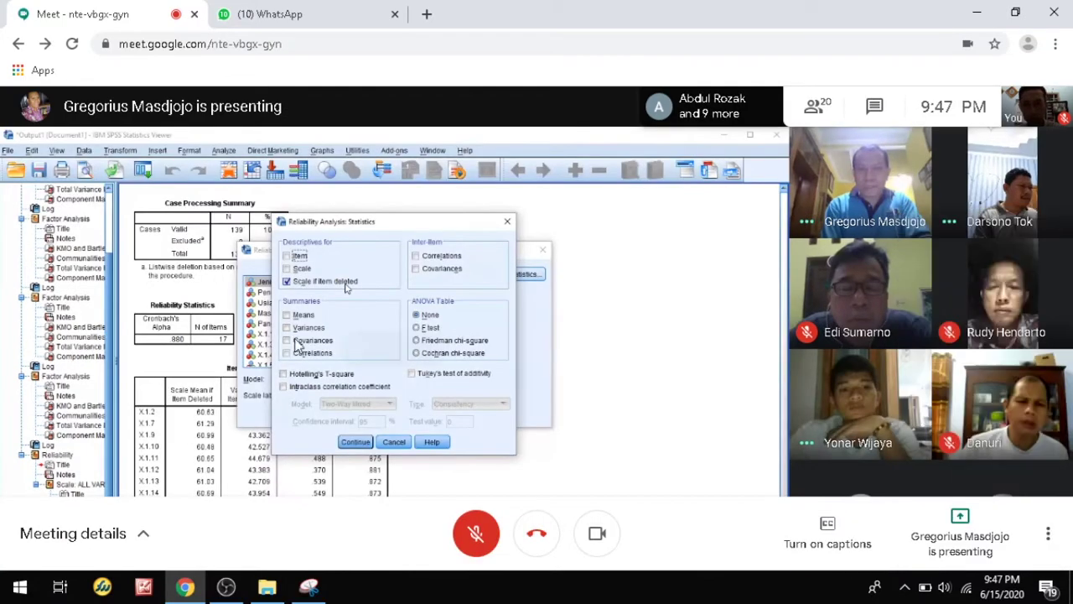
Capture the Reliability Analysis: Statistics dialog and the output behind it with the Snipping Tool, and copy the snip
click(309, 586)
click(84, 59)
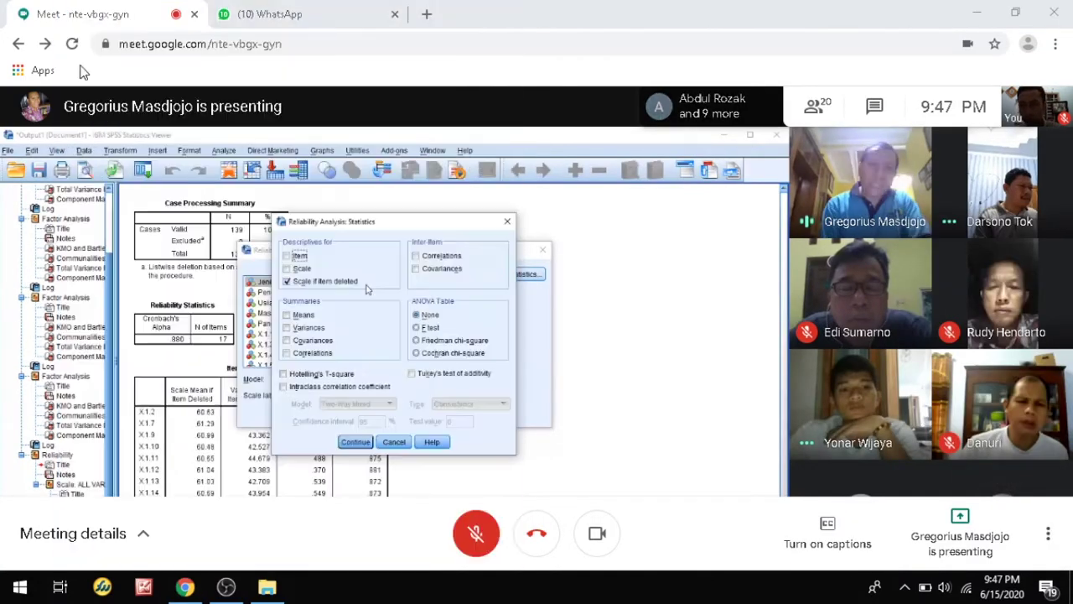
drag(116, 178, 630, 508)
click(78, 33)
click(87, 52)
Send the copied reliability analysis snip to the Magister Manajemen 45B WhatsApp group and return to the Meet call
click(185, 587)
click(277, 14)
key(ctrl+v)
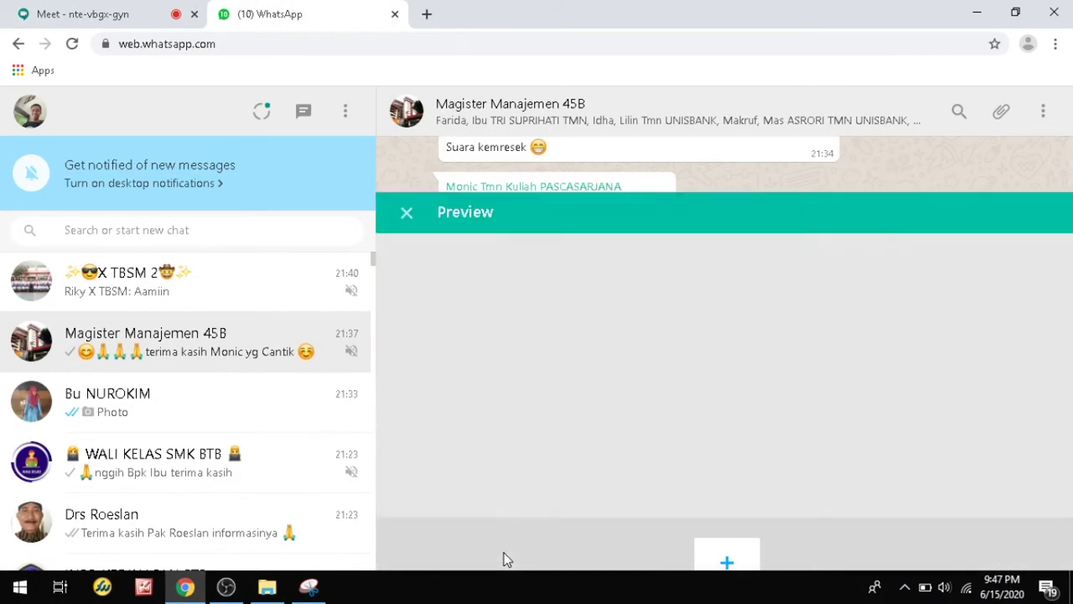
key(Escape)
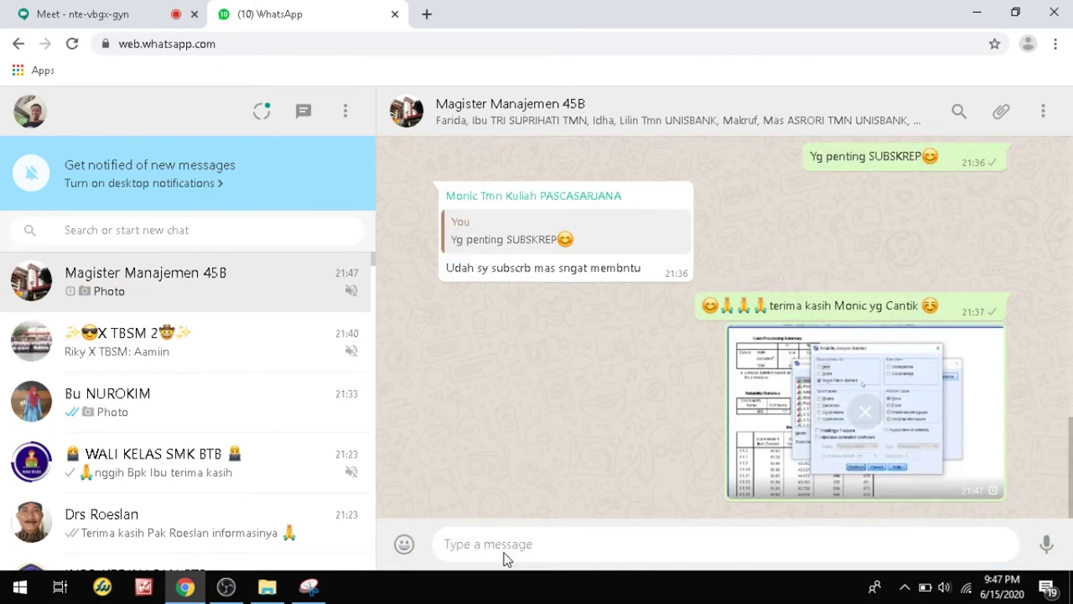
click(94, 13)
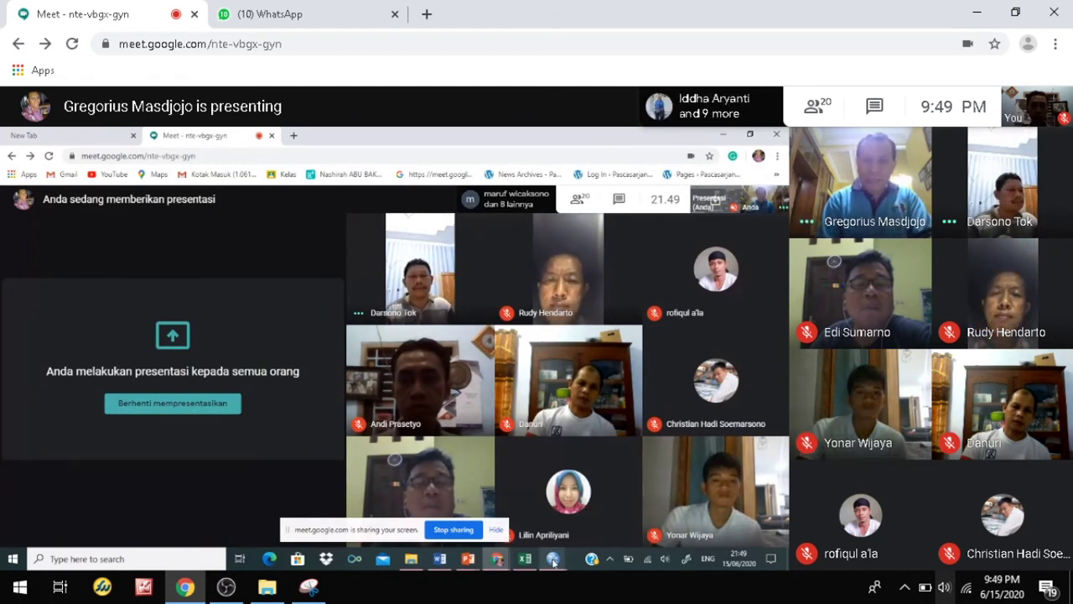
Open Compute Variable in the DATA LATIHAN 45B JUNI 2020 data editor and name the target variable X1VALID
mouse_move(553, 560)
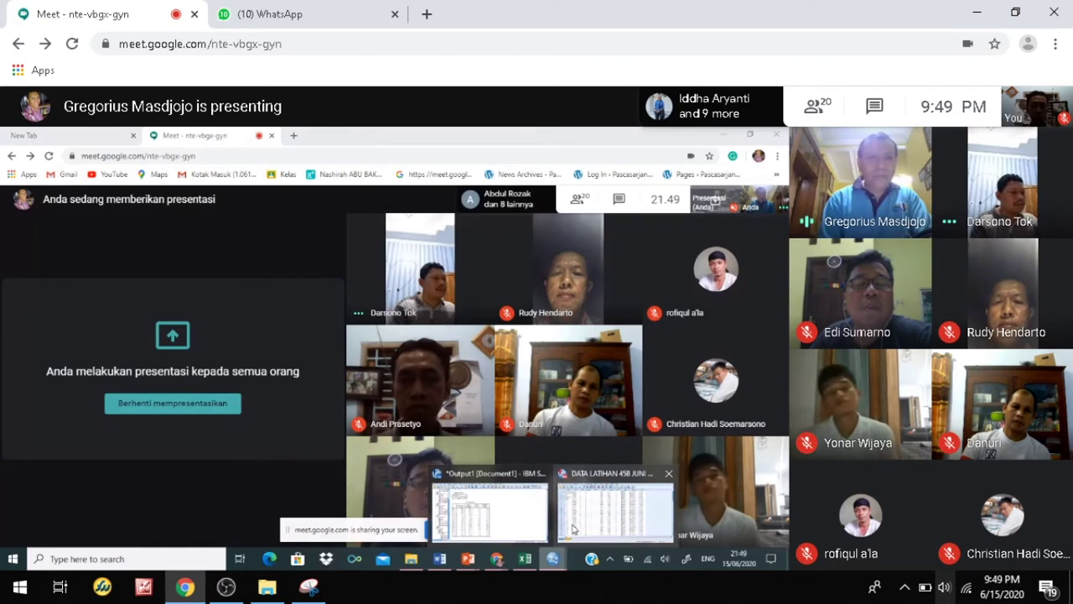
click(614, 507)
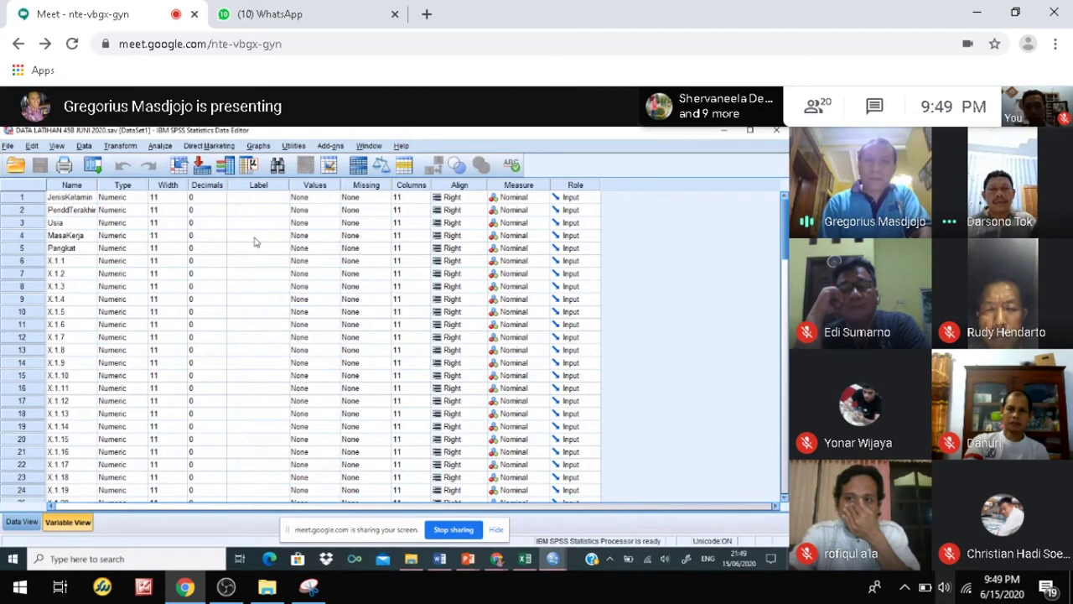
click(122, 148)
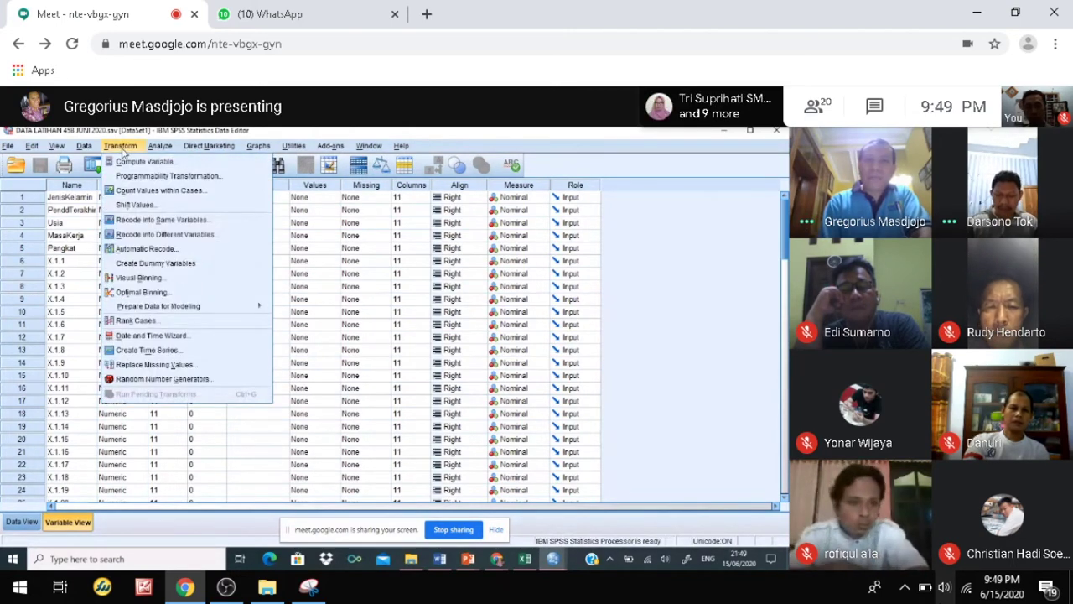
click(153, 162)
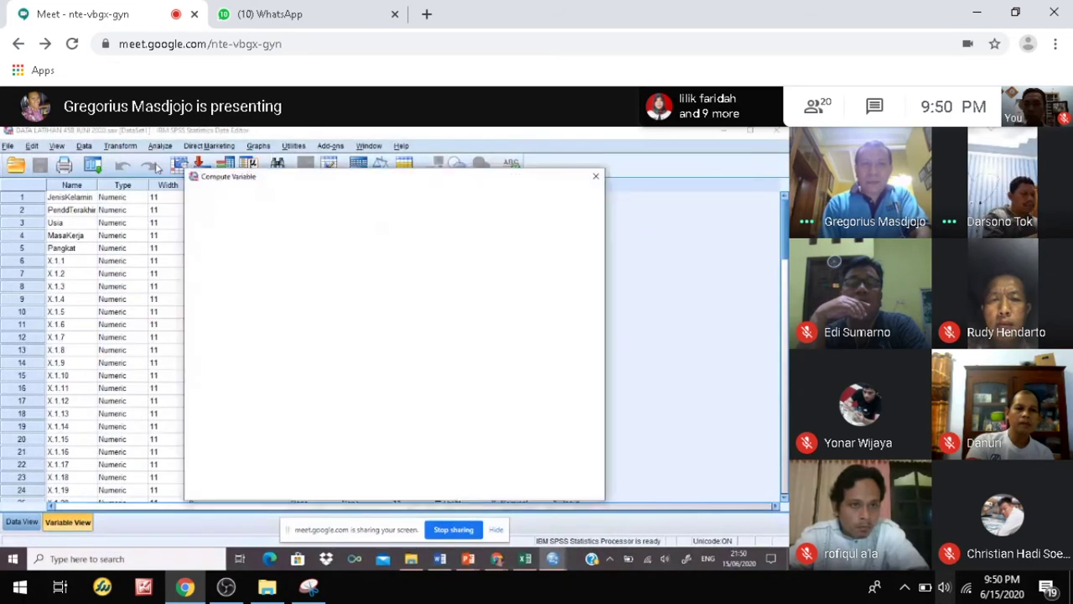
click(204, 214)
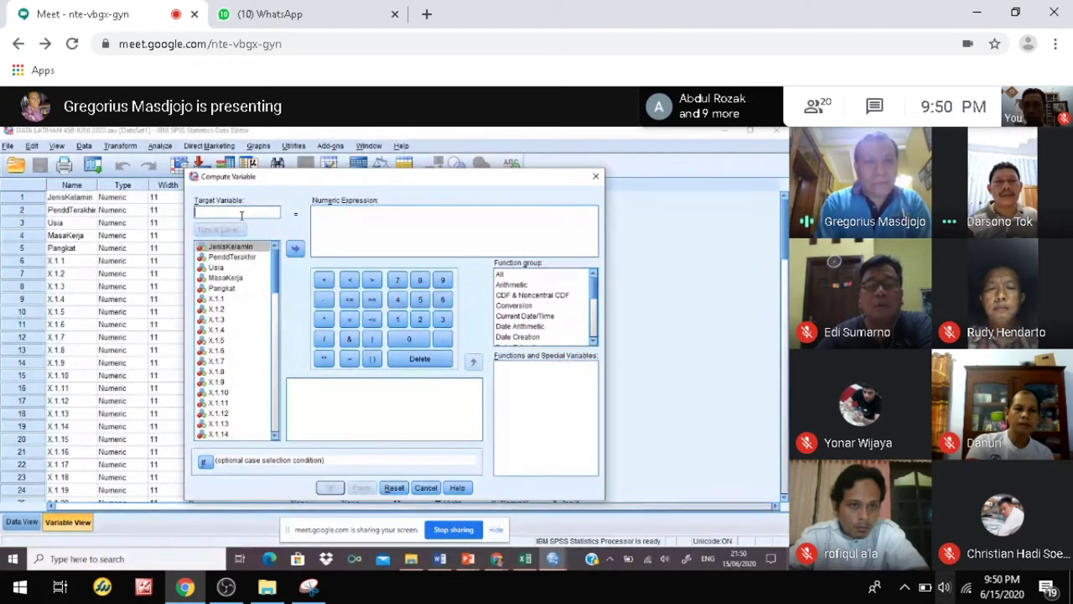
text(X1)
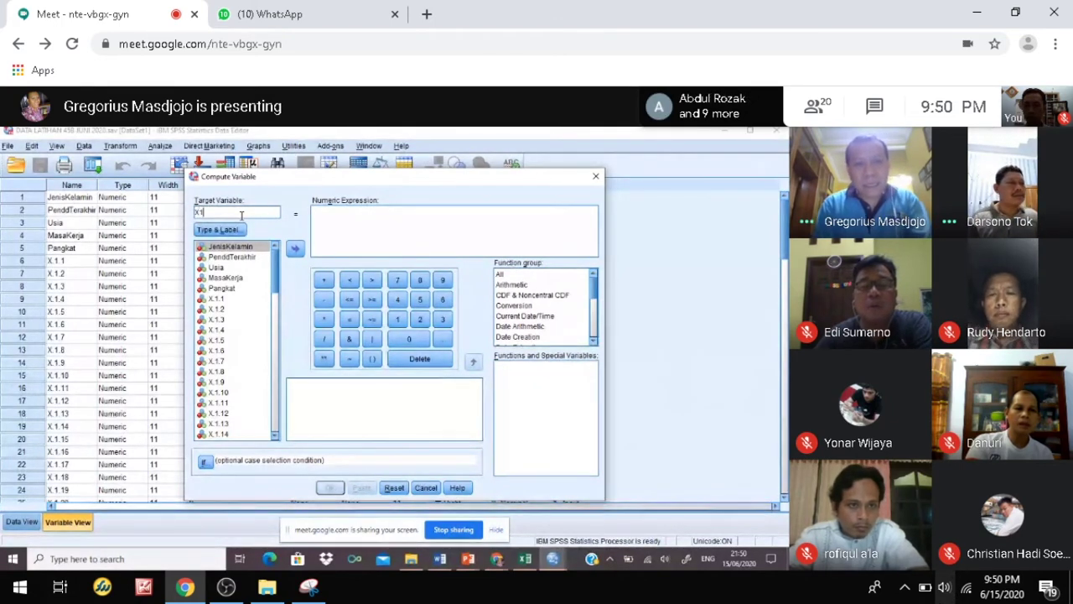
text(VALID)
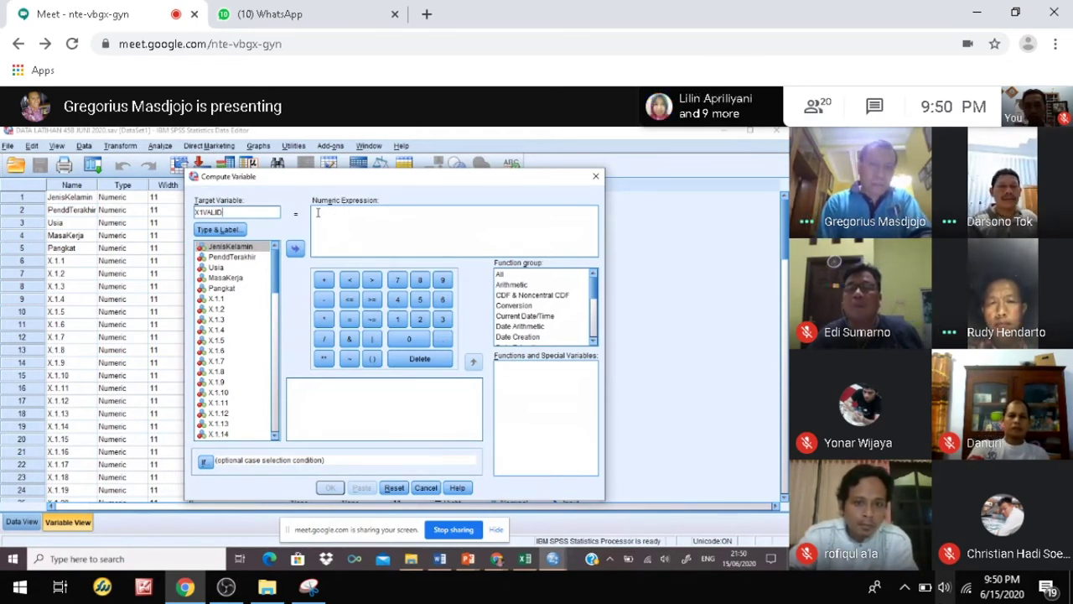
Start the numeric expression for X1VALID with a pair of parentheses and insert X1Tot inside them
click(374, 360)
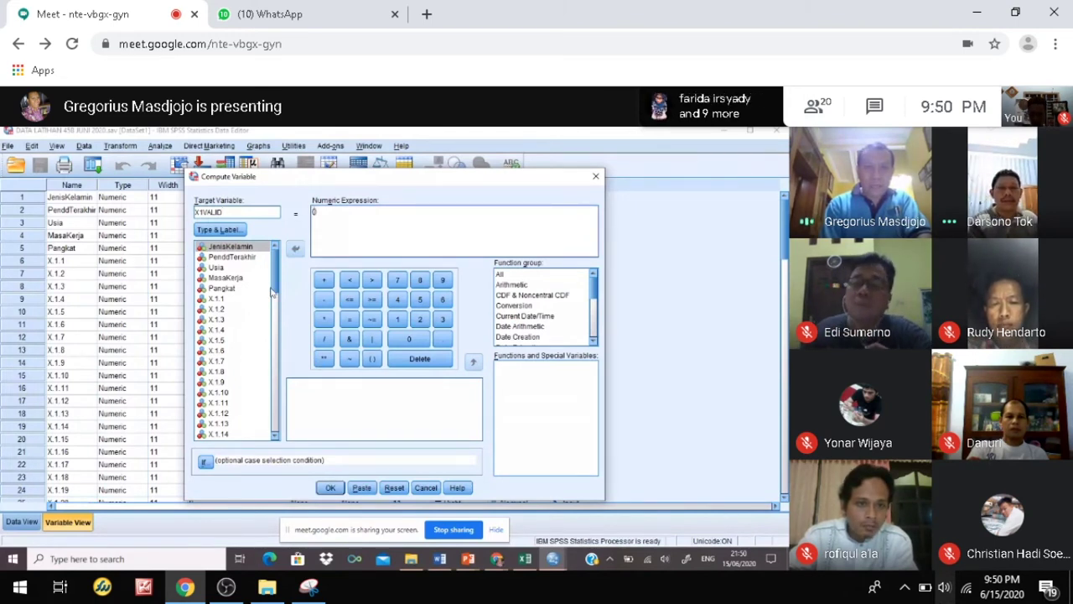
drag(271, 290, 280, 367)
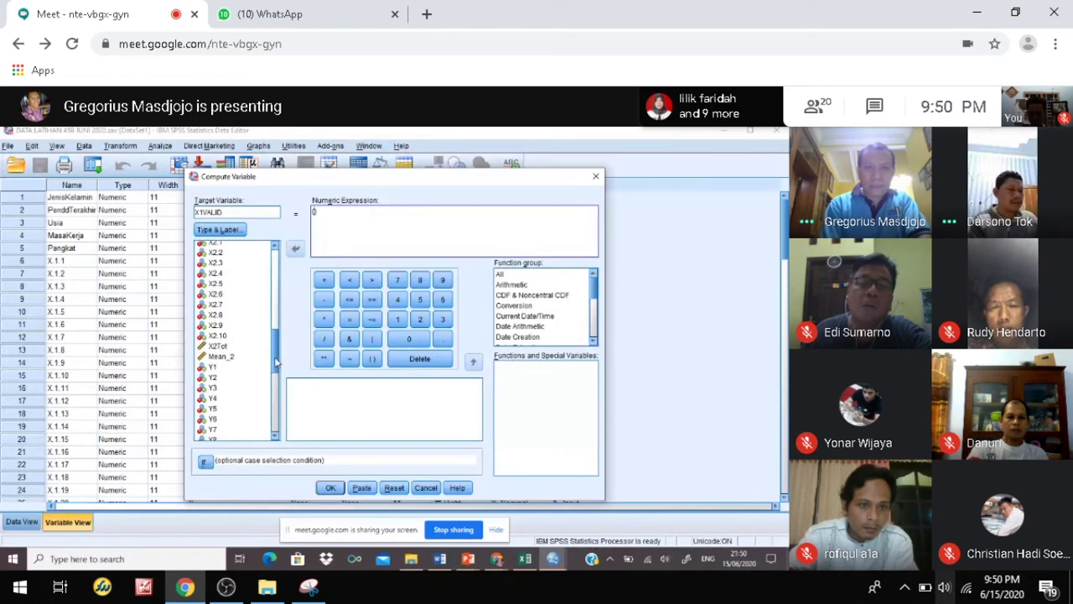
scroll(231, 318, up, 2)
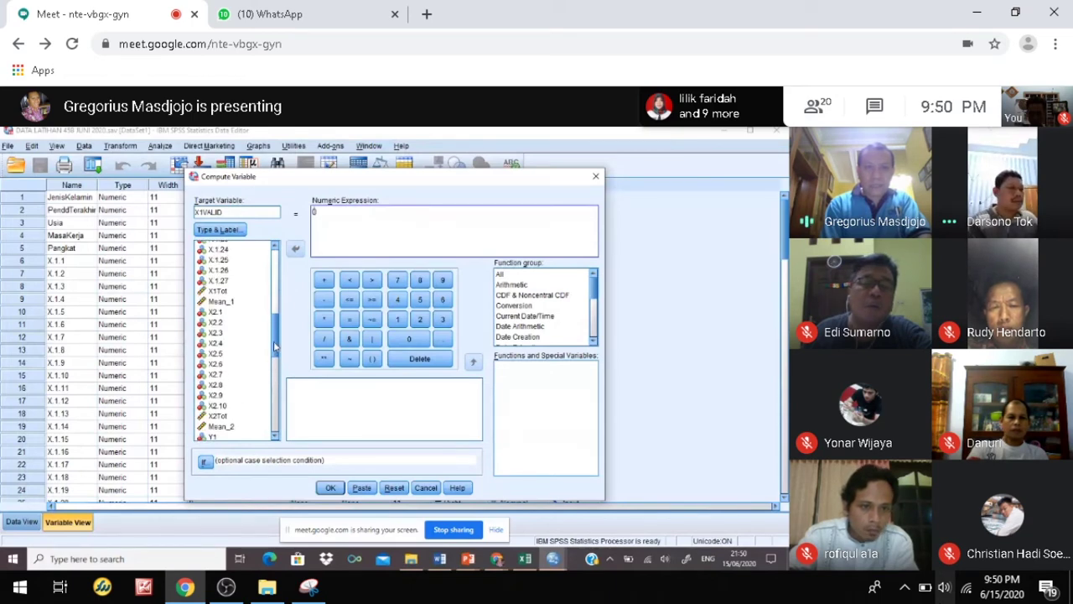
click(217, 290)
click(295, 249)
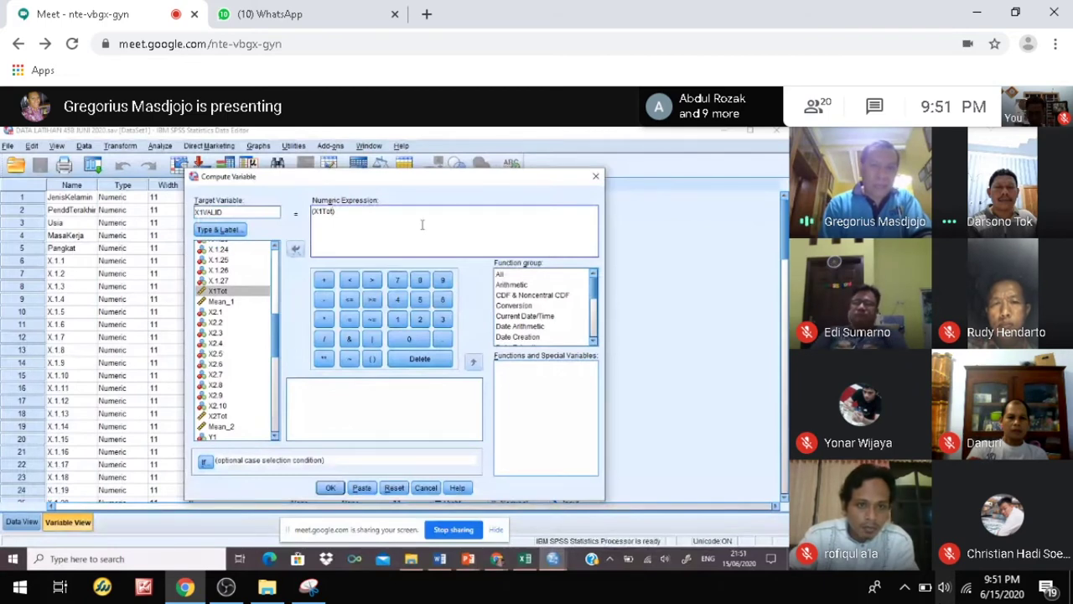
Subtract items X.1.1, X.1.3 and X.1.4 from X1Tot inside the parentheses of the X1VALID expression
click(323, 300)
click(295, 250)
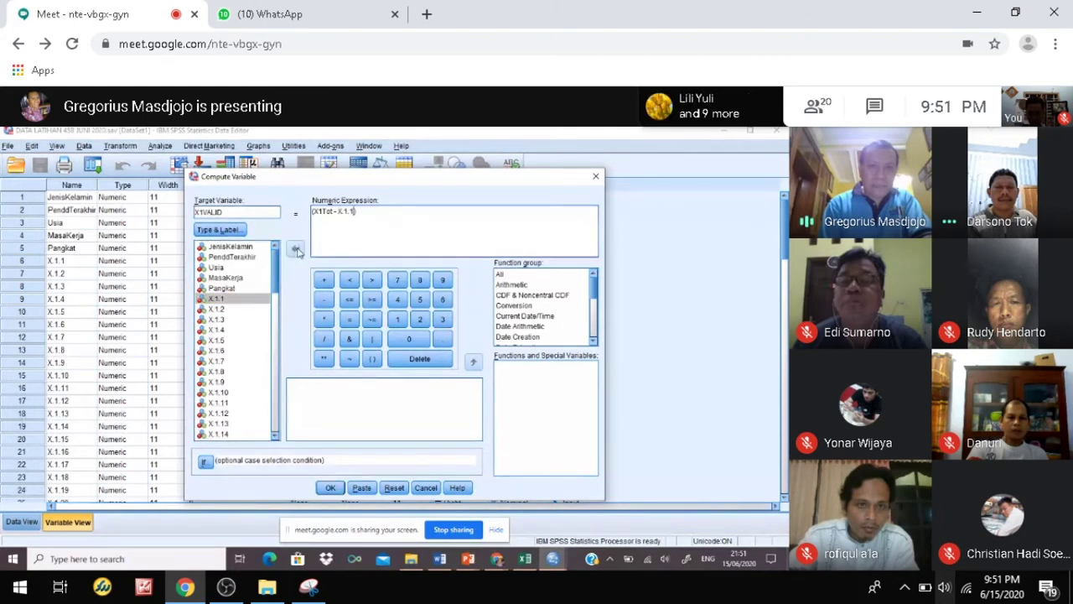
click(324, 303)
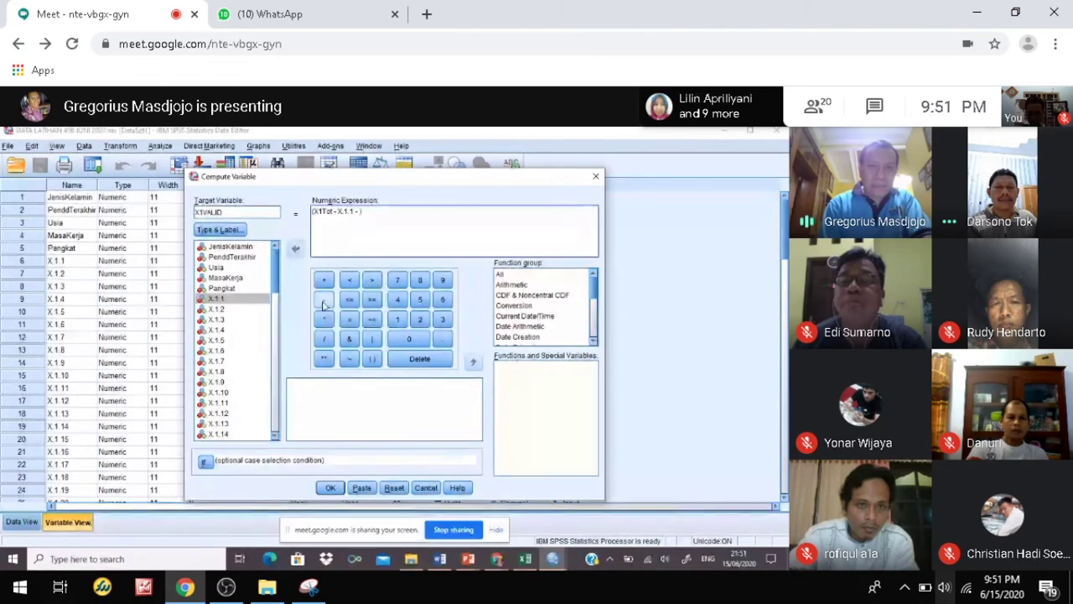
click(216, 320)
click(295, 250)
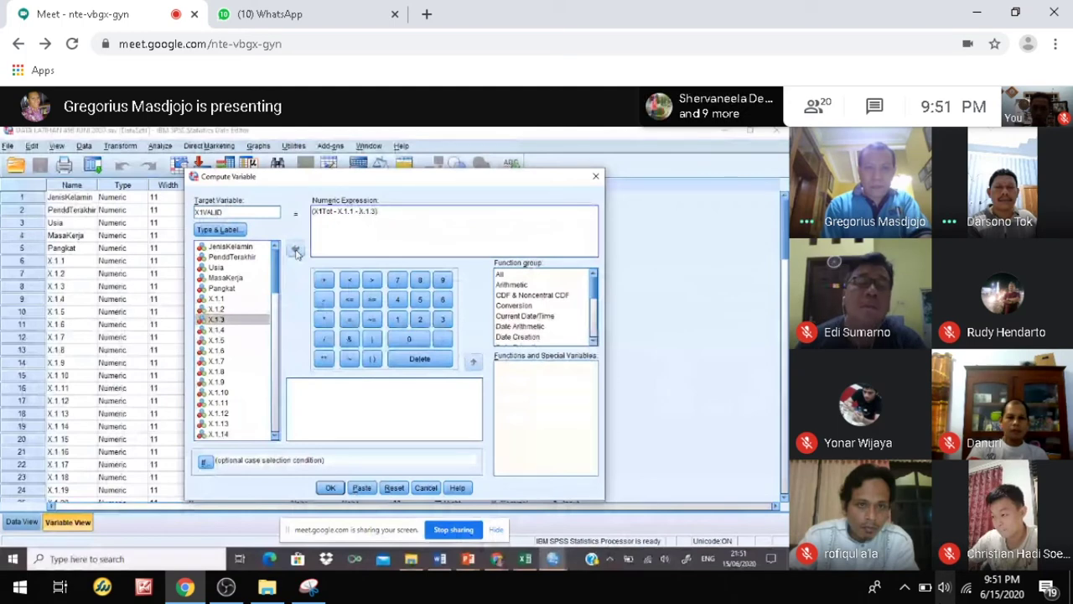
click(324, 299)
click(217, 330)
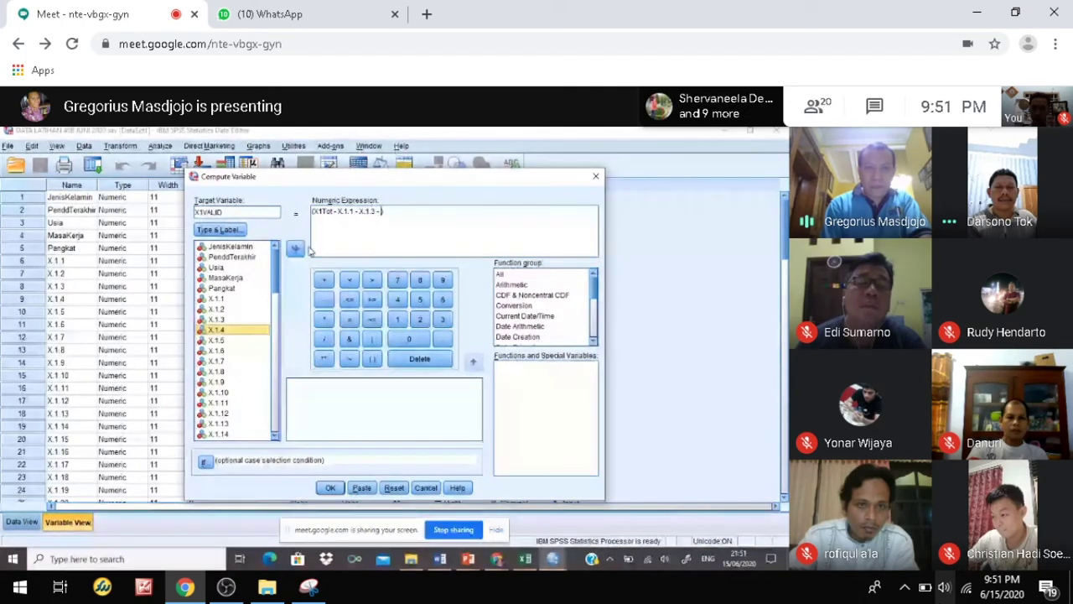
click(295, 248)
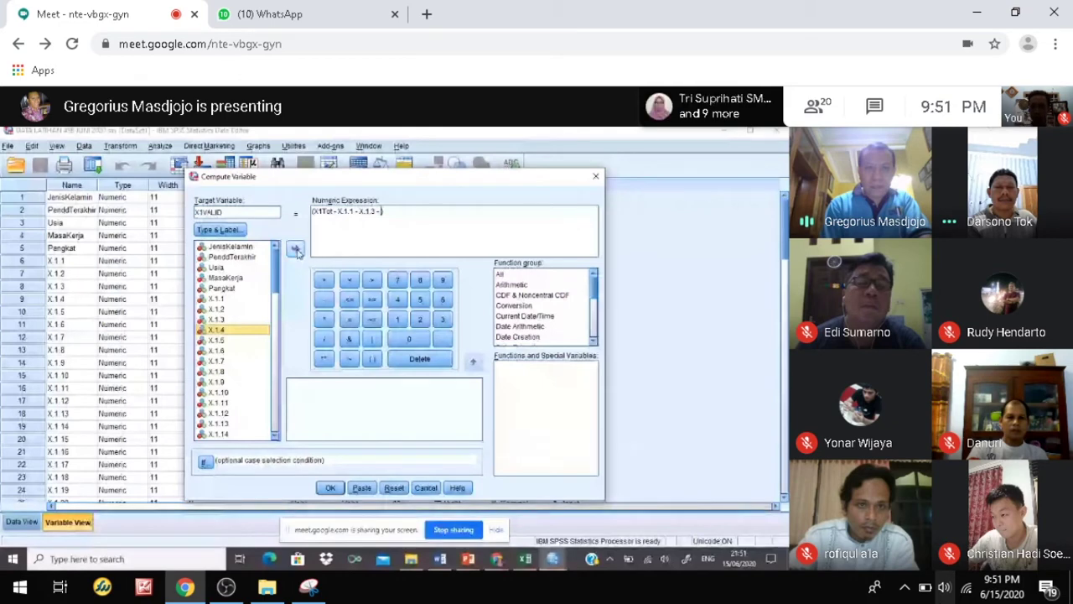
Extend the X1VALID expression by subtracting items X.1.5, X.1.6 and X.1.8
click(323, 299)
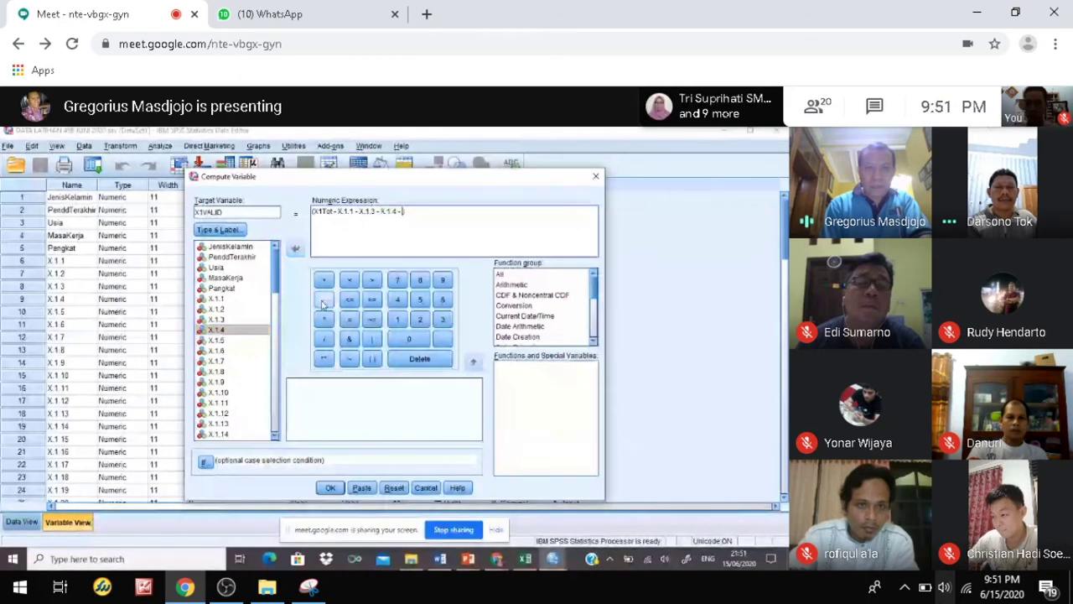
double_click(216, 340)
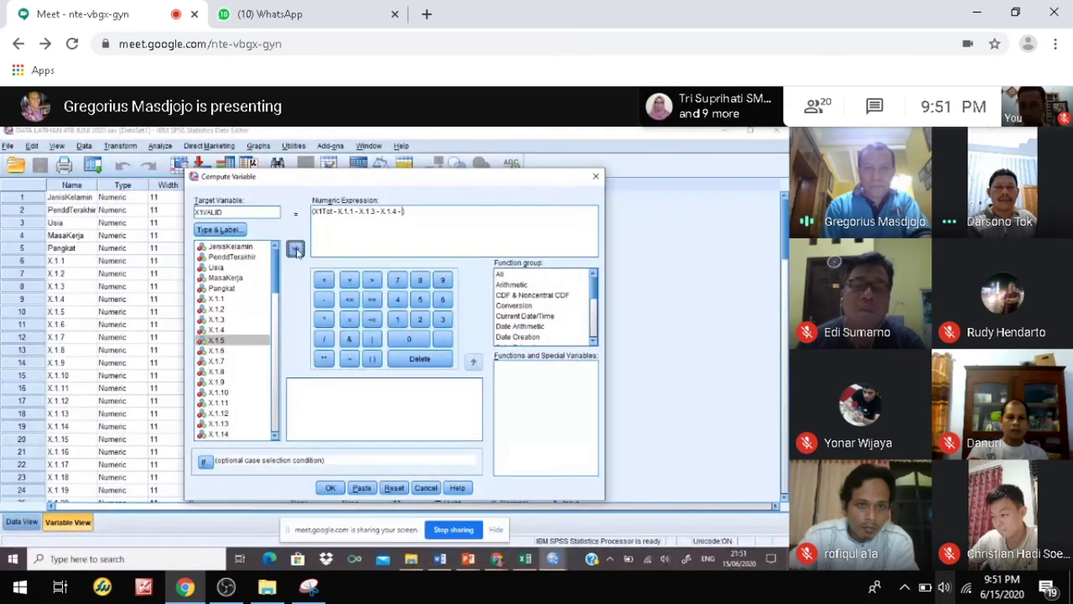
click(324, 299)
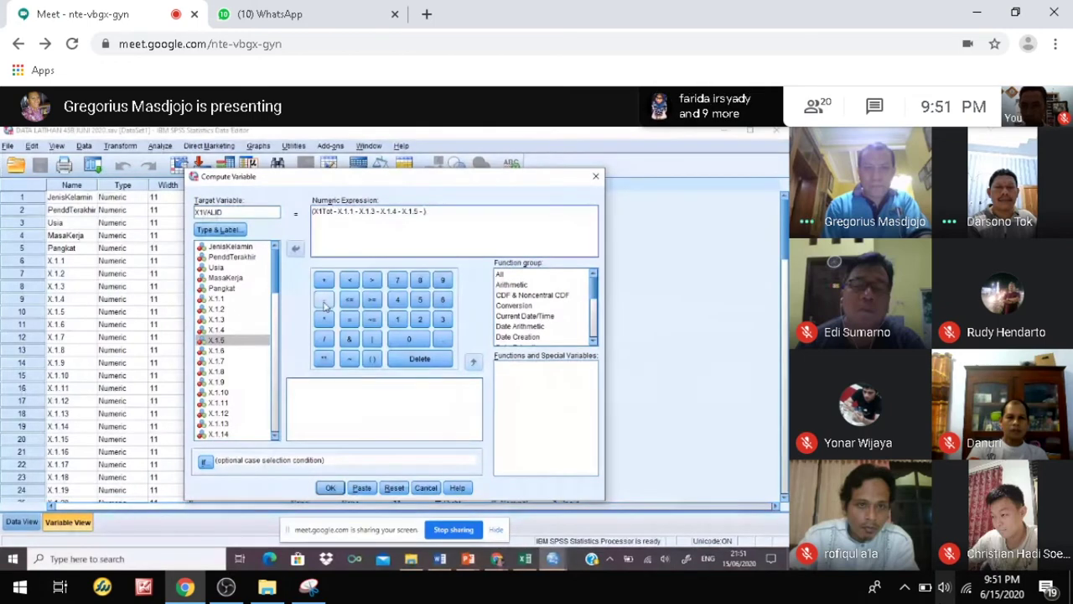
click(218, 351)
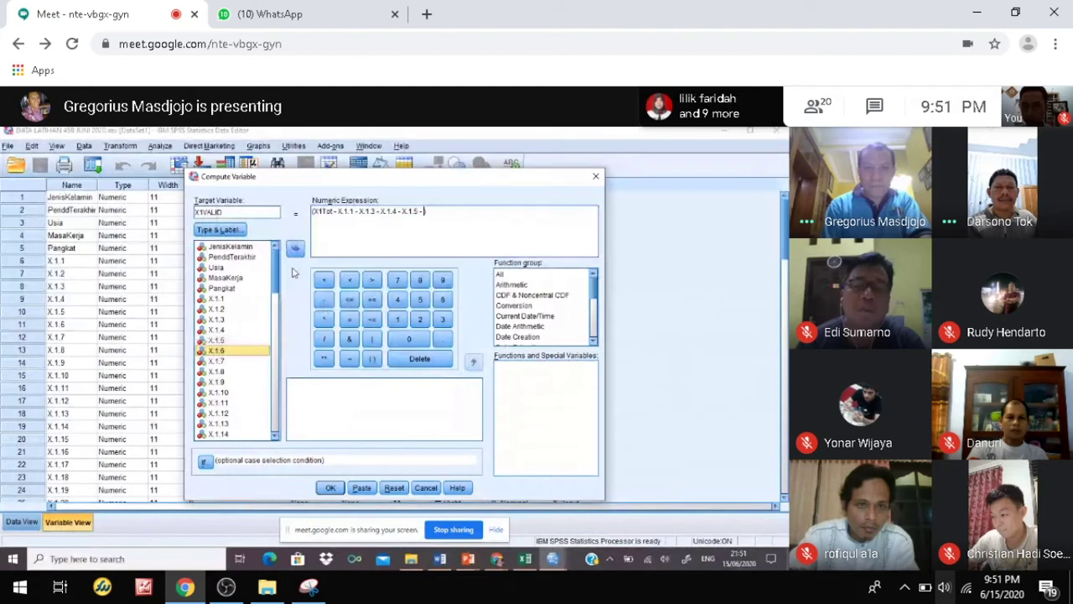
click(296, 250)
click(324, 299)
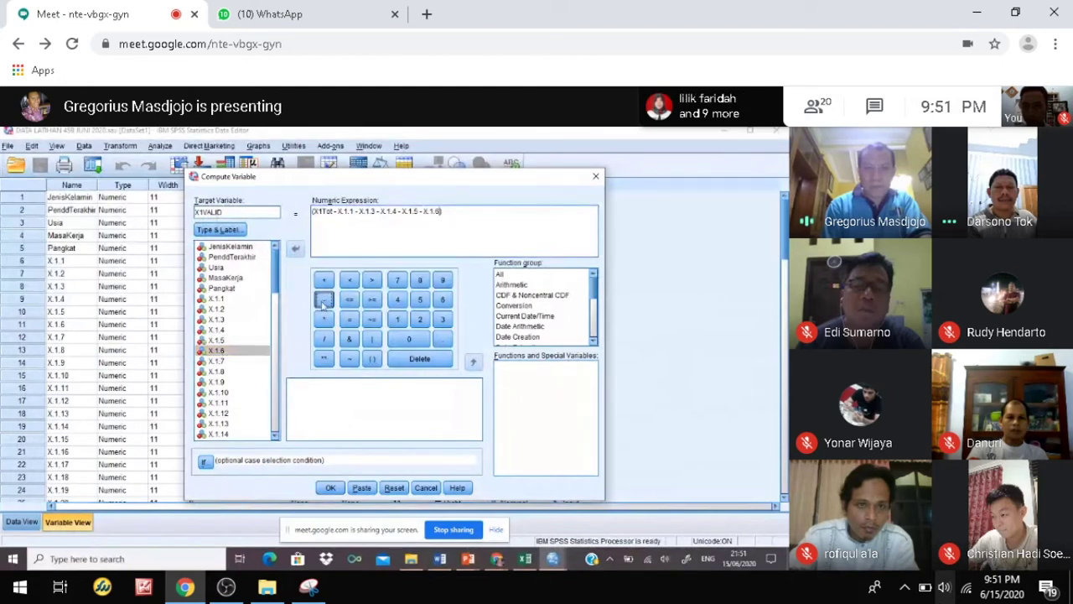
click(257, 370)
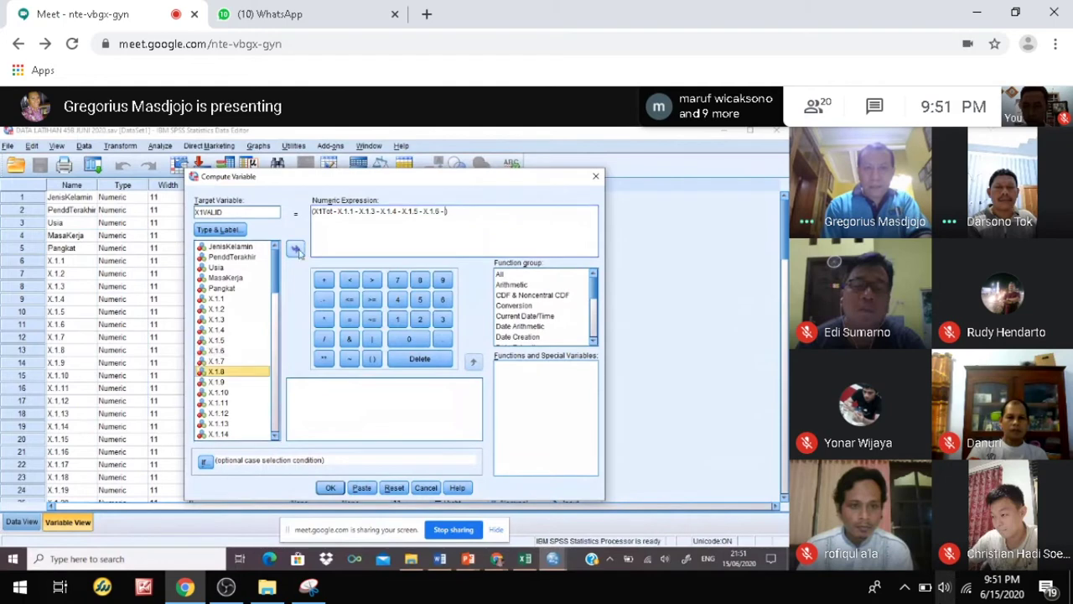
click(296, 249)
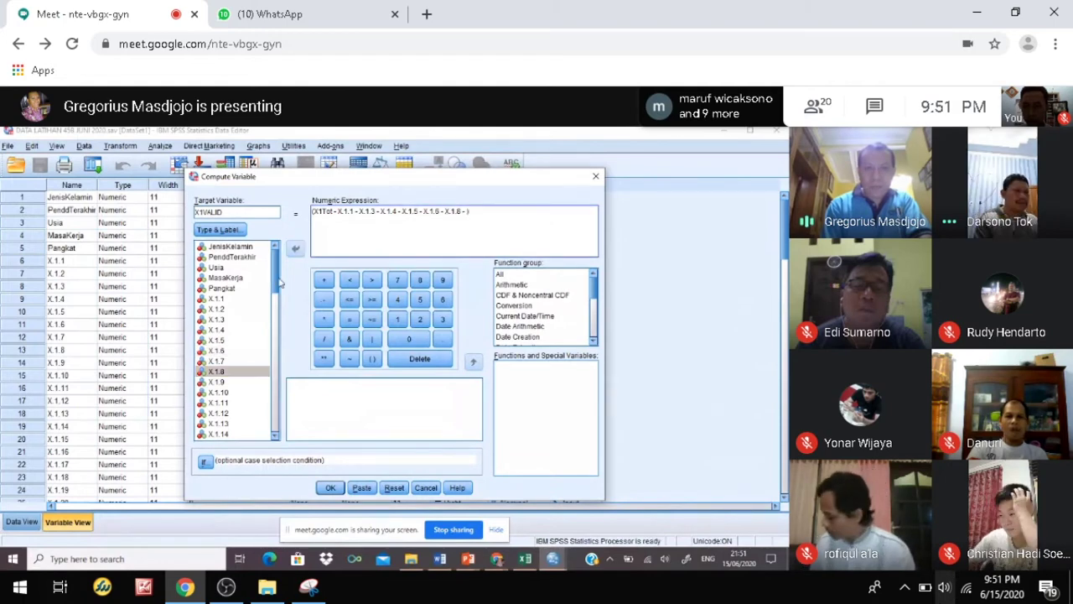
Complete the X1VALID expression by subtracting items X.1.22, X.1.25, X.1.26 and X.1.27
drag(279, 285, 280, 338)
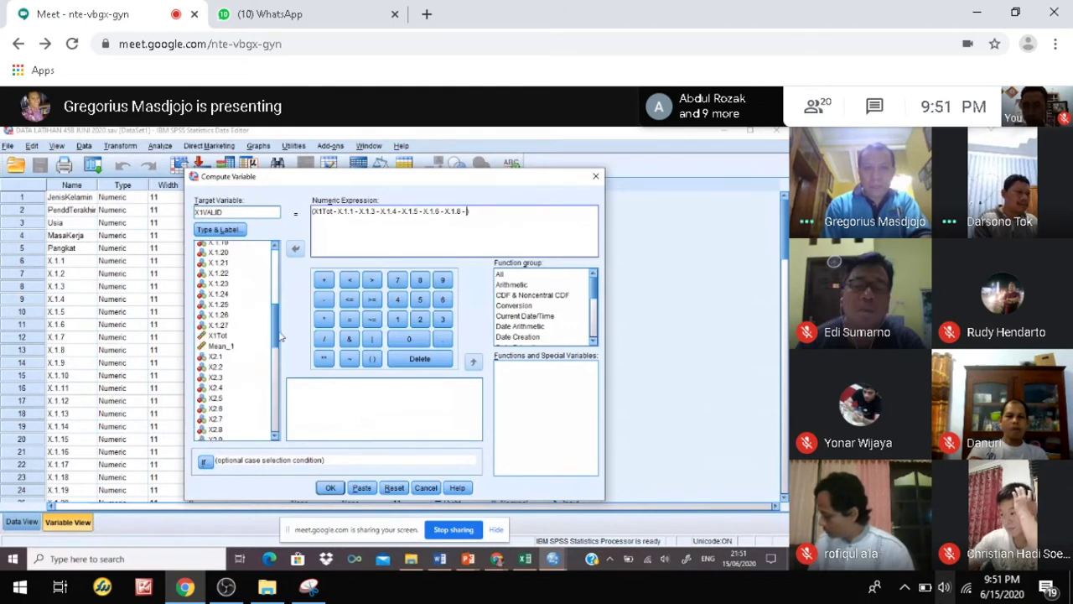
click(223, 273)
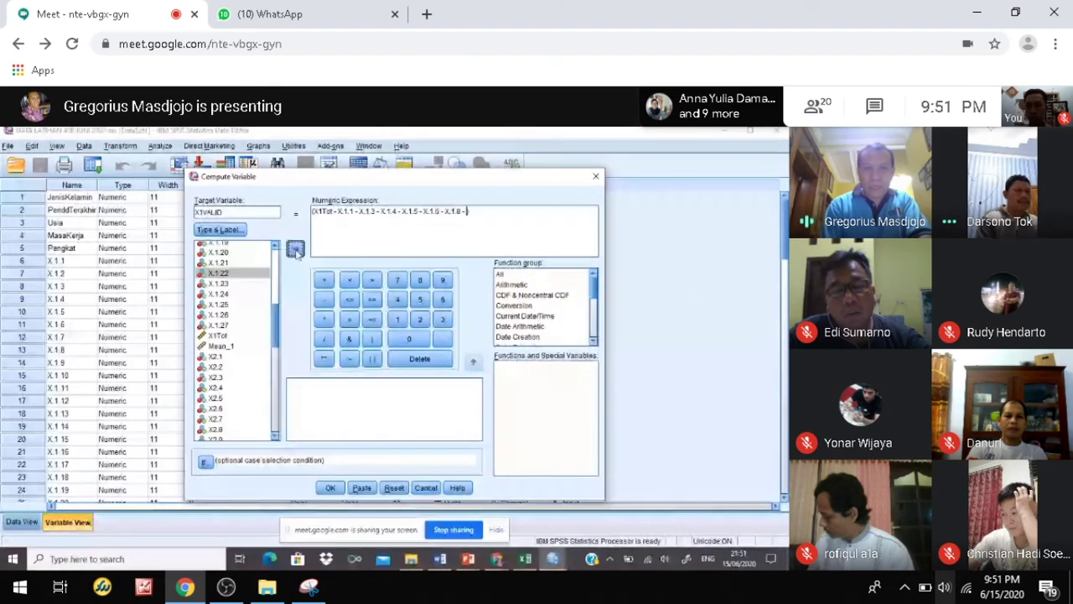
click(295, 249)
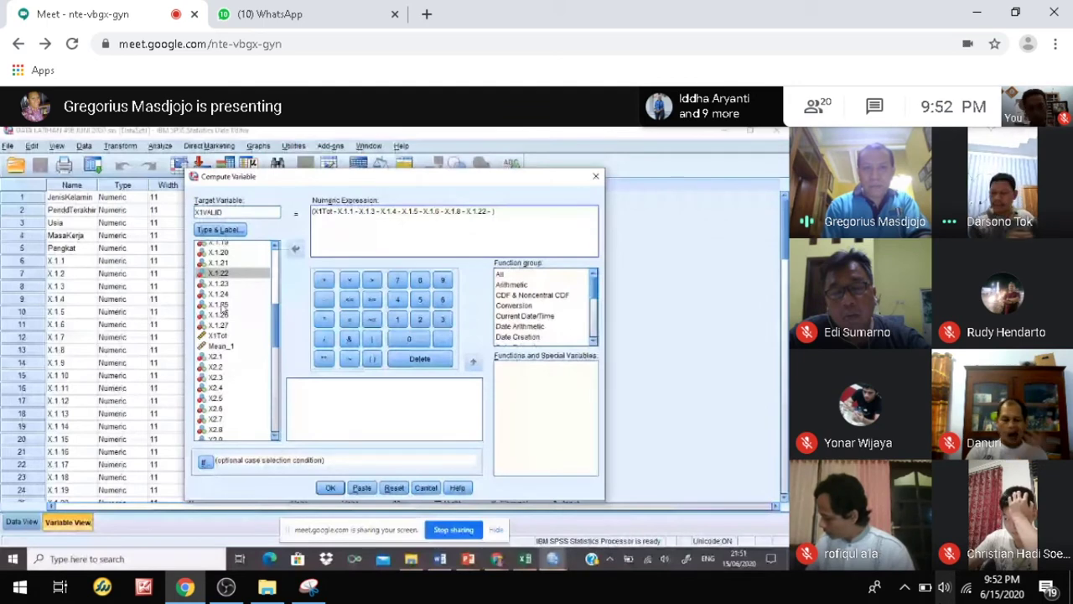
double_click(222, 305)
click(326, 299)
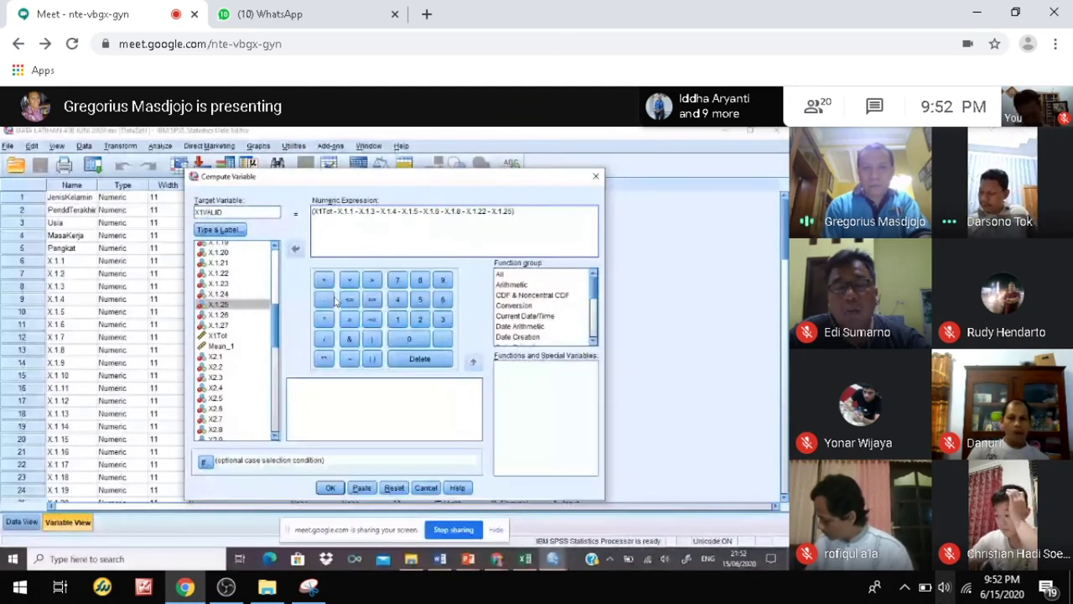
click(218, 313)
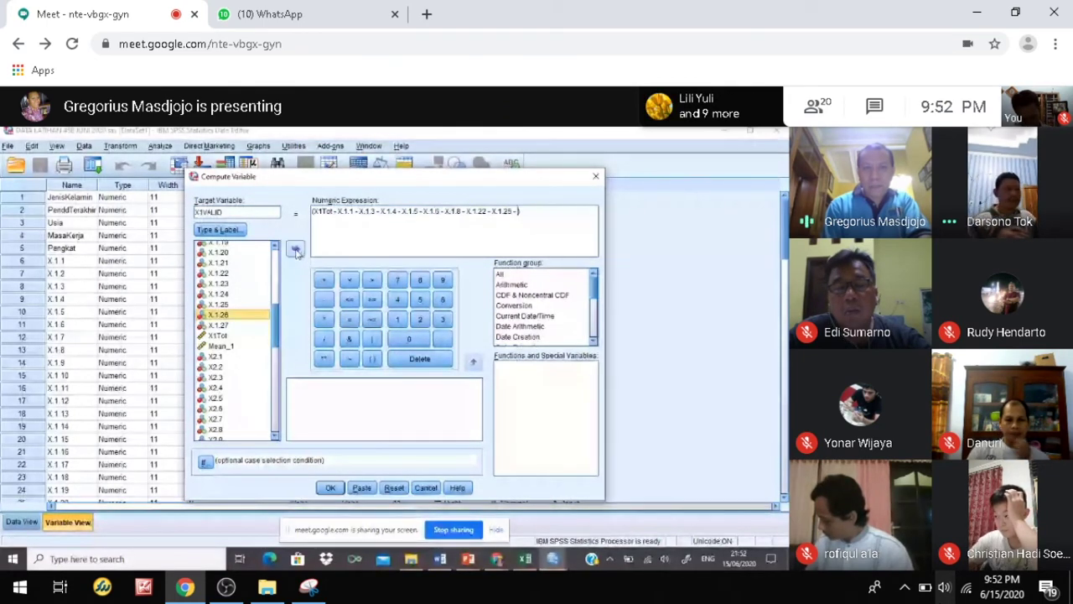
click(296, 250)
click(325, 302)
click(218, 324)
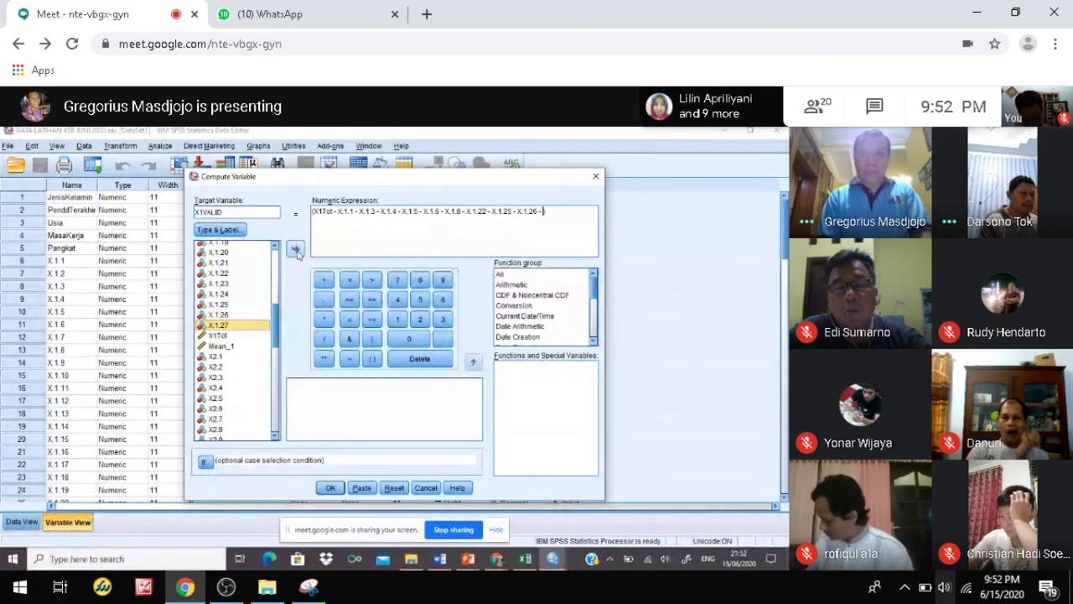
click(296, 250)
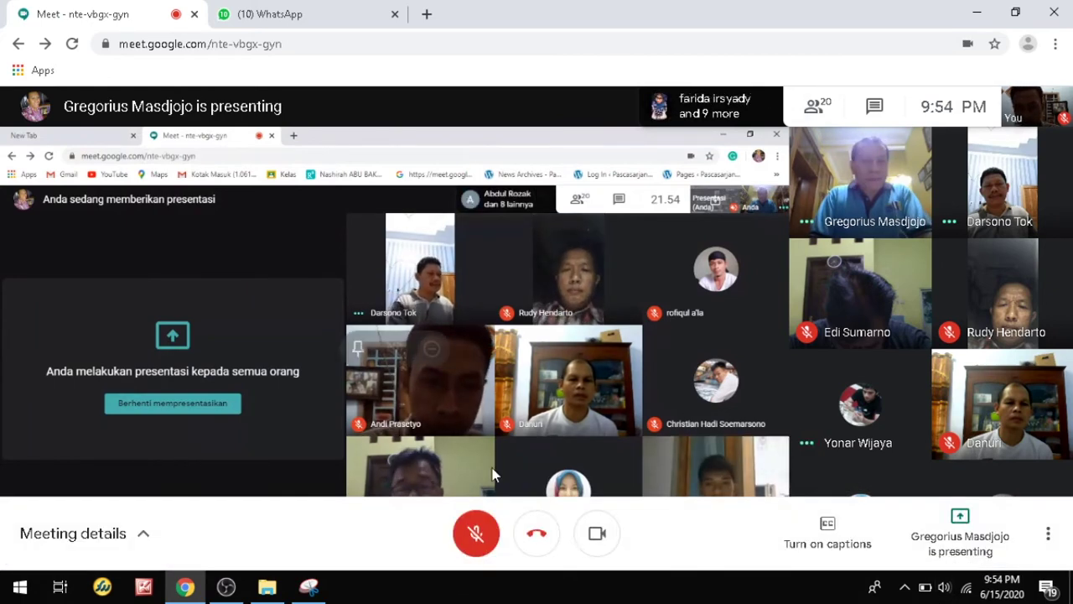
Turn on the microphone to speak in the Meet call, and mute it again after speaking
click(476, 534)
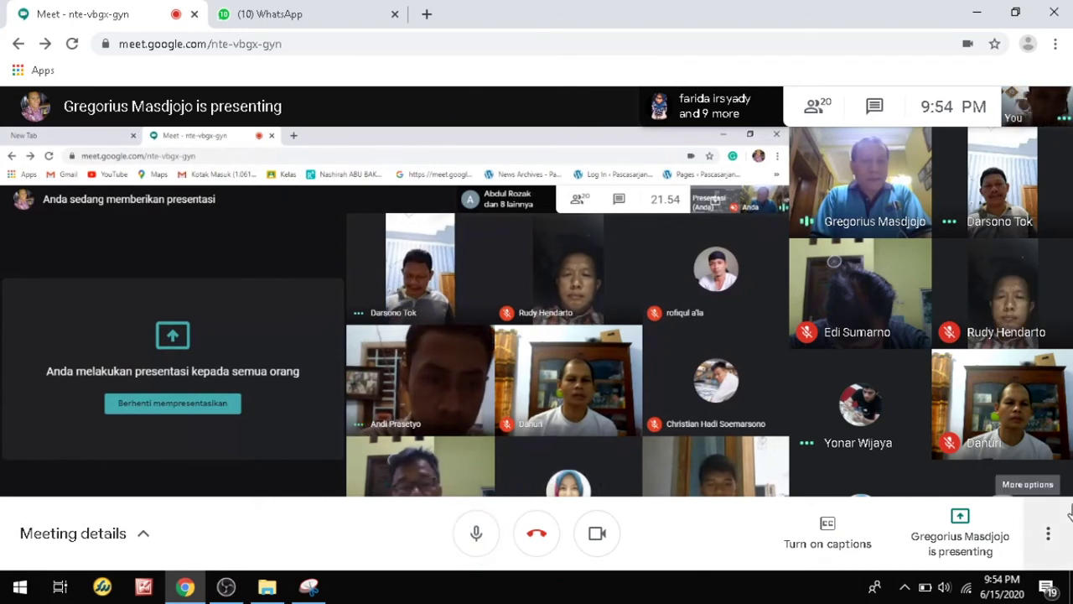
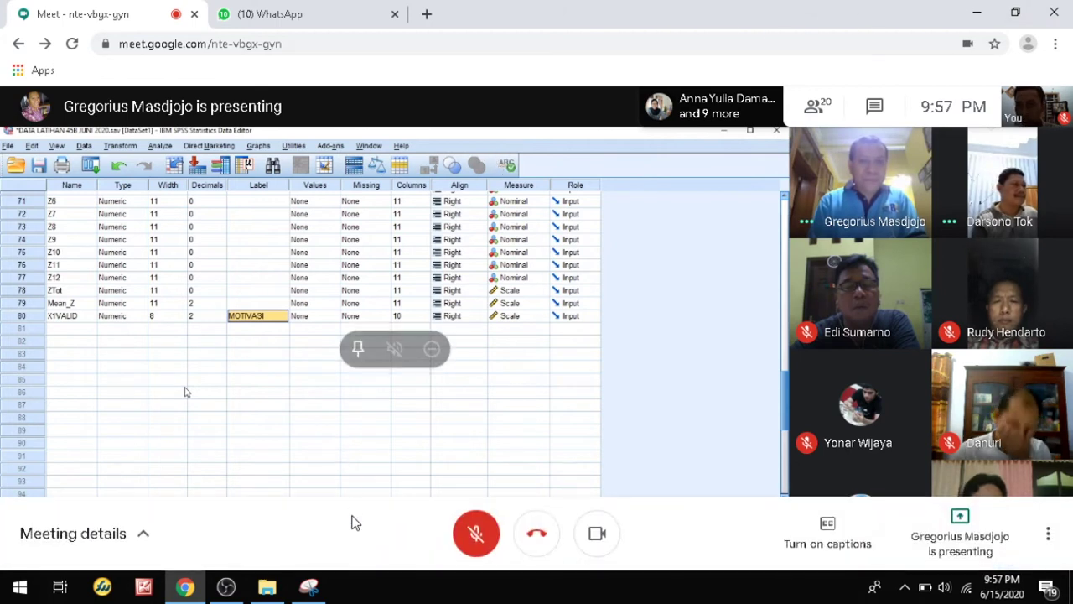
click(474, 545)
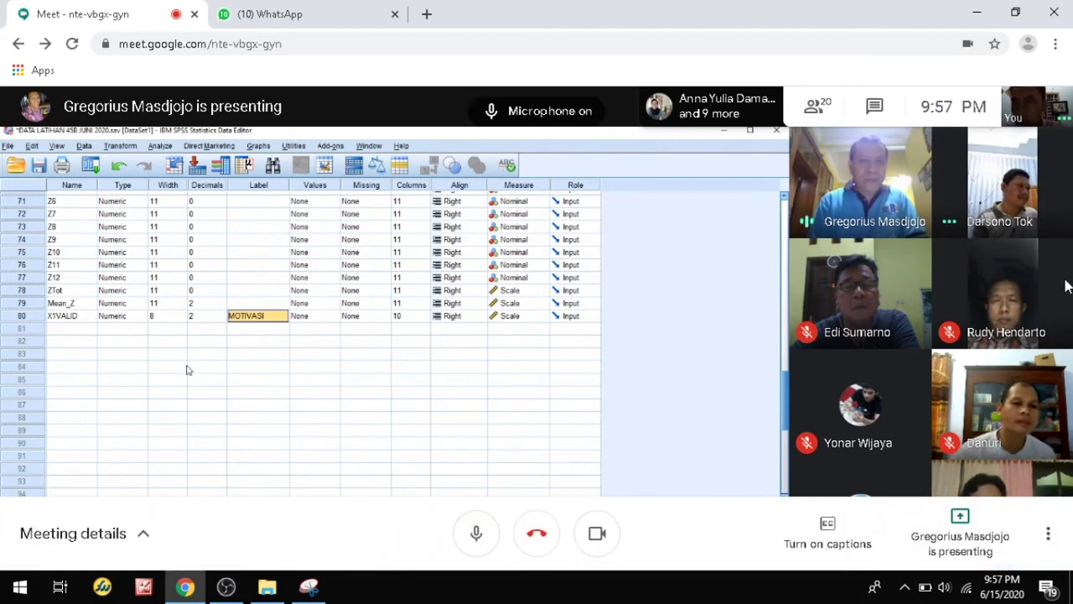
mouse_move(1066, 286)
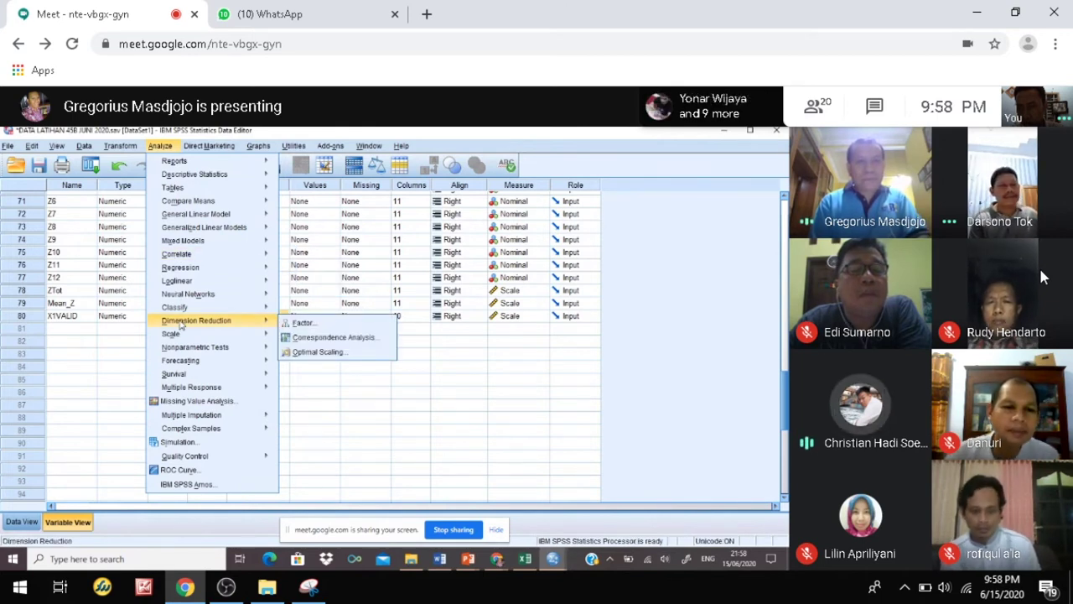
mouse_move(383, 431)
click(470, 539)
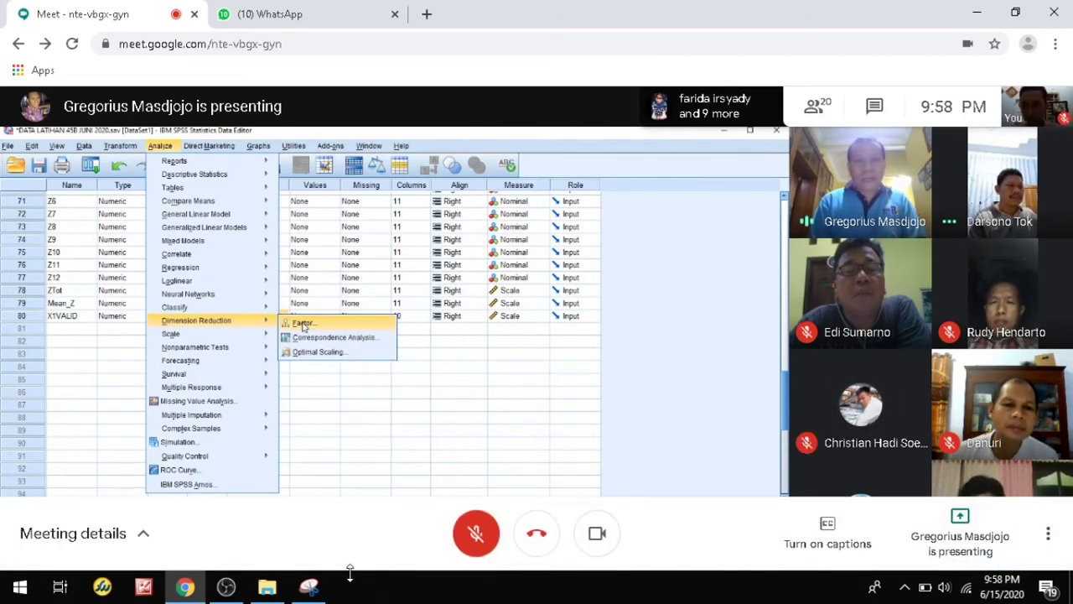
Capture the presented Analyze commands with Dimension Reduction and Factor highlighted using the Snipping Tool, and copy the snip
click(310, 586)
click(215, 113)
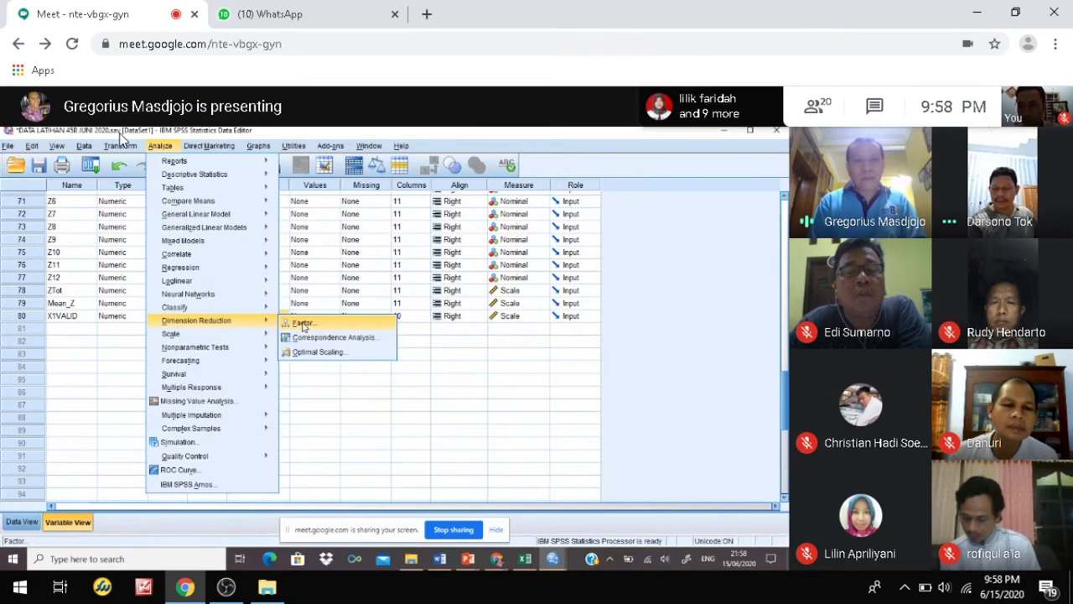
drag(119, 132, 458, 495)
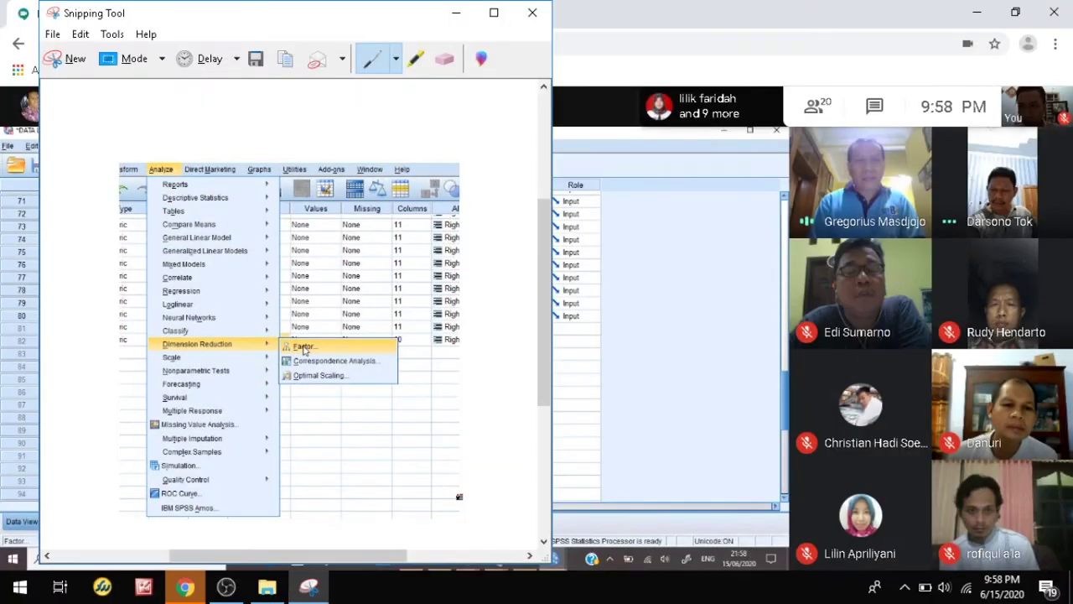
click(86, 38)
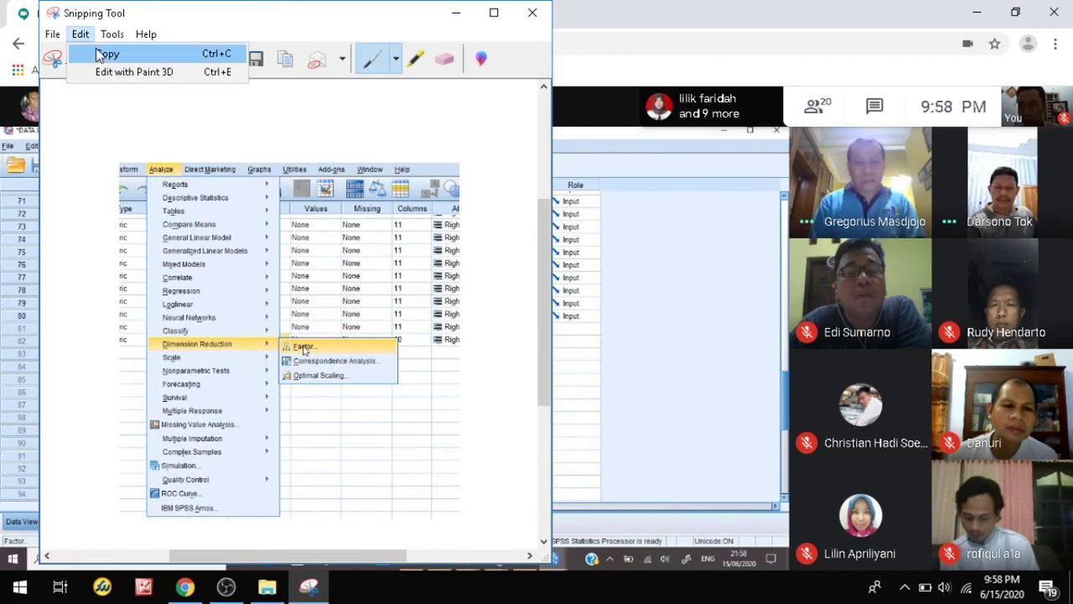
click(99, 52)
Send the copied Dimension Reduction snip to the Magister Manajemen 45B WhatsApp group and return to the Meet call
click(186, 587)
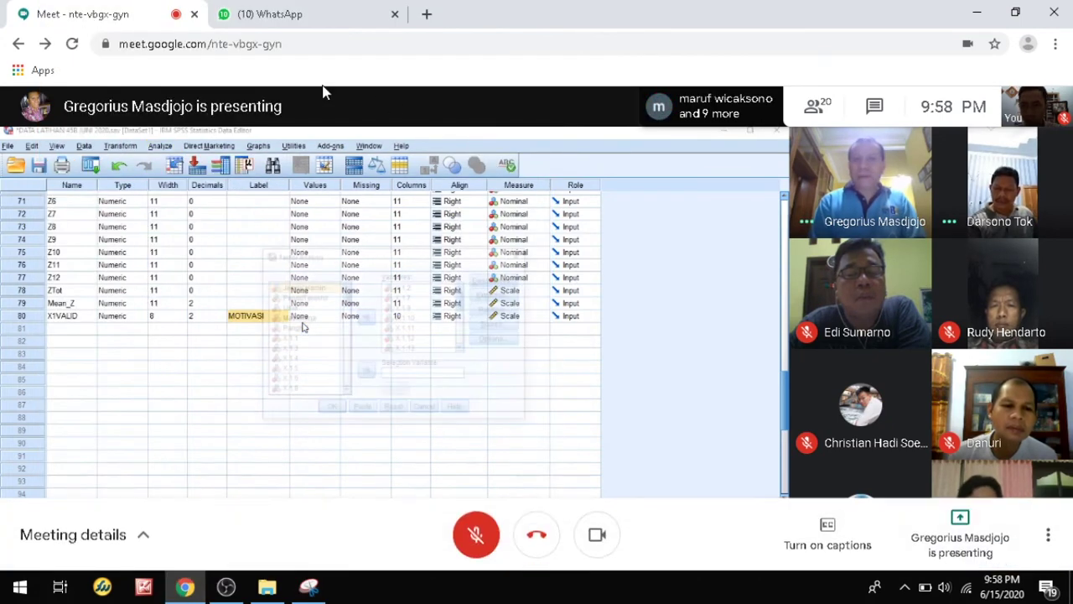
click(276, 14)
key(ctrl+v)
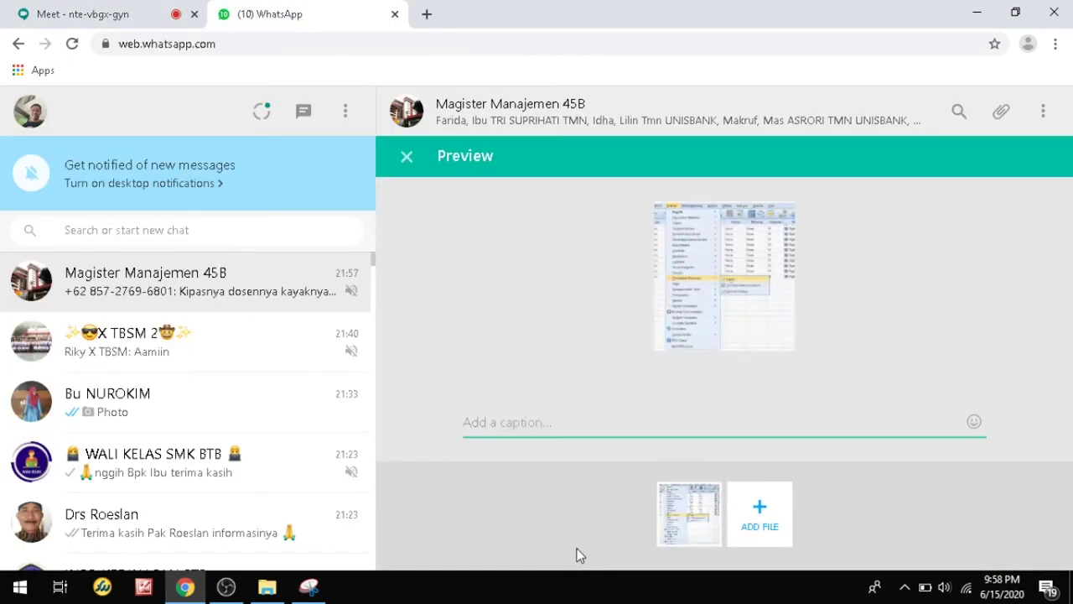
key(Return)
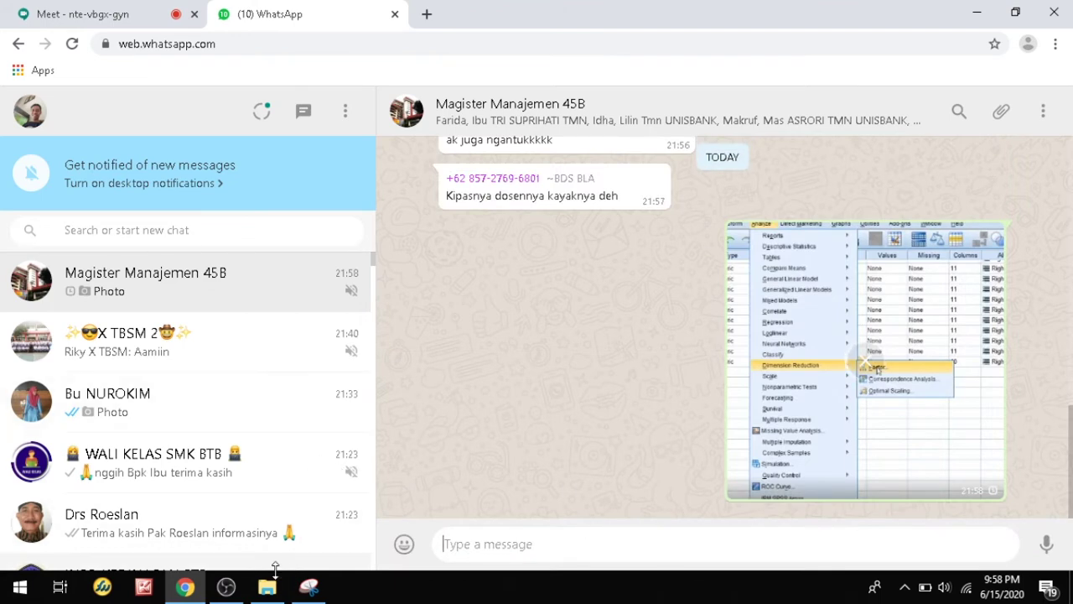
click(107, 19)
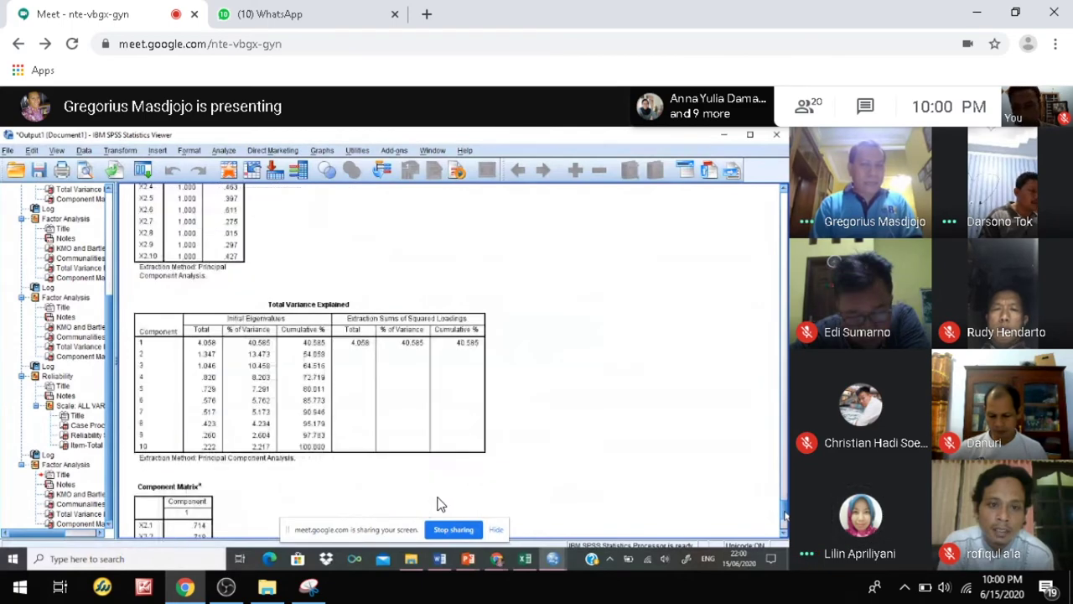
Capture the presented Analyze commands with Scale and Reliability Analysis highlighted, using the Snipping Tool
mouse_move(403, 550)
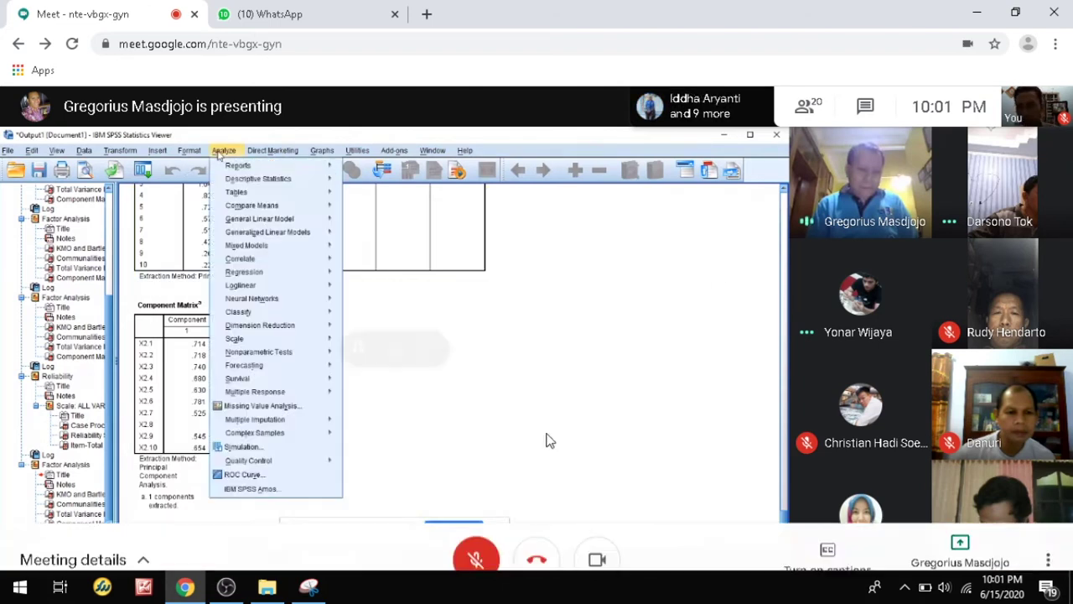
mouse_move(307, 591)
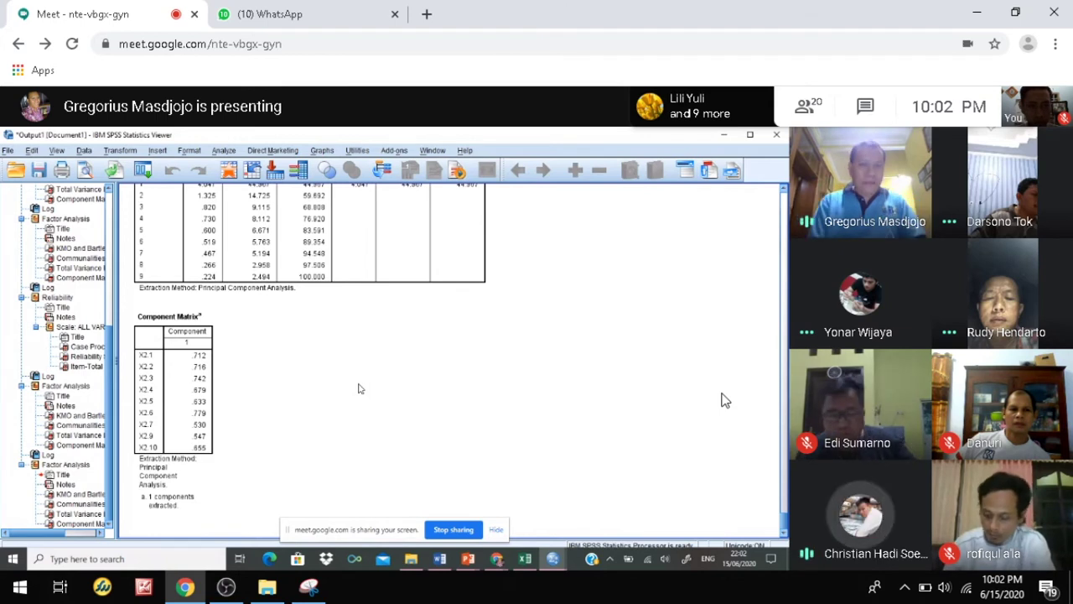
click(223, 151)
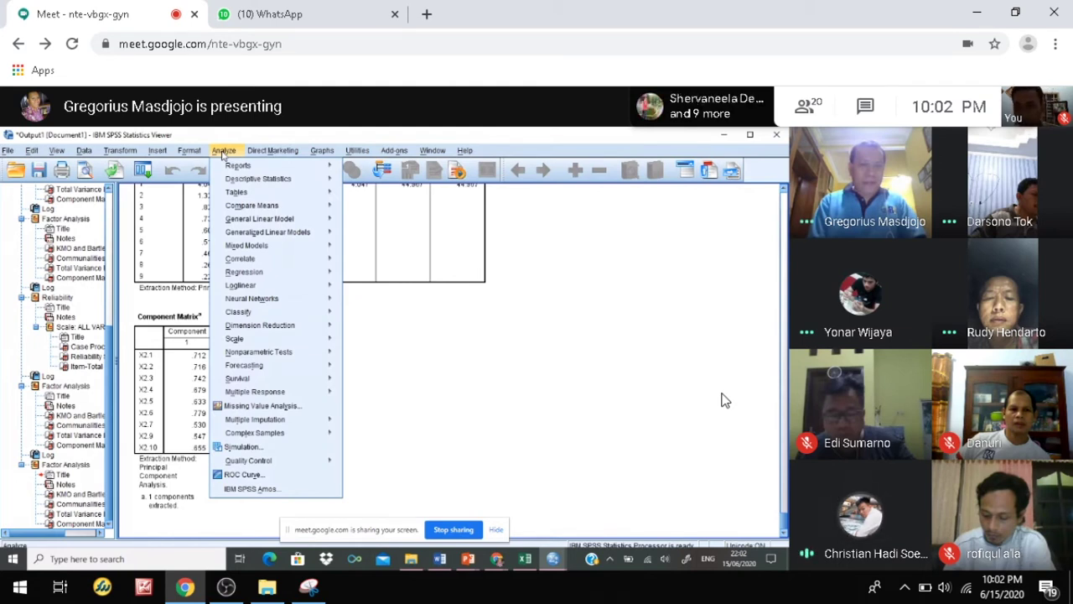
mouse_move(235, 339)
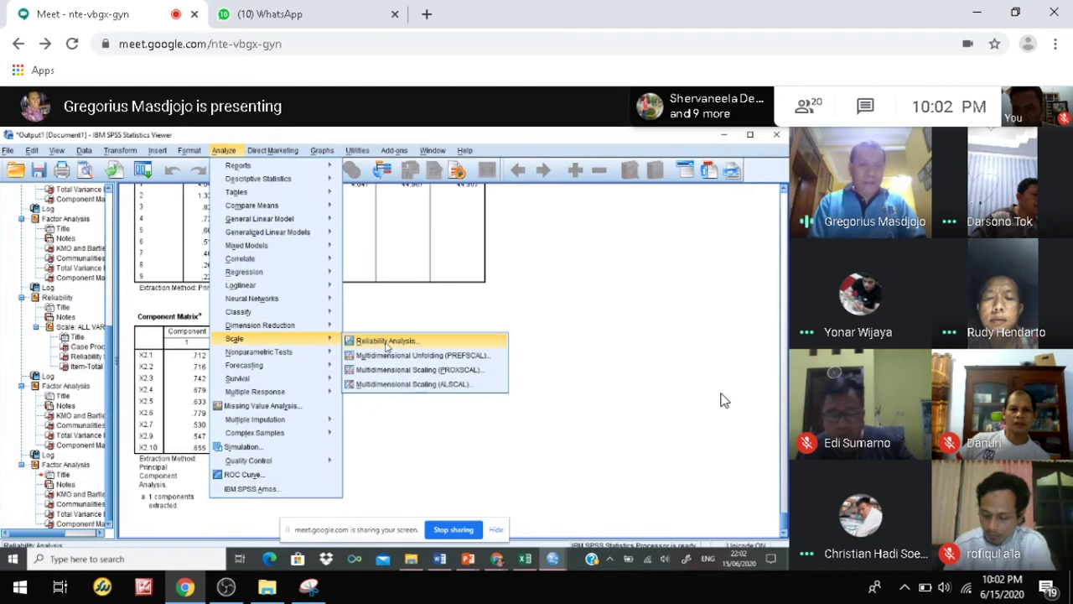
click(309, 587)
click(65, 60)
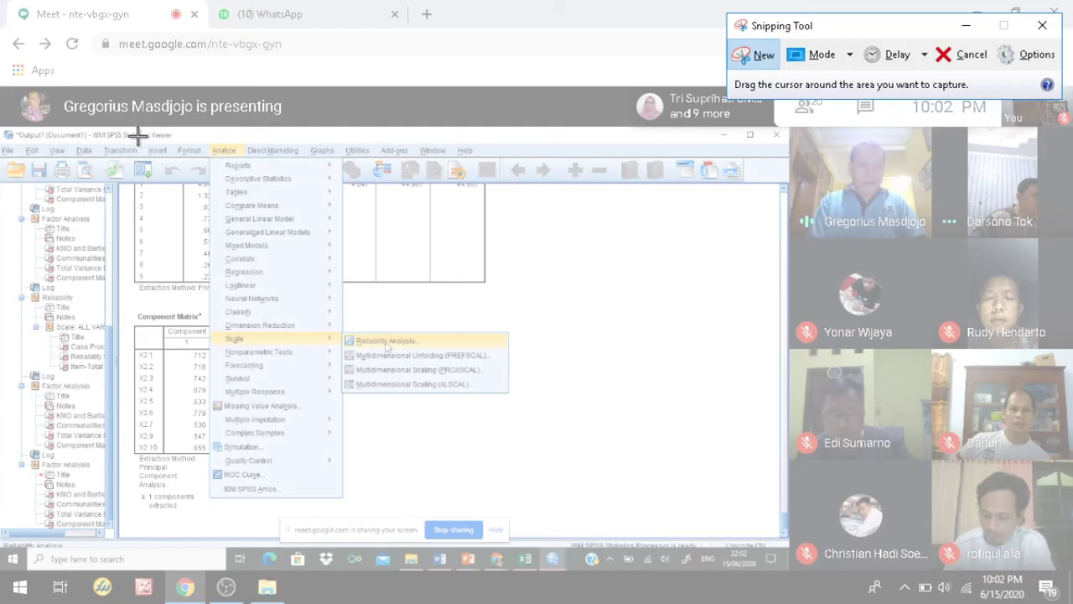
drag(149, 146, 560, 515)
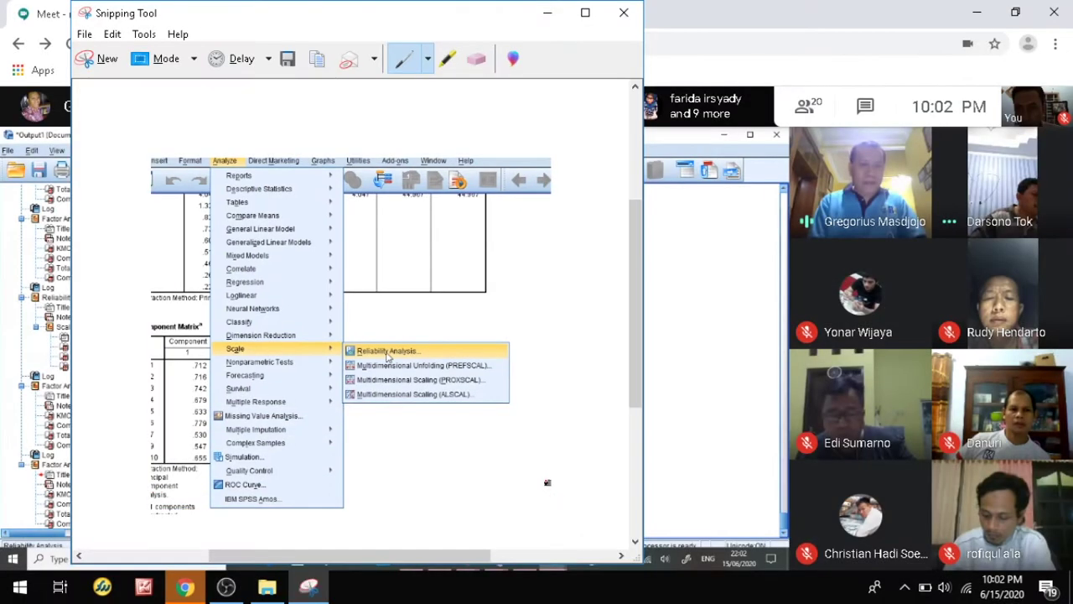
click(84, 33)
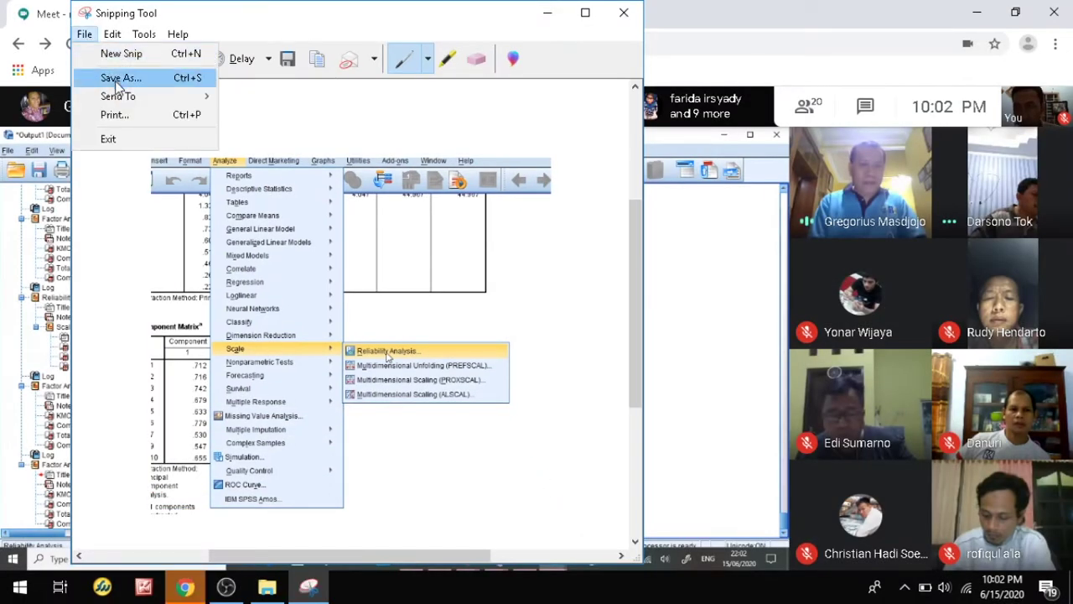
mouse_move(178, 34)
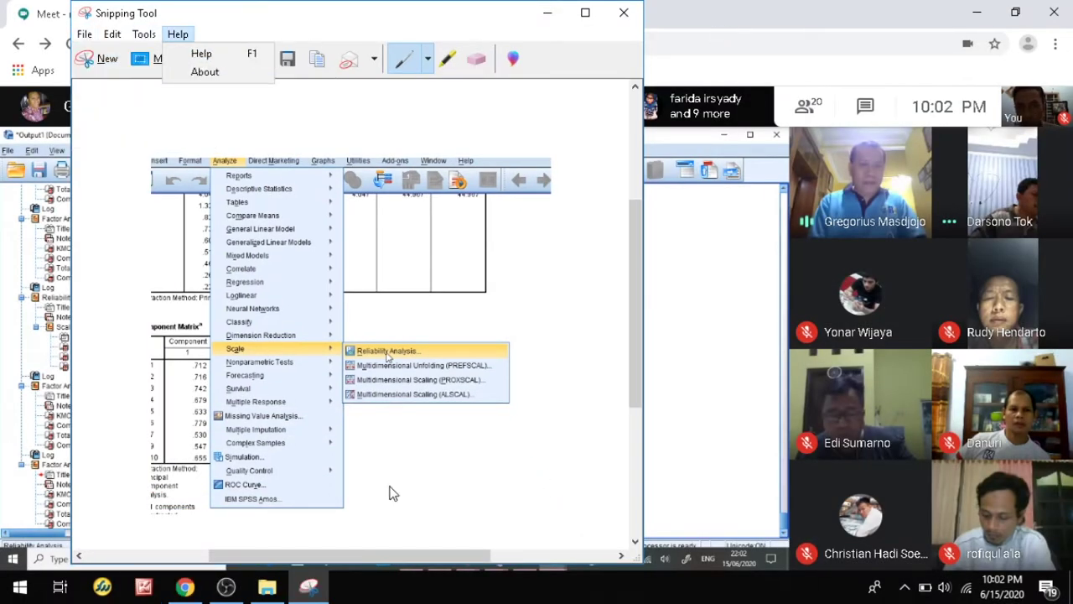
Send the Reliability Analysis snip to the Magister Manajemen 45B WhatsApp group with the caption "Uji Realibilitas" and return to the Meet call
click(184, 587)
click(293, 14)
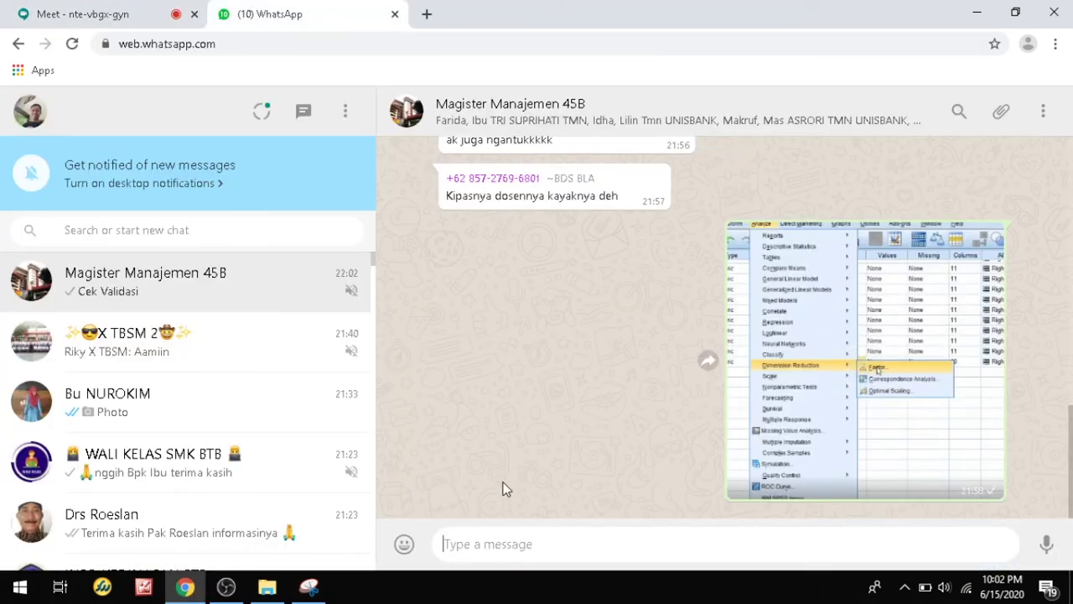
key(ctrl+v)
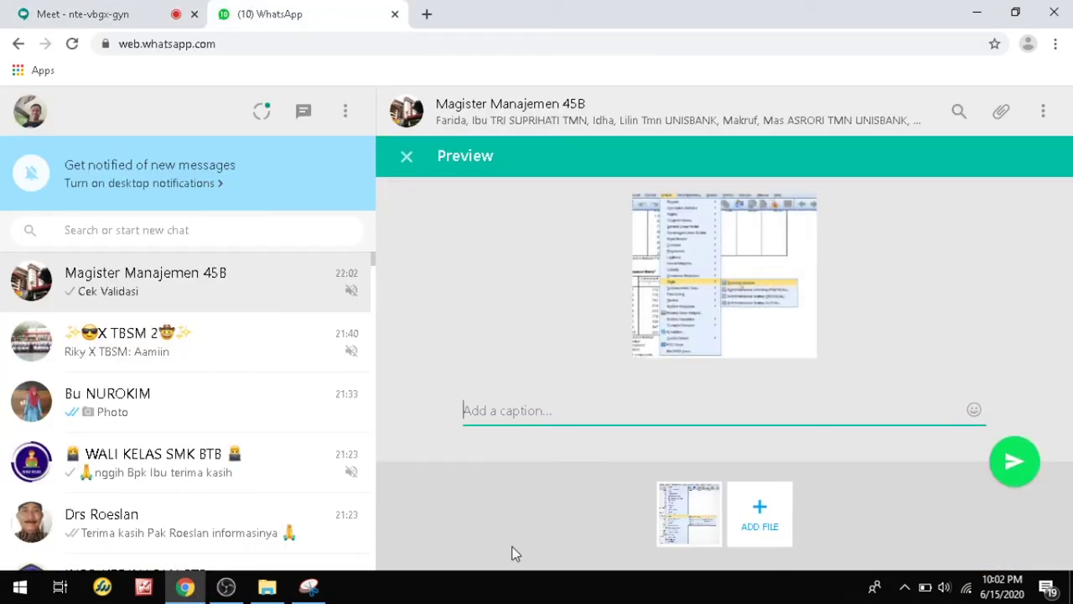
text(Uji )
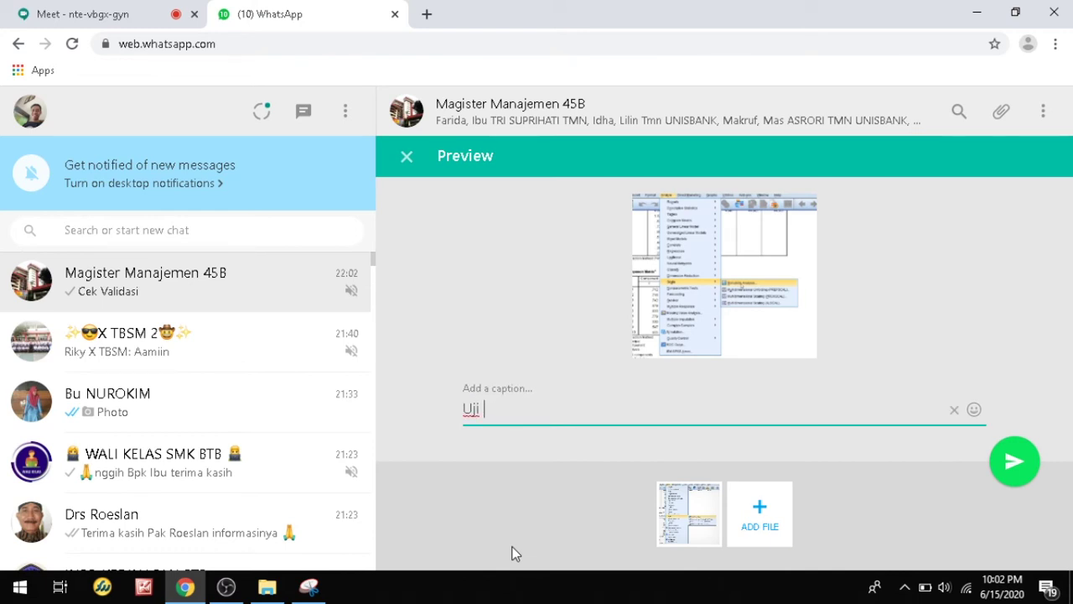
text(Realibilitas)
key(Return)
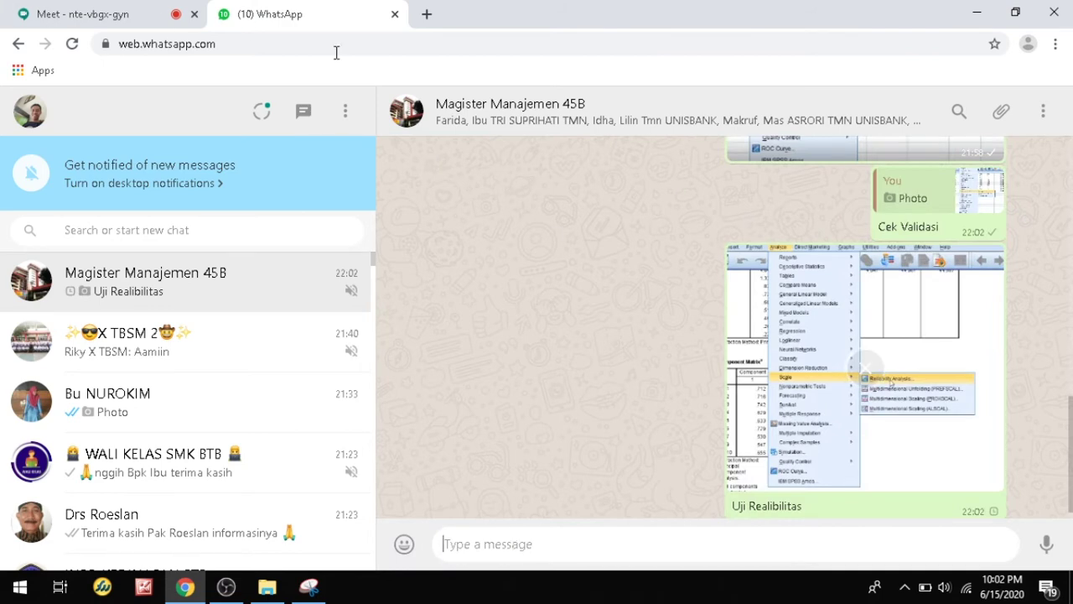
click(92, 14)
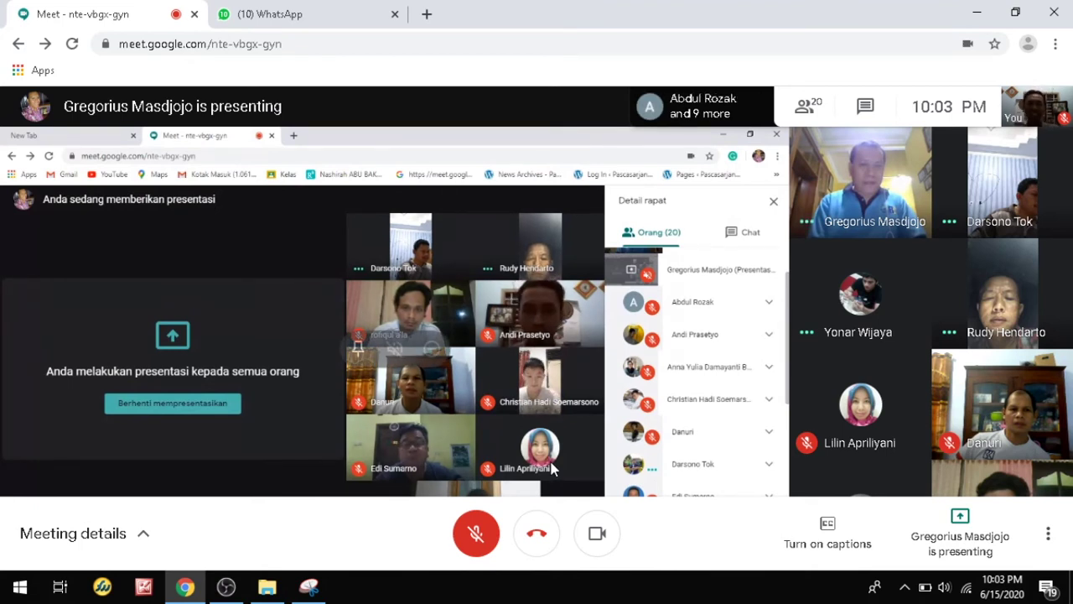
Unmute the microphone to talk in the Meet call and mute it again when finished
click(476, 533)
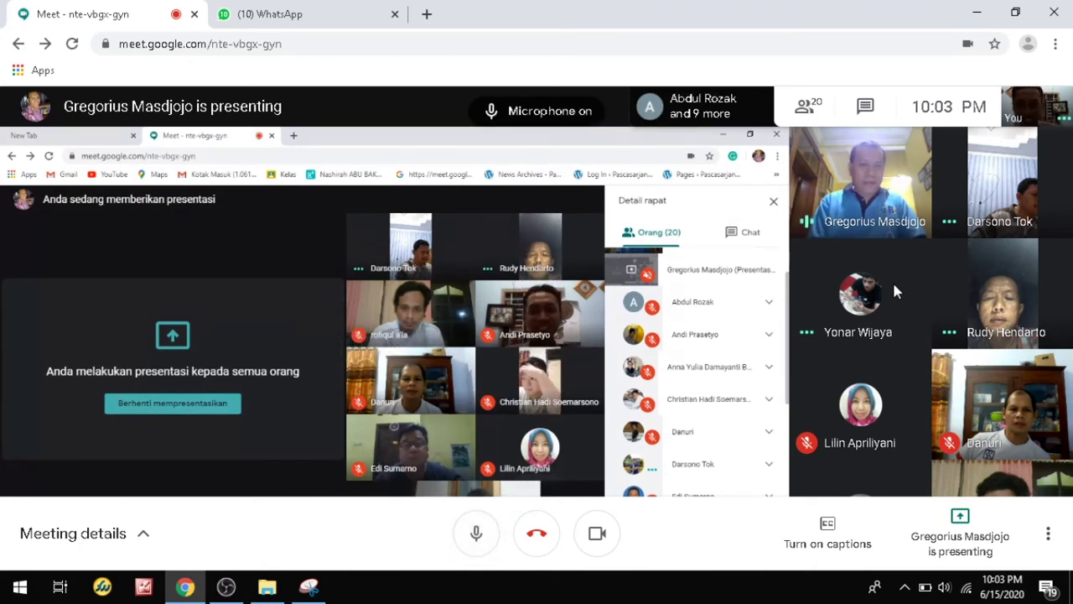
mouse_move(894, 288)
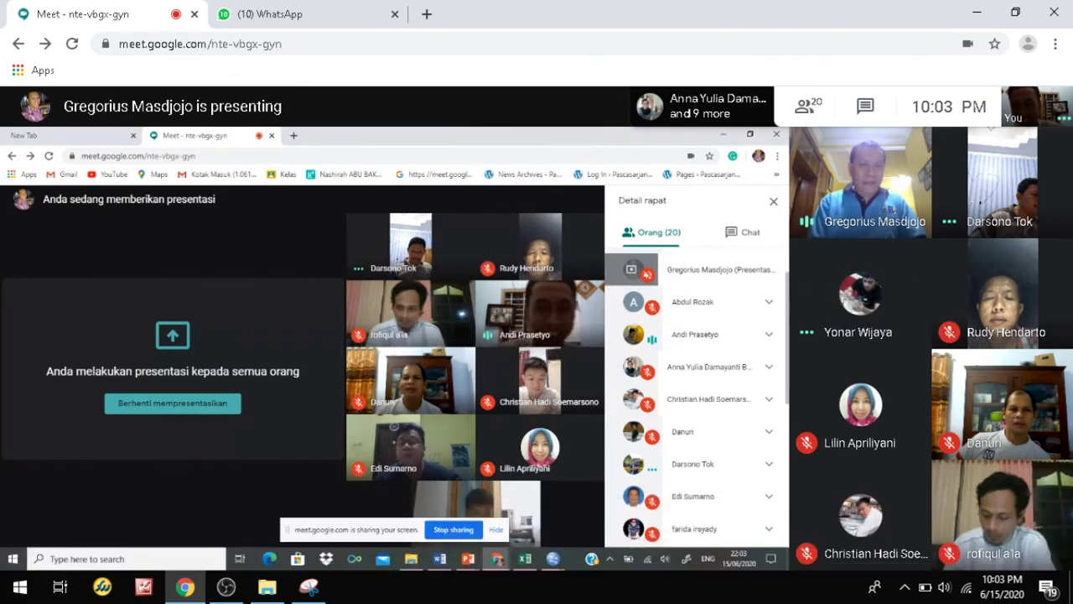
click(479, 534)
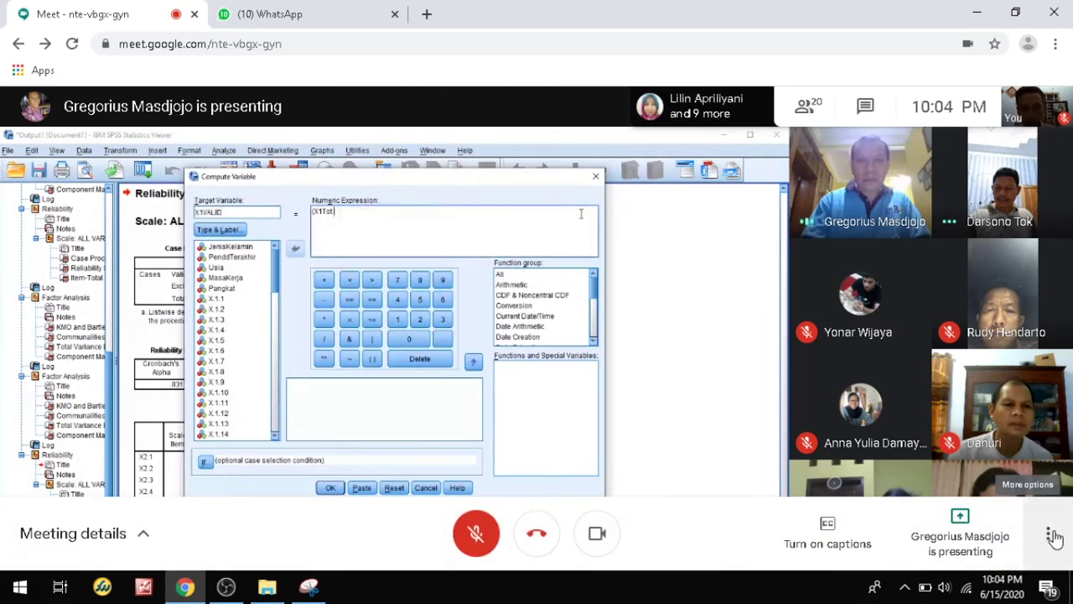
Follow the presented SPSS analysis with the Meet call in full screen, and exit full screen again
click(1049, 535)
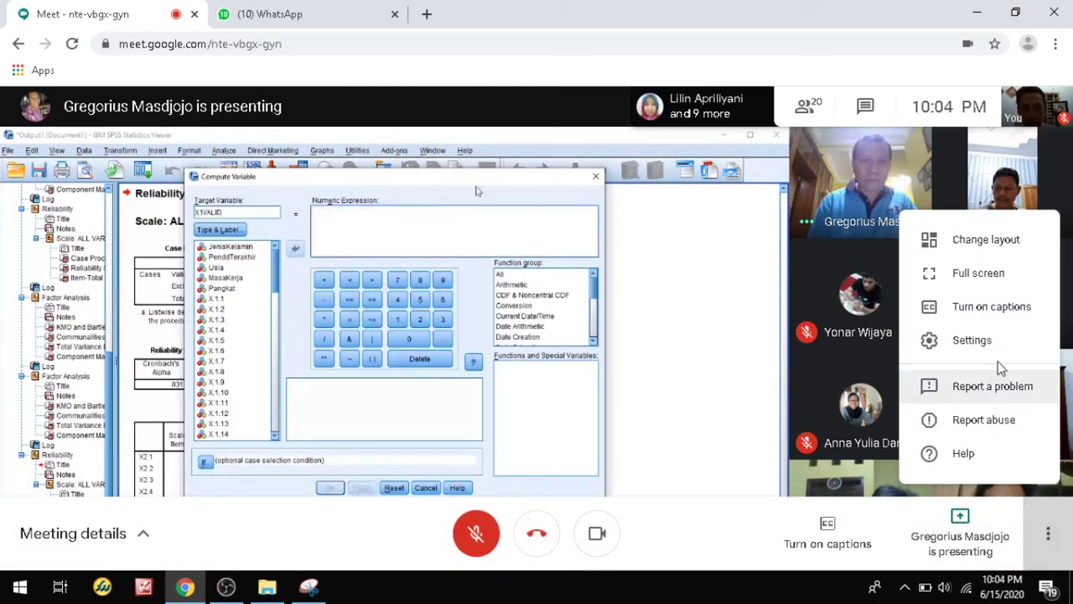
click(973, 273)
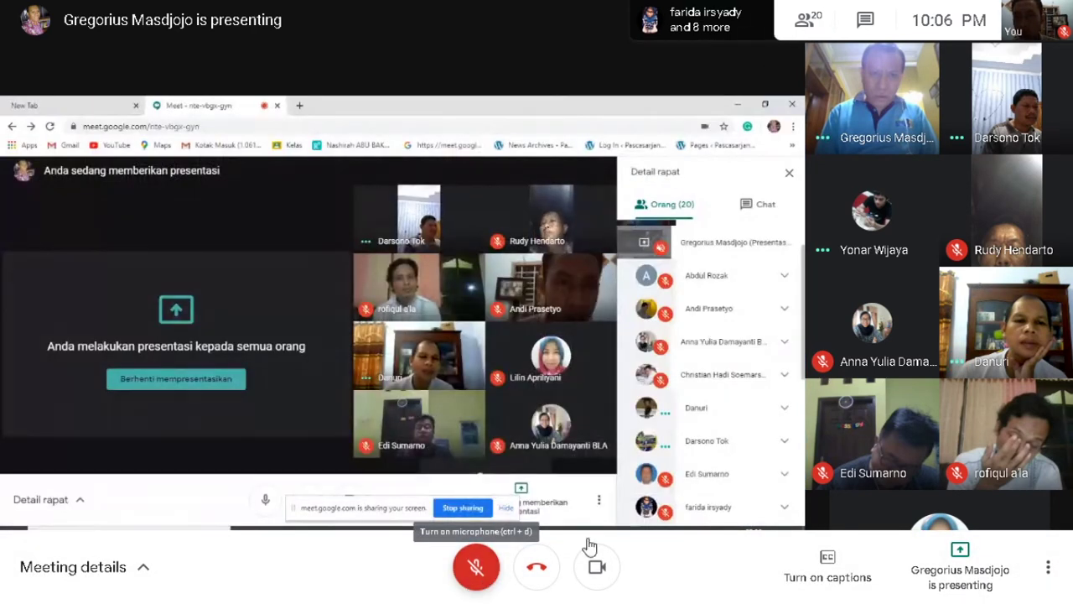
mouse_move(864, 388)
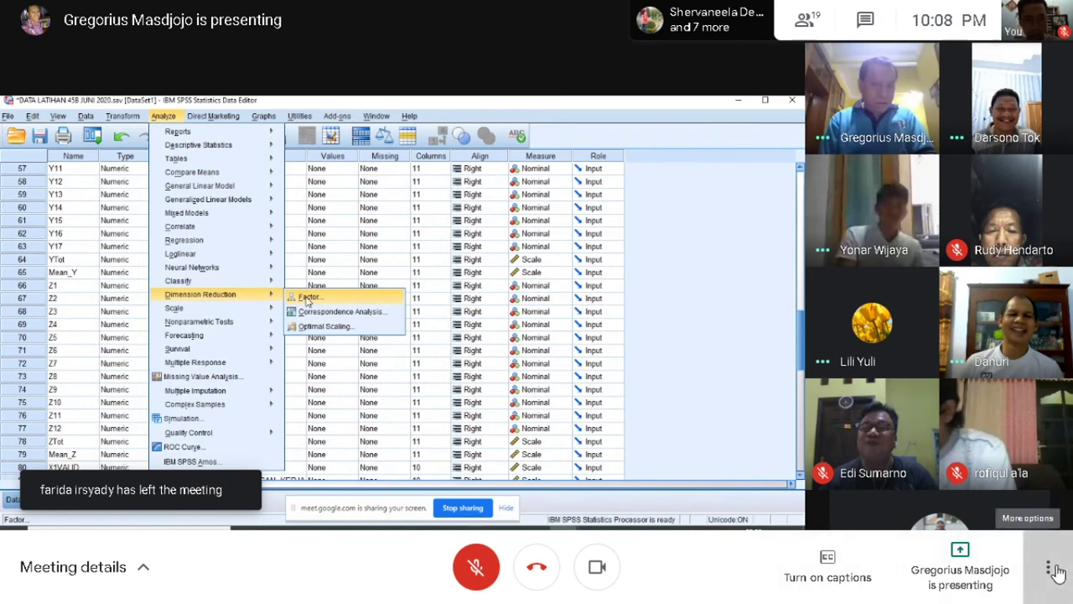
click(1048, 567)
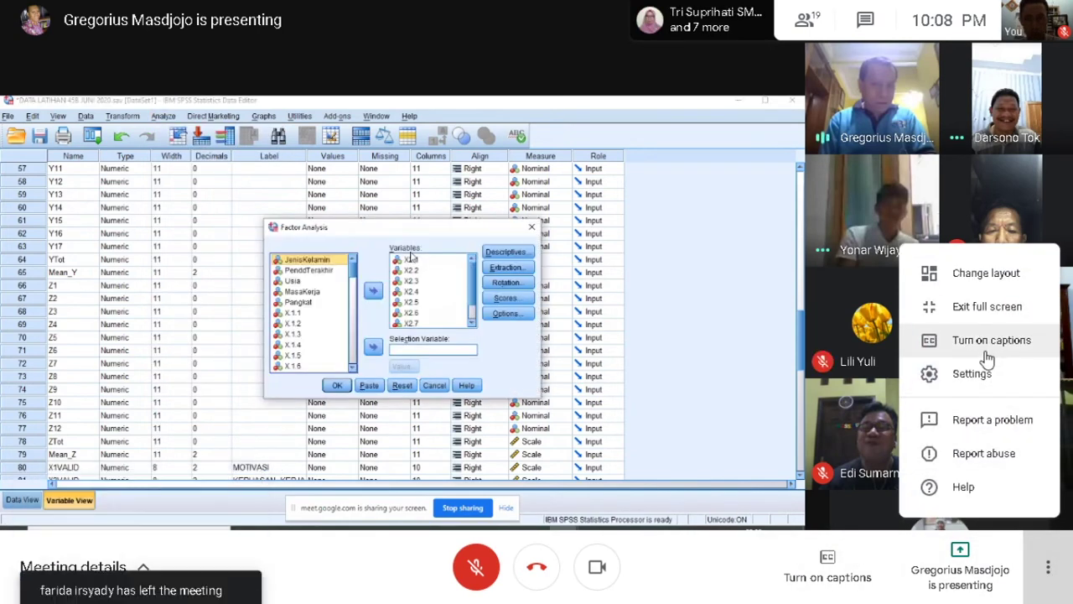
click(975, 311)
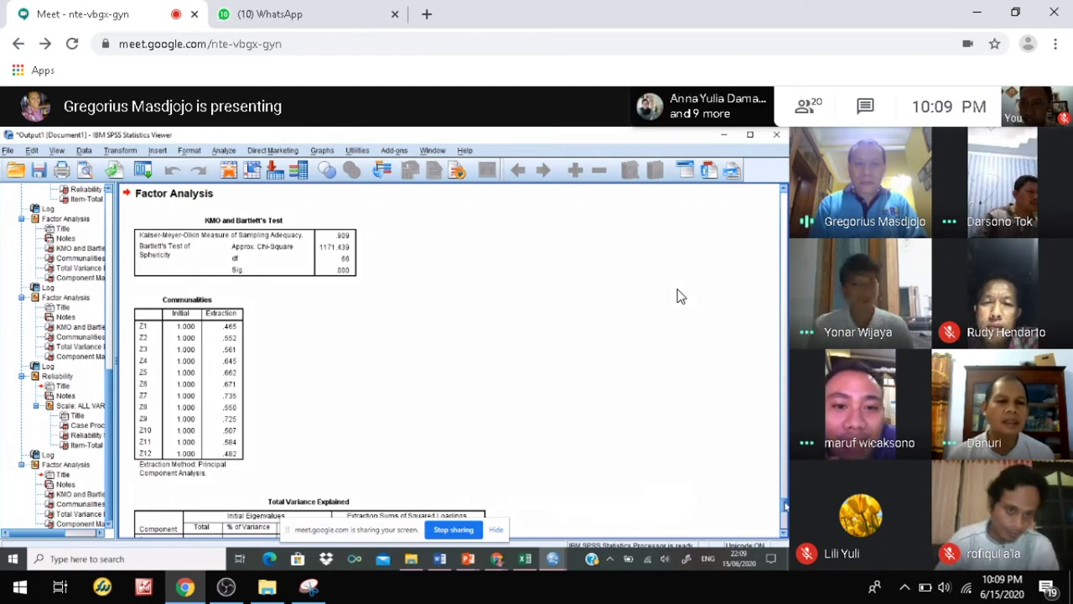
Switch the Meet call to full screen to watch the presented computation of MOD1
mouse_move(428, 388)
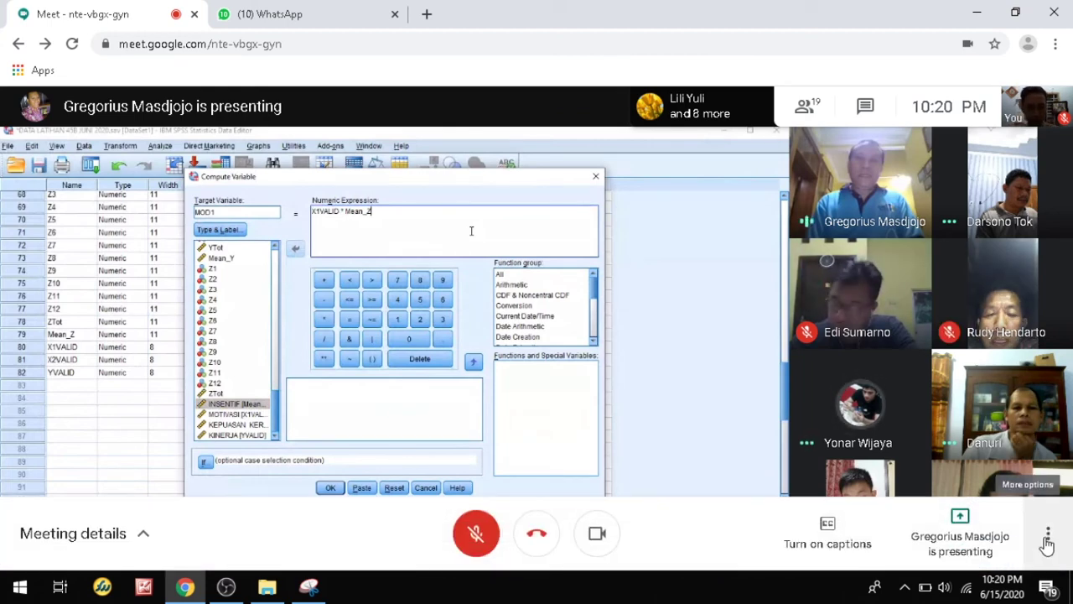
click(1048, 533)
click(970, 282)
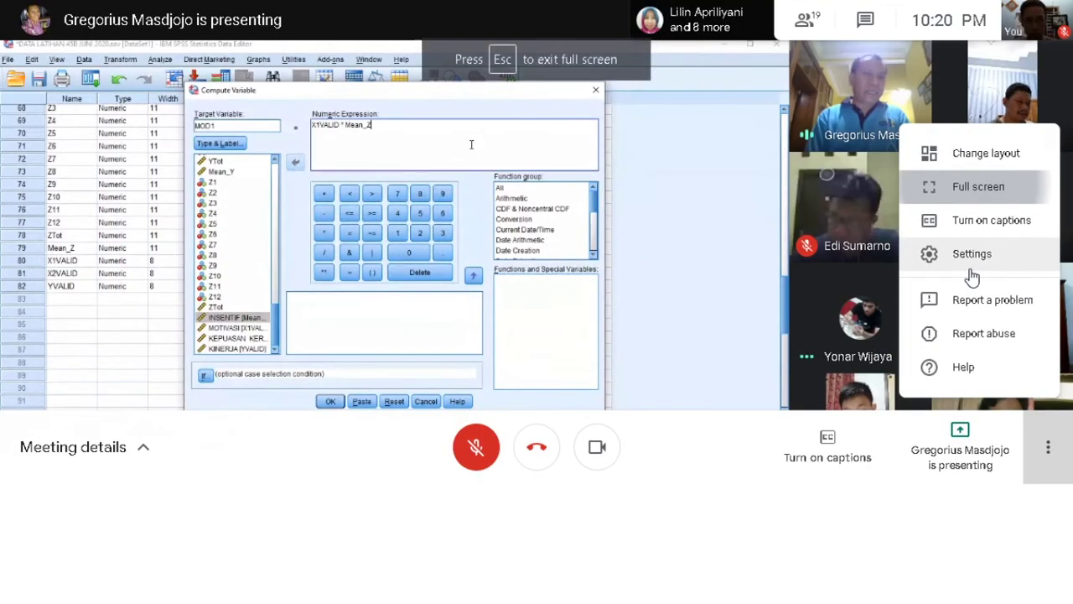